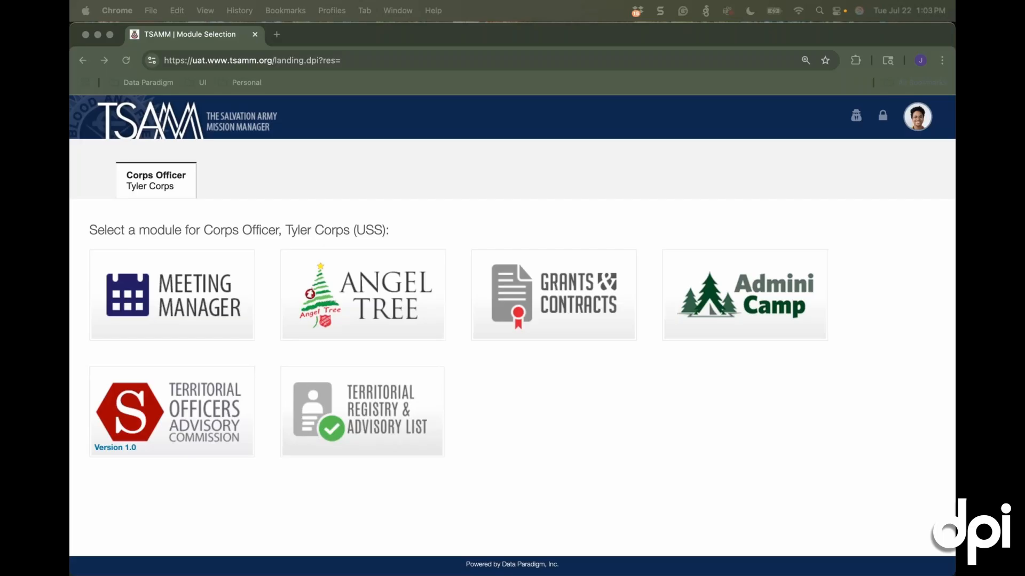
Open the Angel Tree module to reach its 2025 season activation form
left_click(659, 420)
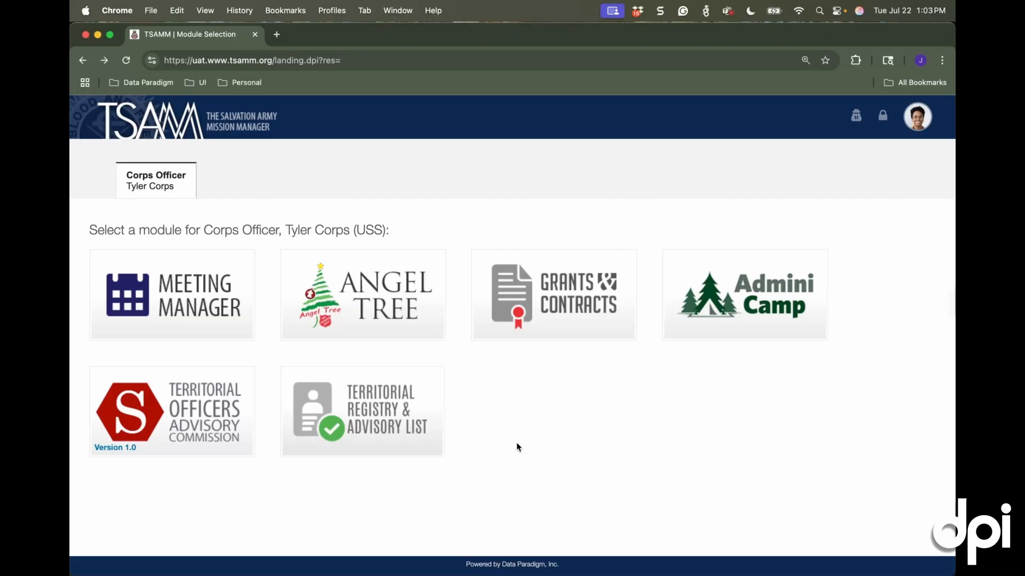
left_click(377, 300)
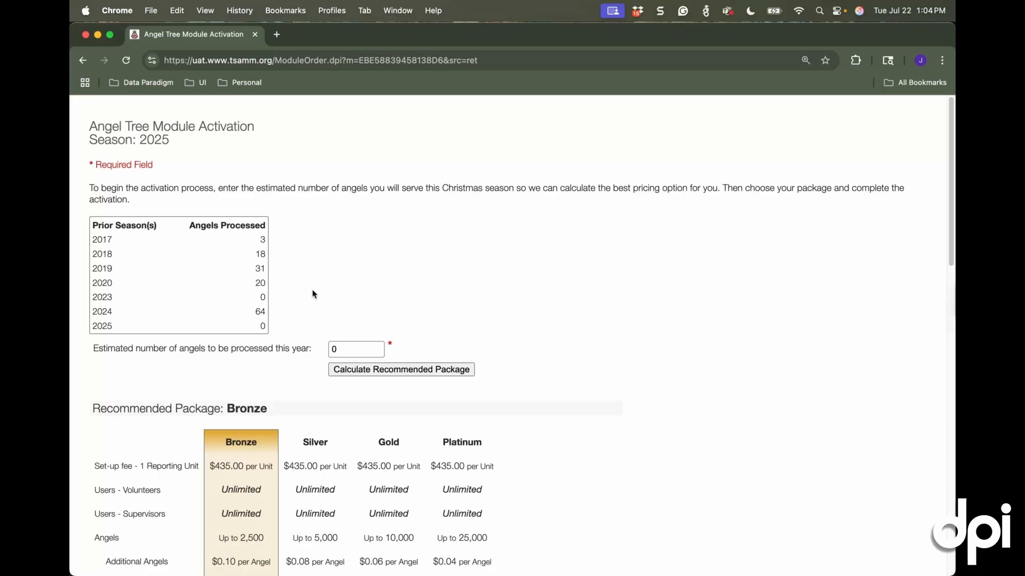
scroll(410, 295, "down", 3)
scroll(399, 293, "down", 1)
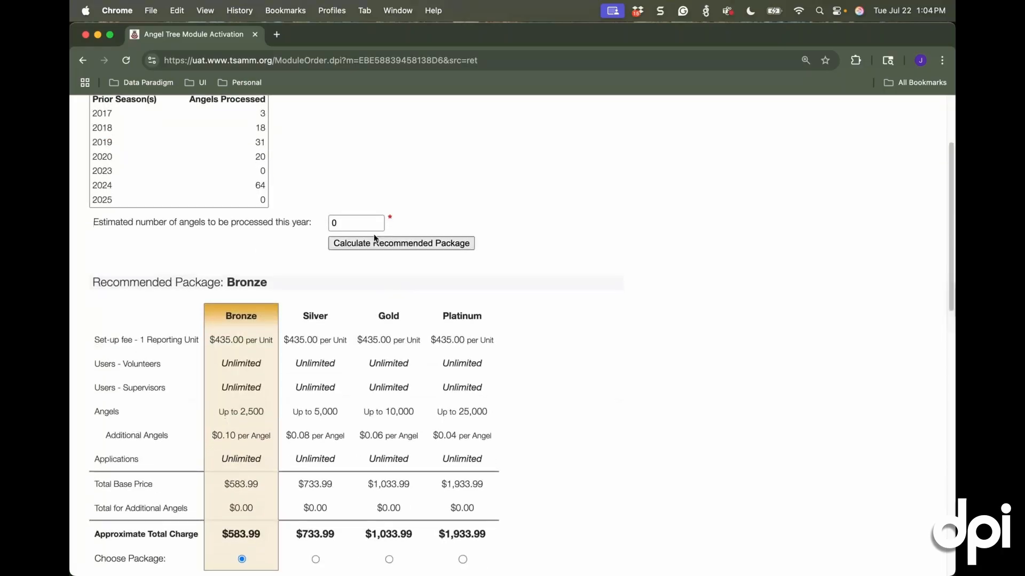
Calculate the recommended package for an estimated 1250 angels this year
left_click(359, 223)
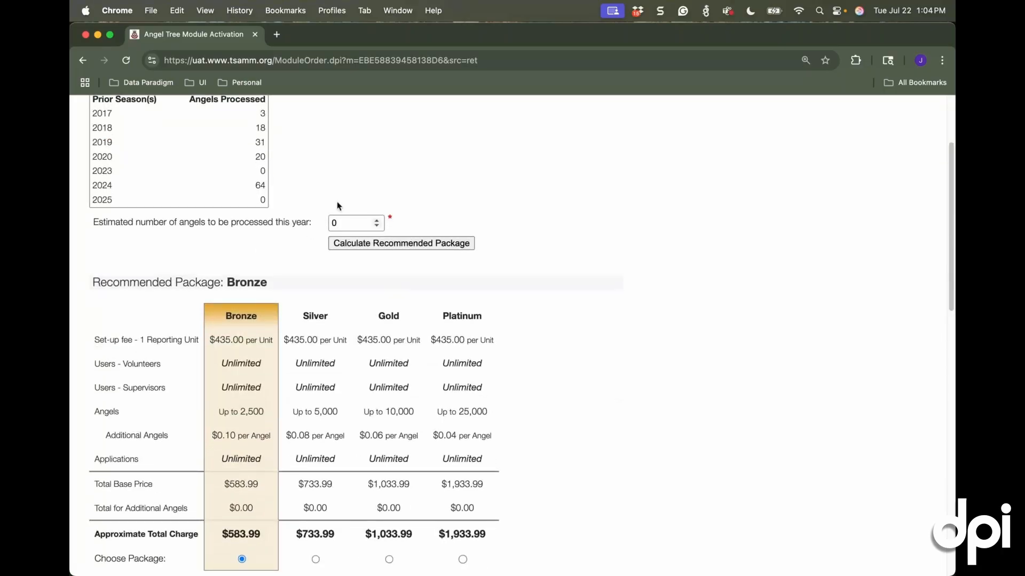
key("BackSpace")
type("1250")
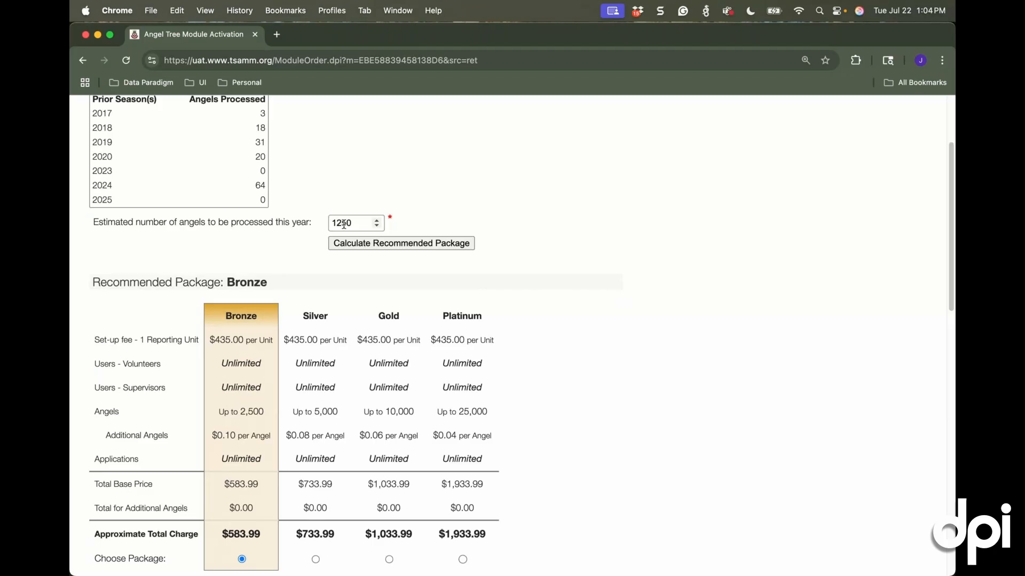
left_click(386, 243)
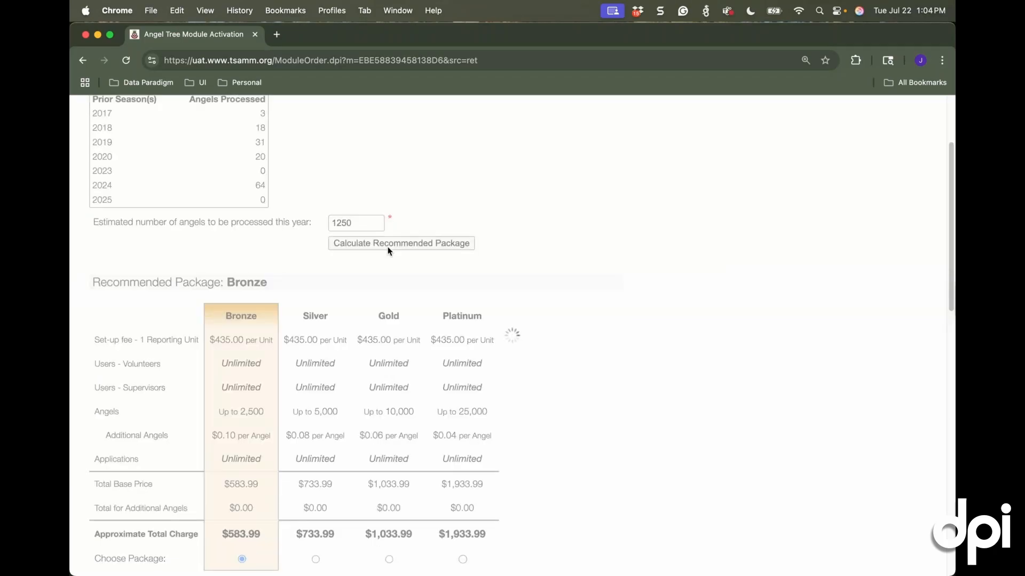
Set the estimated number of angels for this year to 8500 and recalculate the recommended package
scroll(401, 253, "down", 1)
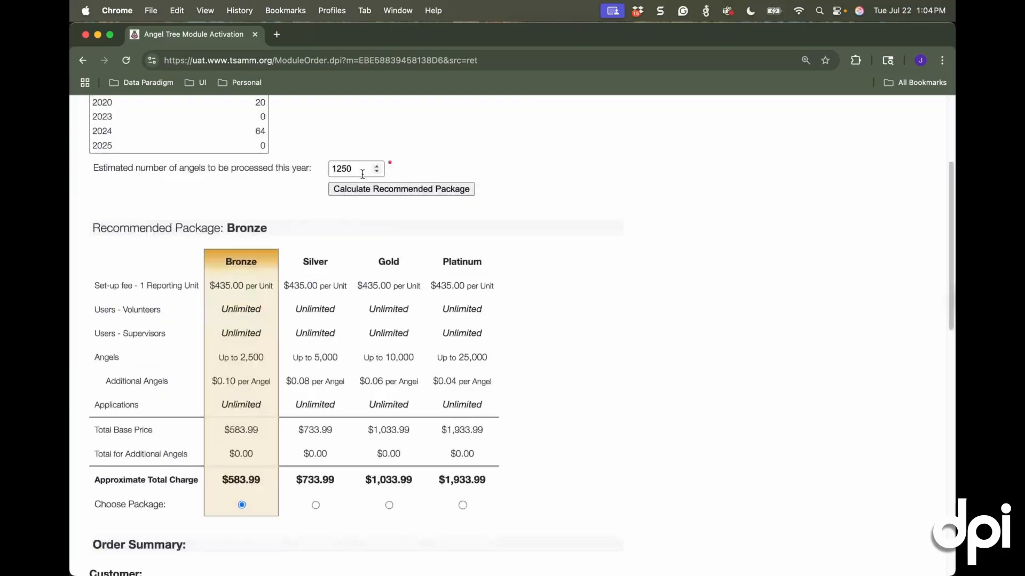
left_click_drag(362, 174, 330, 173)
type("8500")
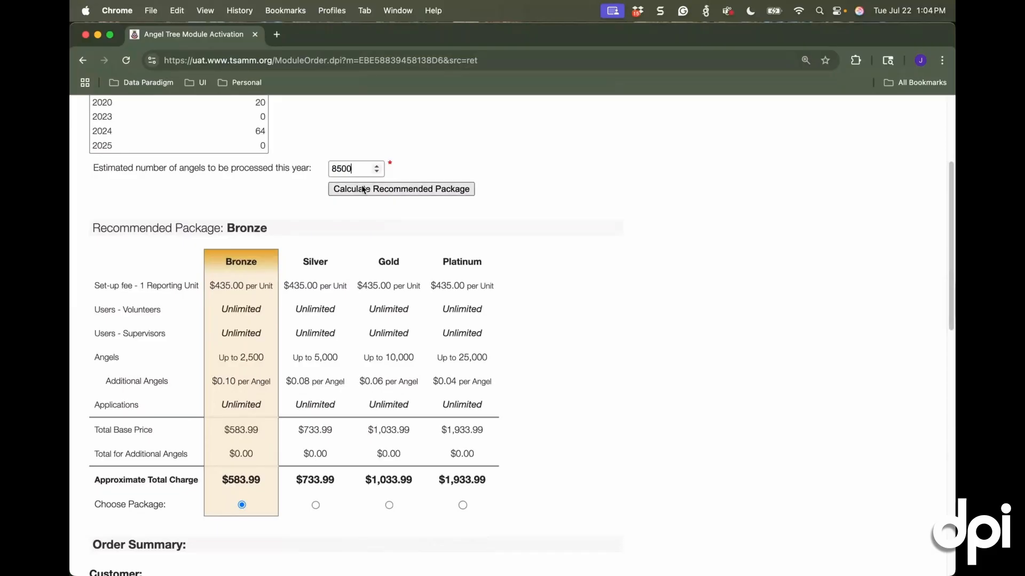
left_click(362, 189)
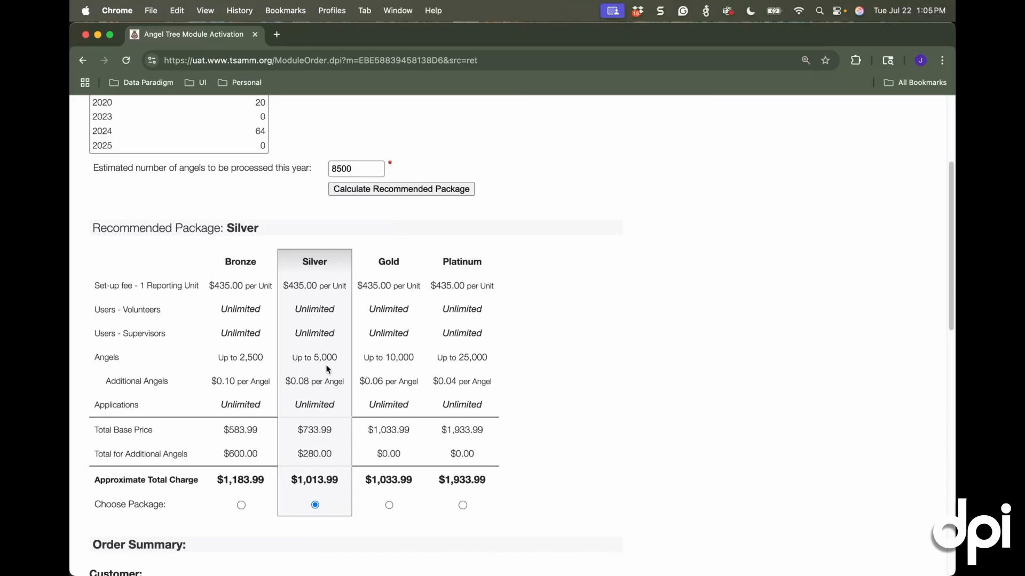
Enter the billing contact's full name and the email address for invoices in the order summary
scroll(328, 368, "down", 3)
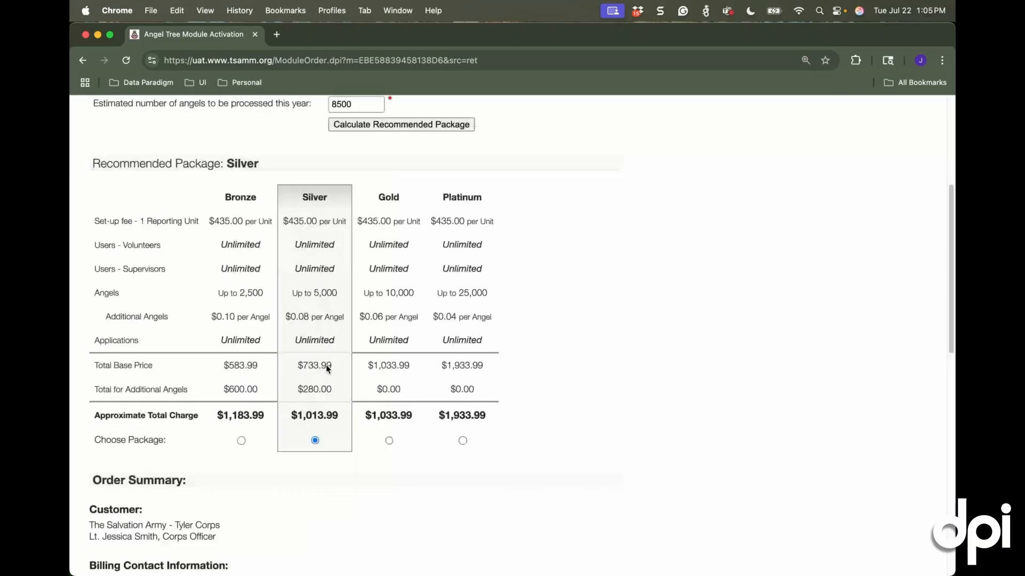
scroll(497, 343, "down", 15)
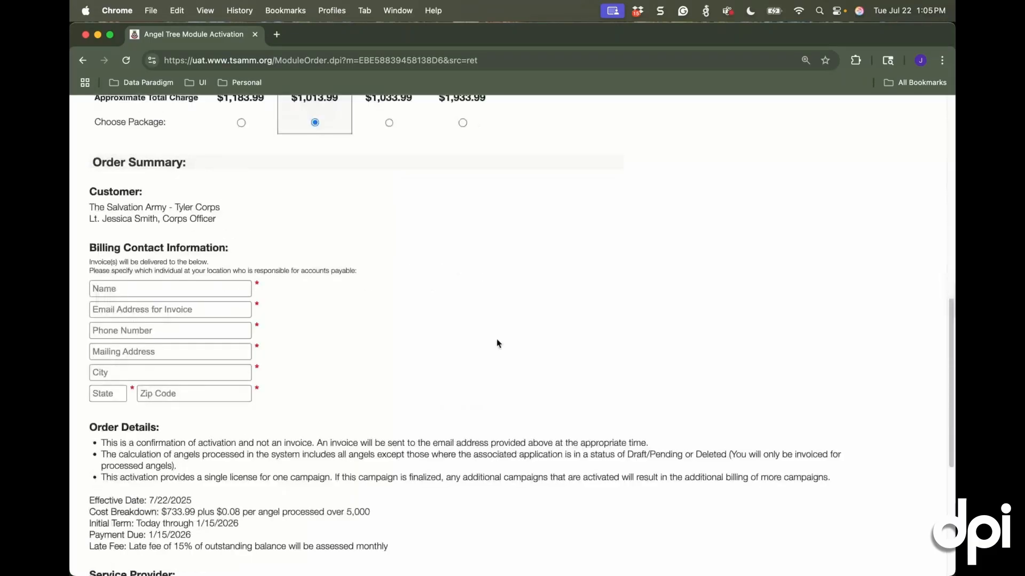
scroll(497, 341, "down", 1)
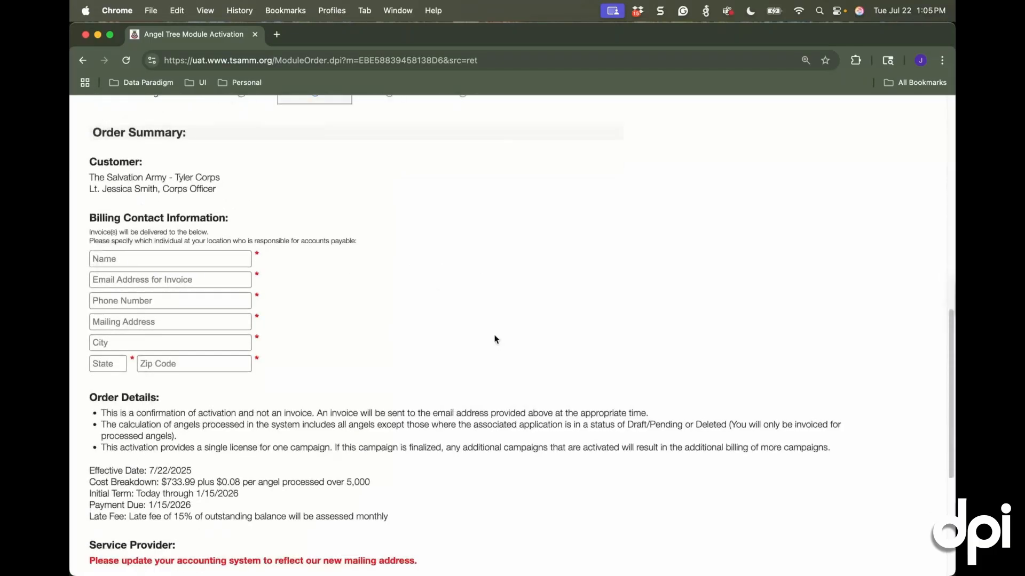
scroll(152, 253, "down", 1)
left_click(152, 254)
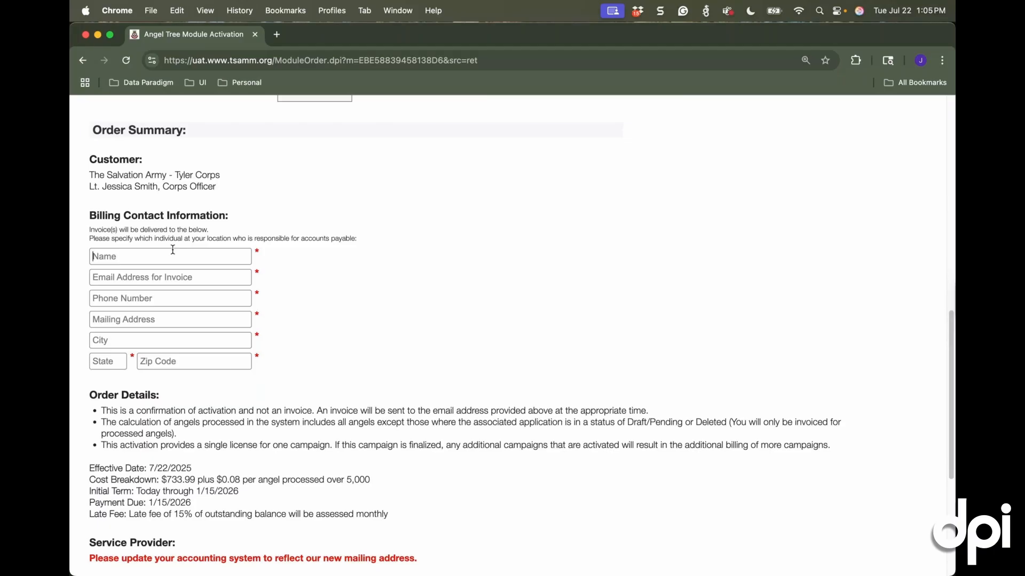
type("John Smith")
key("Tab")
type("John.")
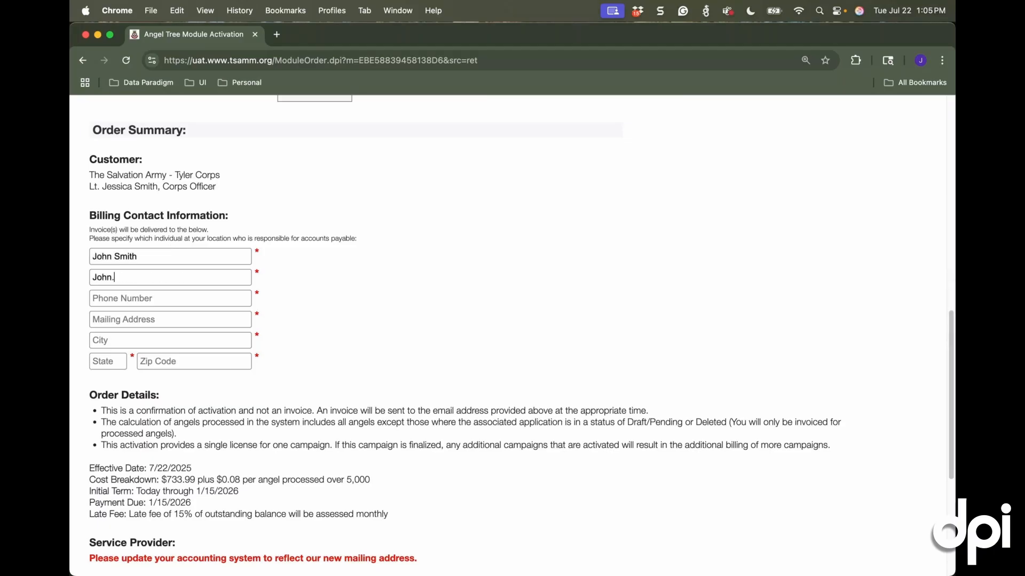
type("Smith@email.com")
Fill in the billing contact's phone number and street mailing address
key("Tab")
type("90")
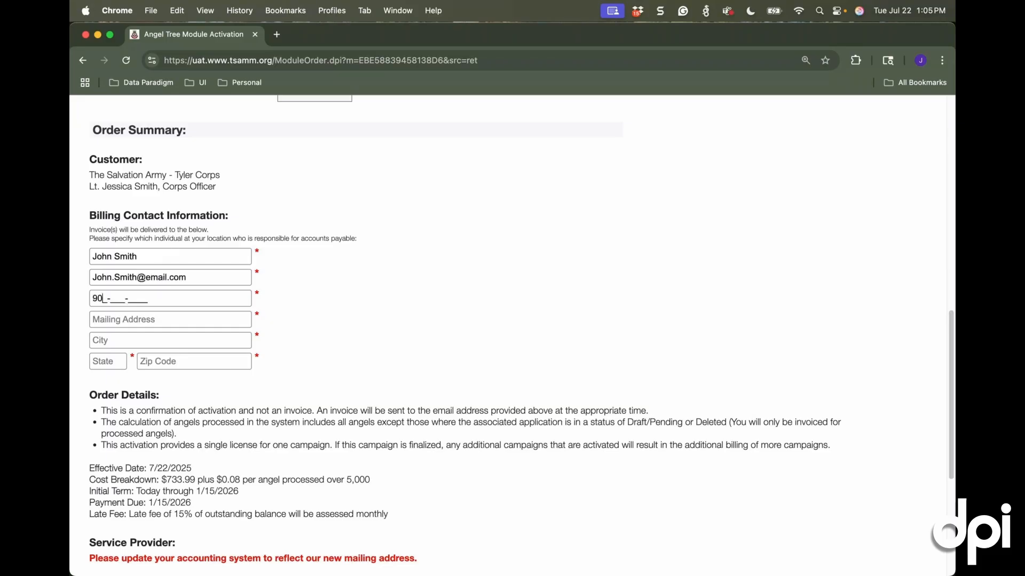
type("4-555-1234")
key("Tab")
type("123 Main S")
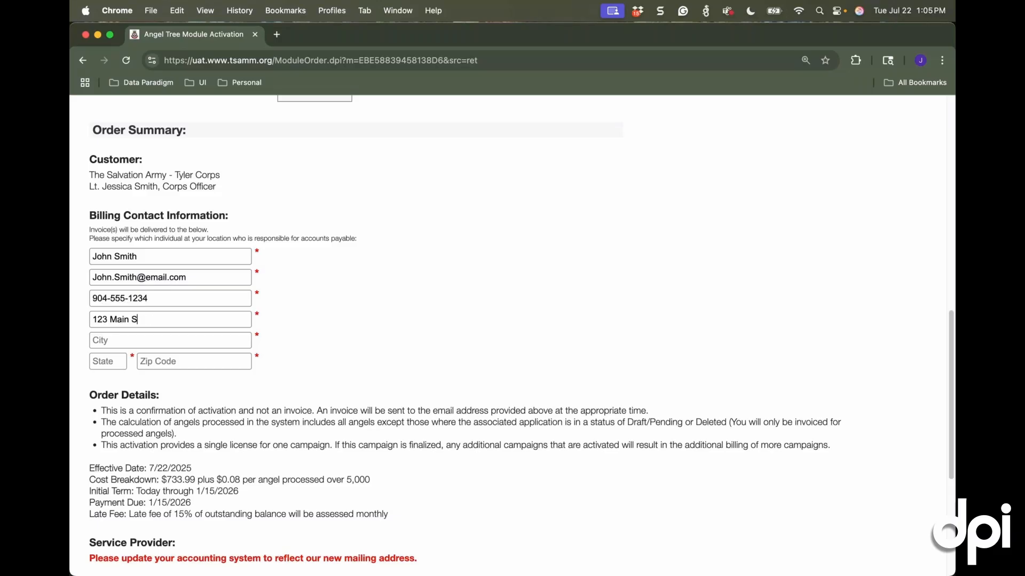
type("t")
Complete the billing address with the contact's city, state and ZIP code
key("Tab")
type("Dallas")
key("Tab")
type("TX")
key("Tab")
type("12345")
Agree to the Terms of Purchase and complete the Angel Tree module activation
scroll(233, 317, "down", 5)
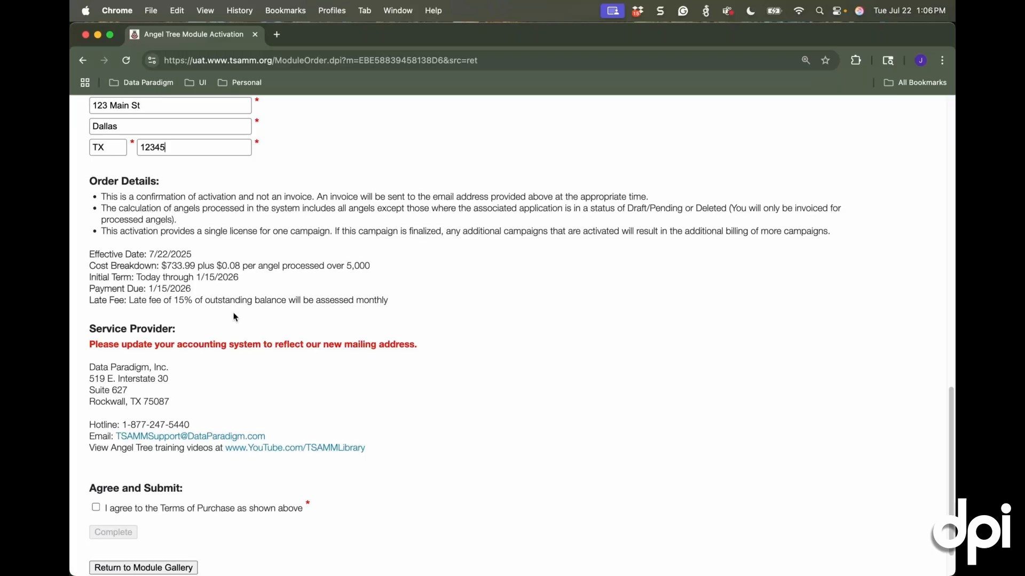
scroll(235, 317, "down", 1)
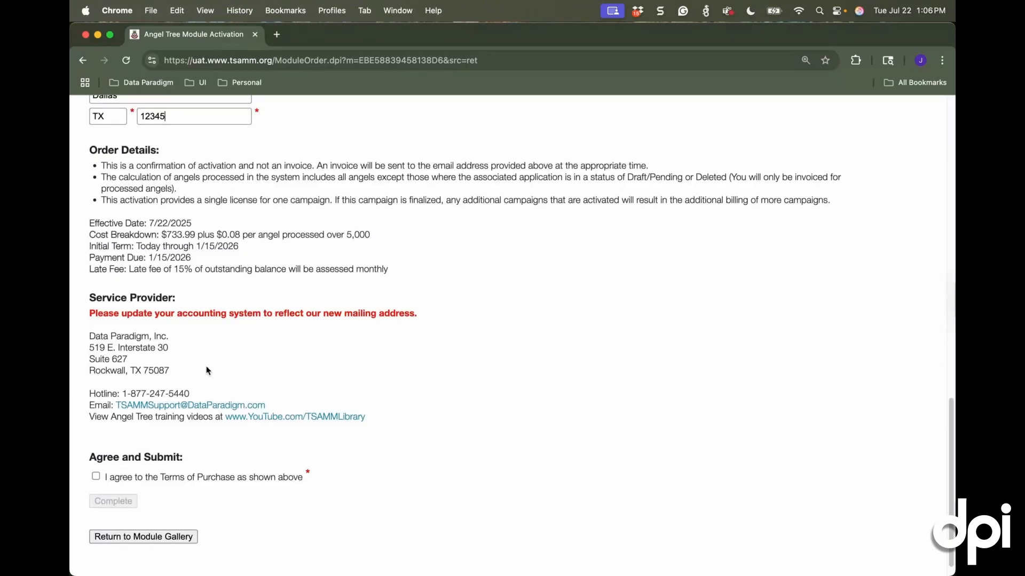
left_click(96, 476)
scroll(96, 476, "down", 1)
left_click(114, 482)
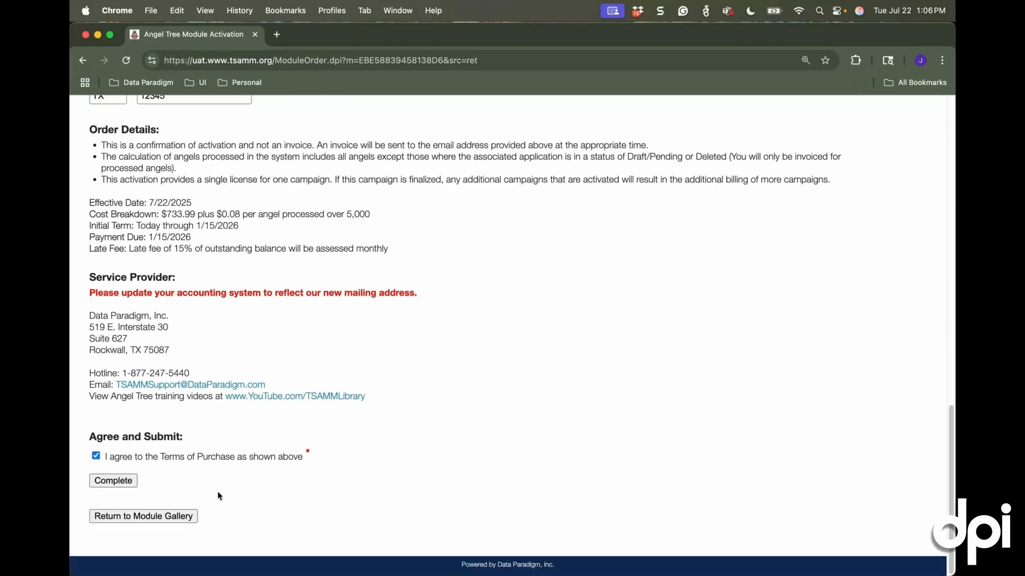
Launch Angel Tree from the order confirmation and import the configurations of the 2024 Tyler Corps Angel Tree campaign
scroll(403, 428, "up", 5)
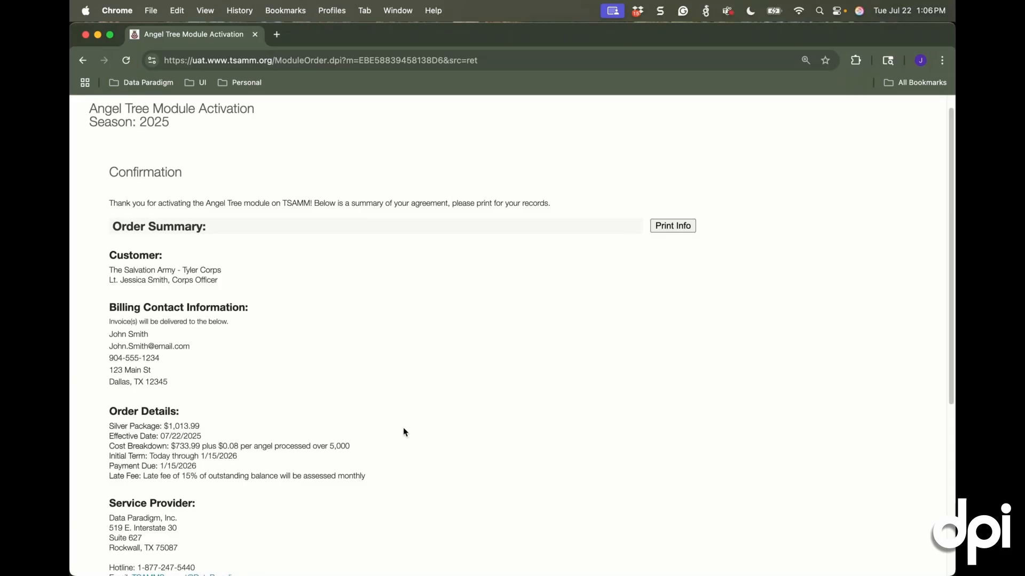
scroll(401, 422, "down", 1)
scroll(398, 418, "down", 8)
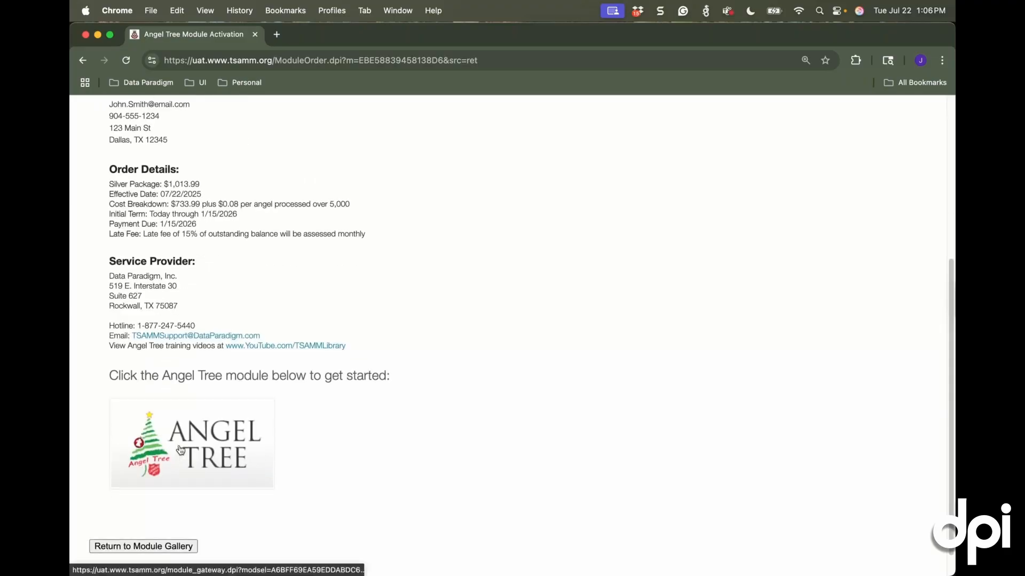
left_click(180, 449)
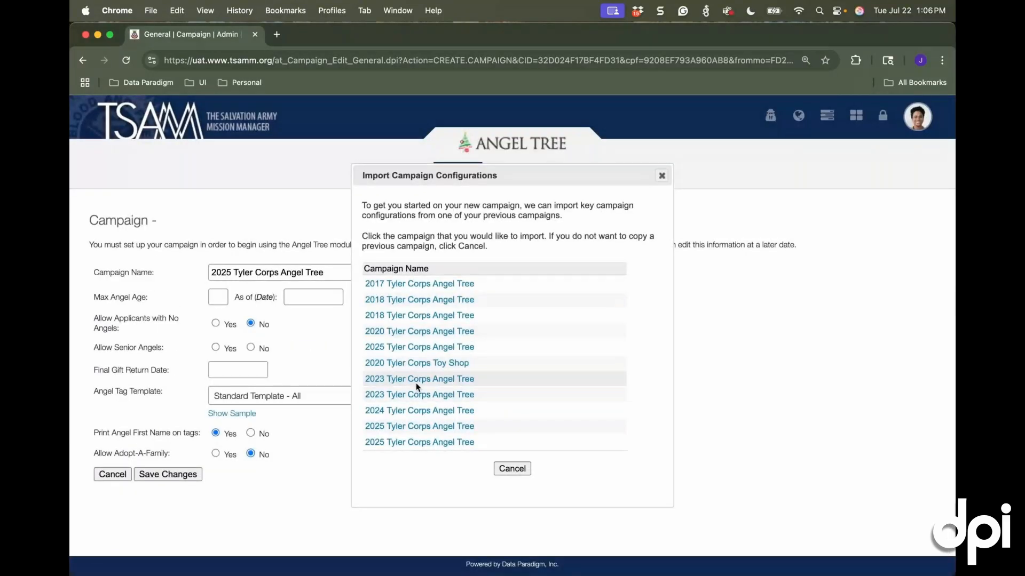
left_click(428, 412)
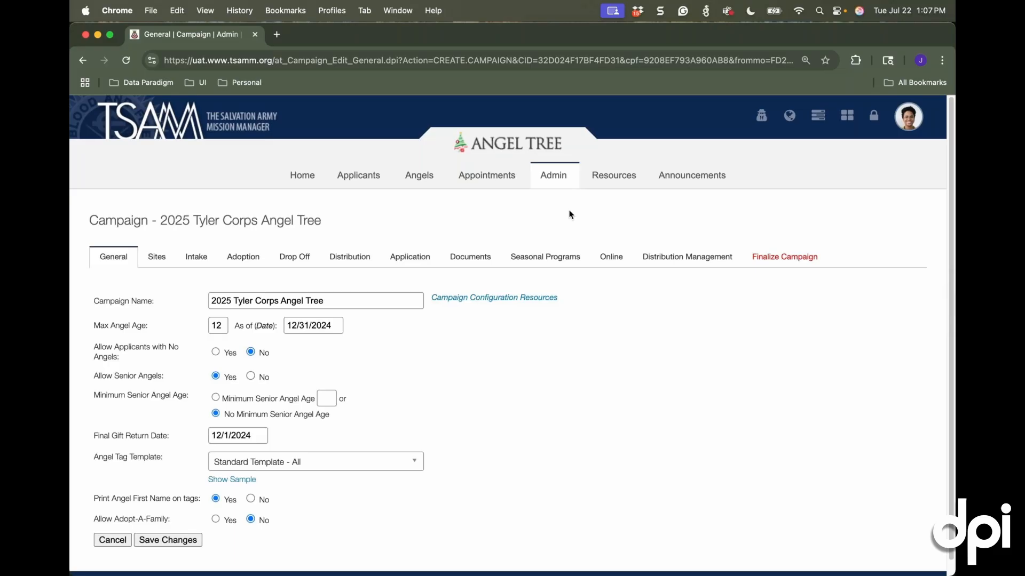
Rename the campaign as 2025 Tyler County Corps Angel Tree in its general settings
left_click(553, 182)
scroll(410, 333, "down", 1)
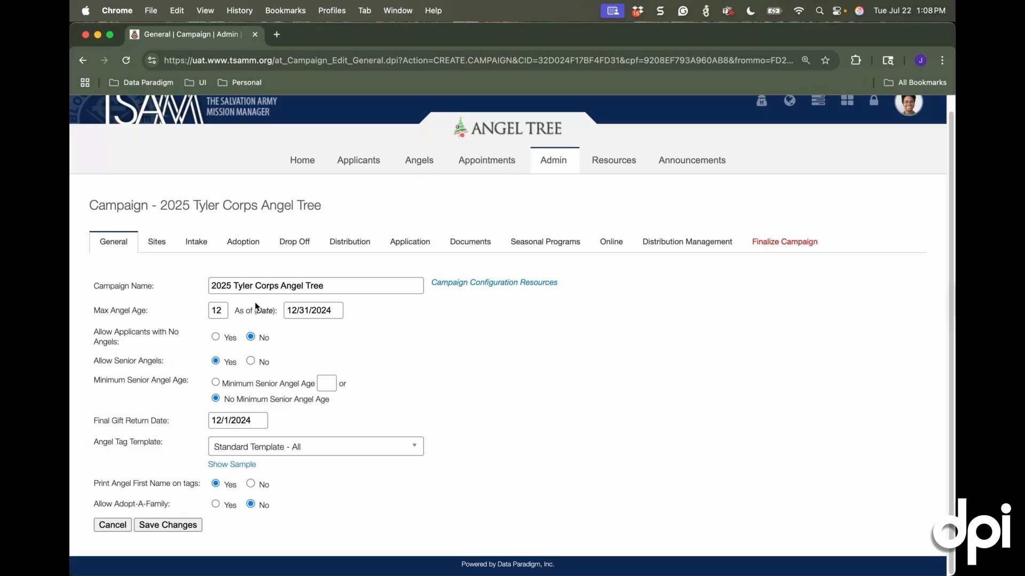
left_click(255, 286)
left_click_drag(255, 286, 279, 289)
type("County Corps")
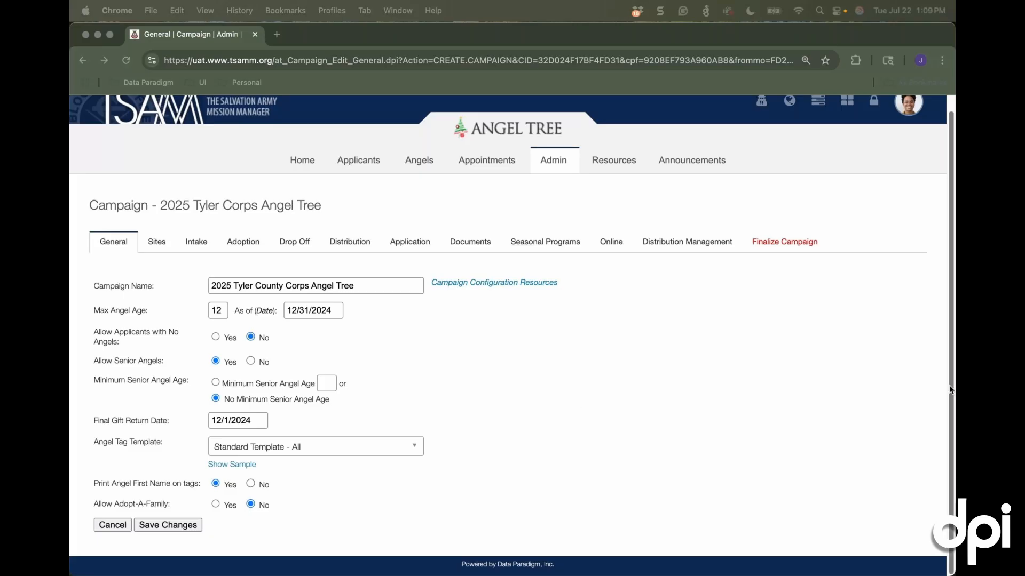
left_click(584, 383)
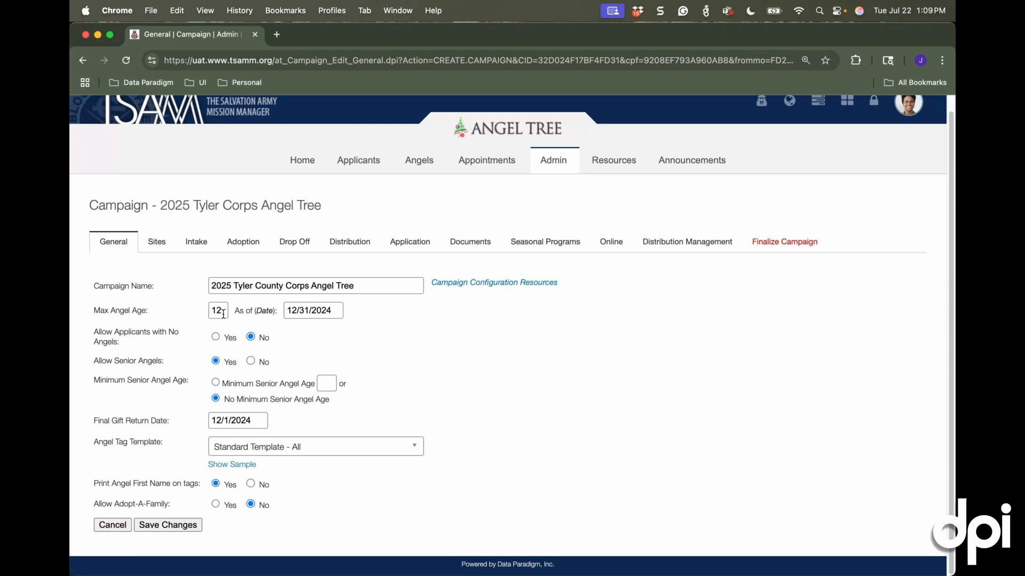
Set the as-of date for the maximum angel age to 12/31/2025
left_click(326, 311)
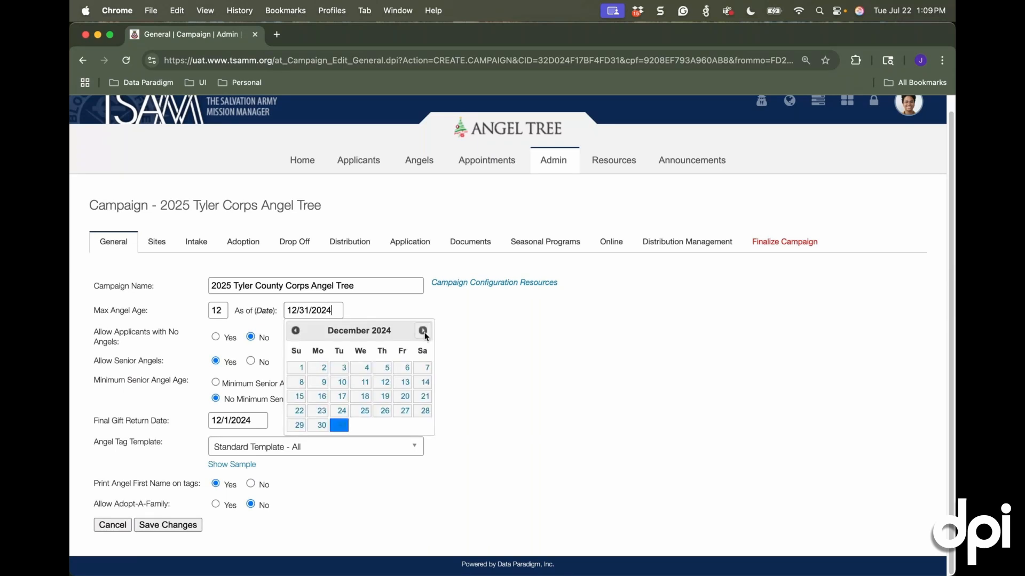
left_click(424, 332)
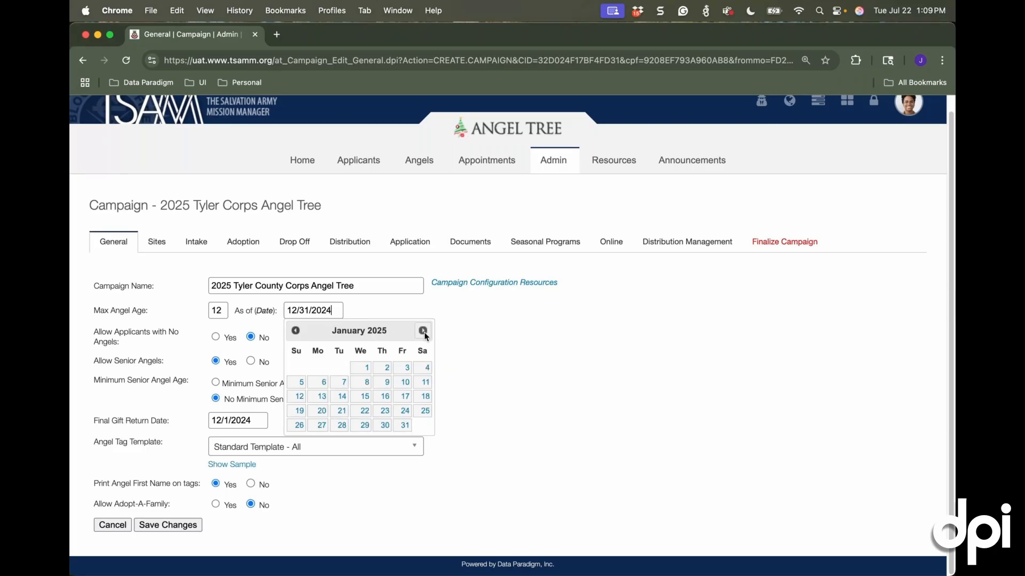
left_click(423, 331)
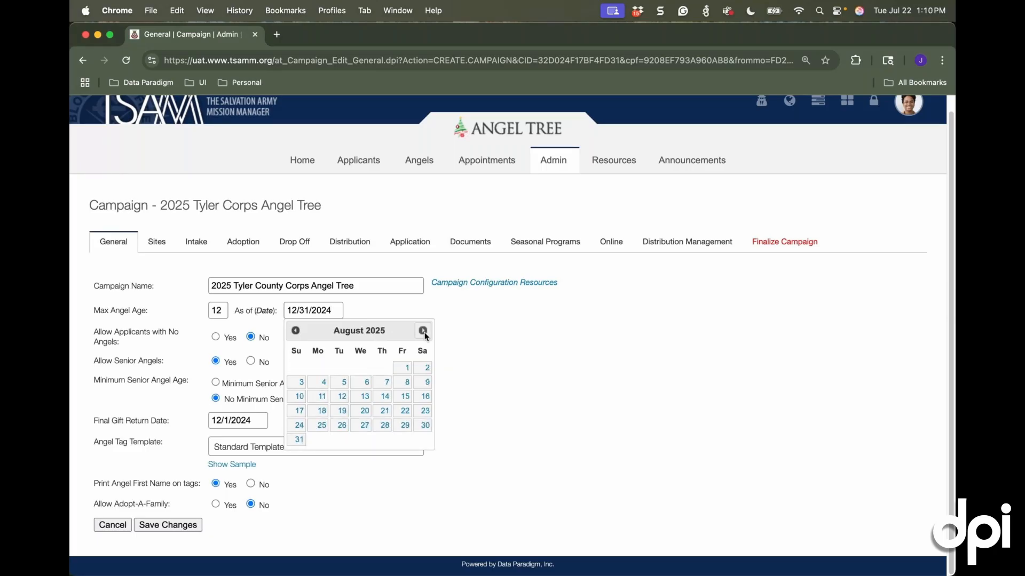
left_click(423, 332)
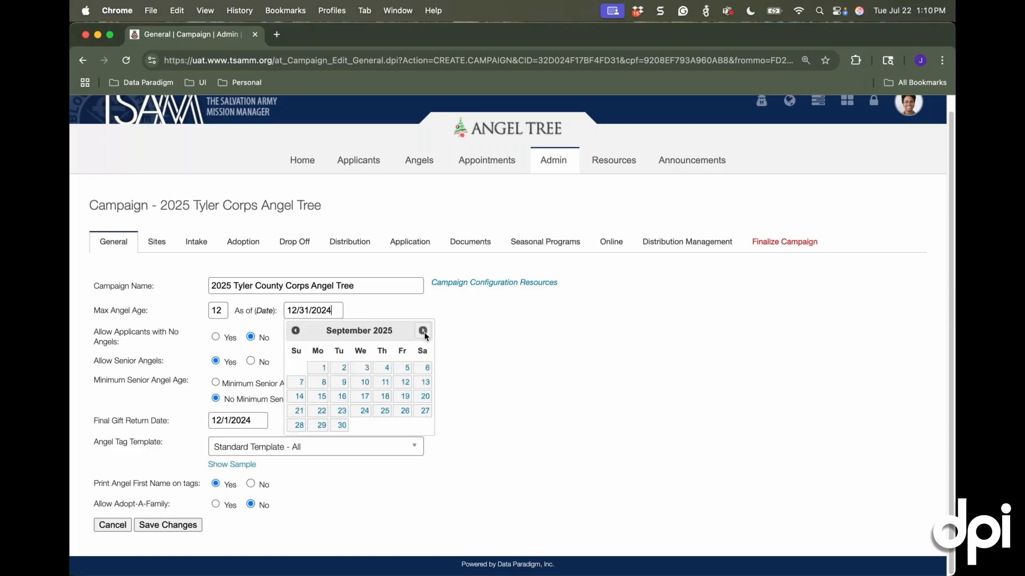
left_click(423, 331)
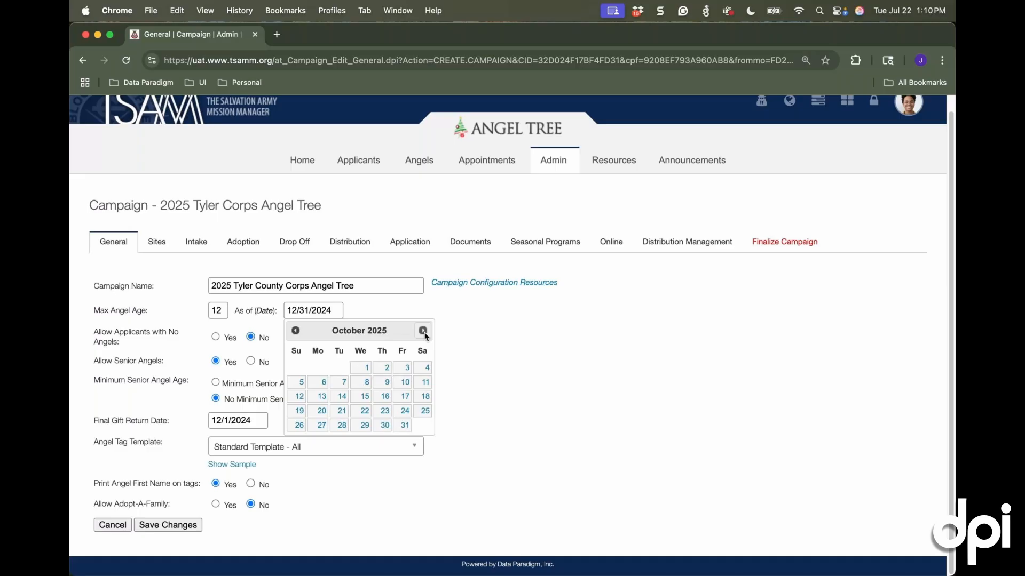
left_click(423, 331)
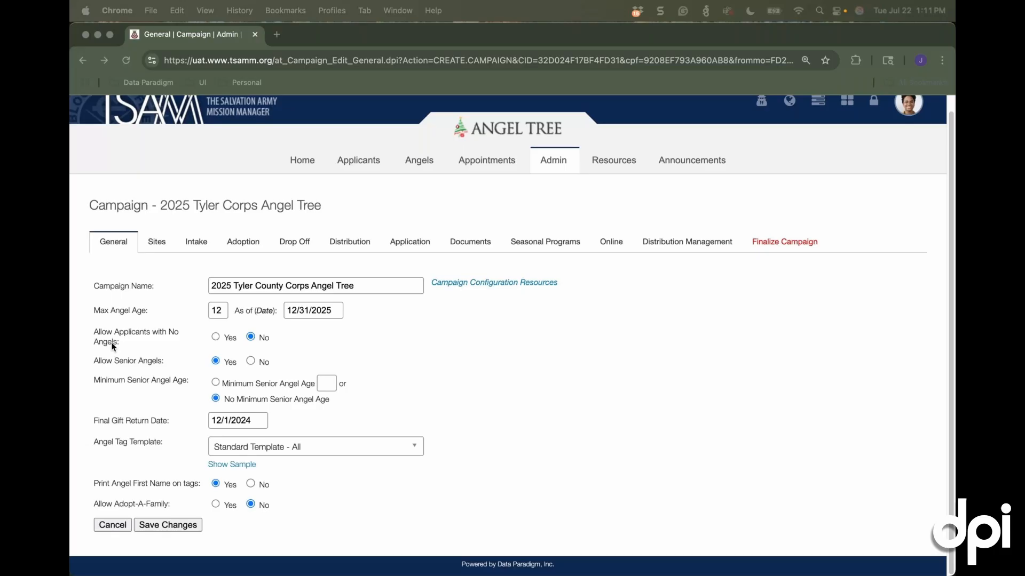
Keep applicants with no angels disallowed and set the minimum senior angel age to 65
left_click(218, 338)
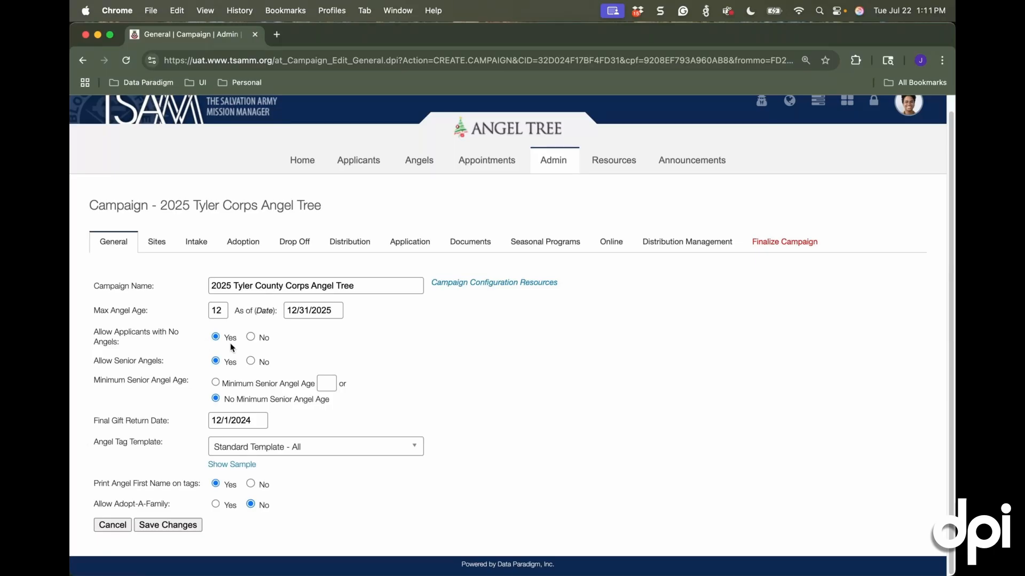
left_click(250, 337)
left_click(216, 382)
type("65")
left_click(225, 398)
left_click(316, 384)
type("65")
Set the campaign's final gift return date to 12/13/2025
left_click(258, 421)
left_click(258, 421)
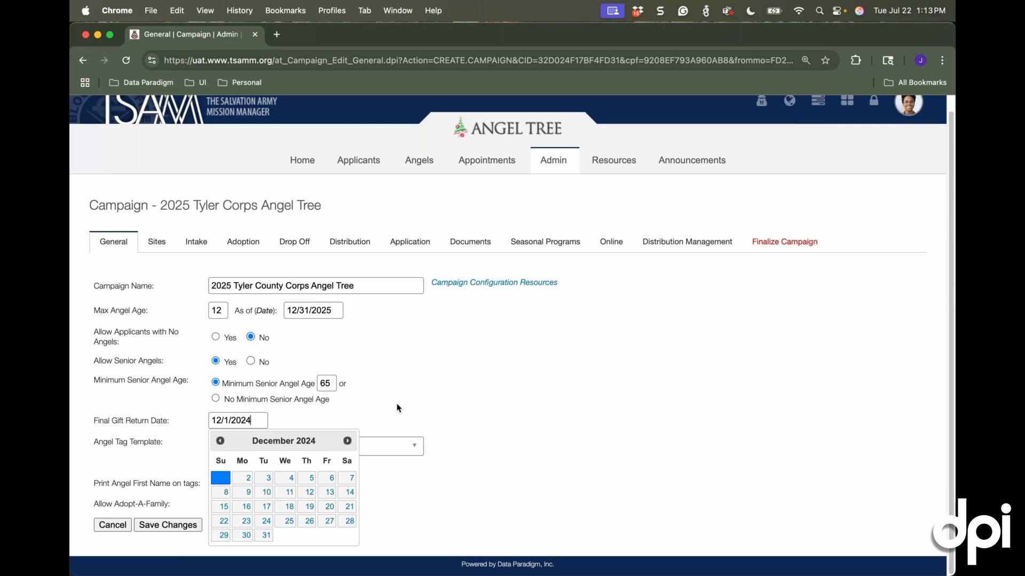
left_click(347, 440)
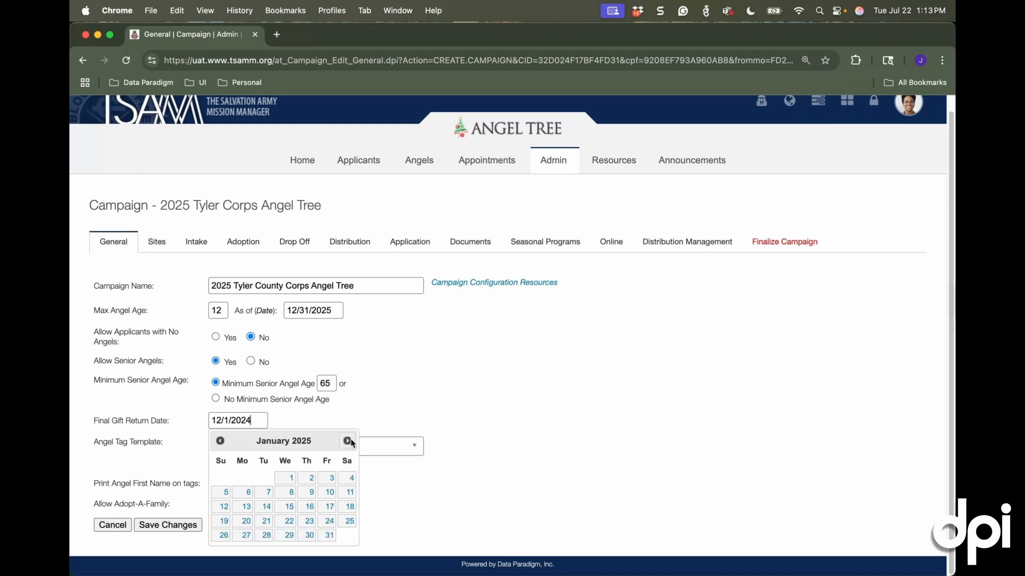
left_click(347, 441)
left_click(347, 440)
left_click(347, 441)
left_click(347, 440)
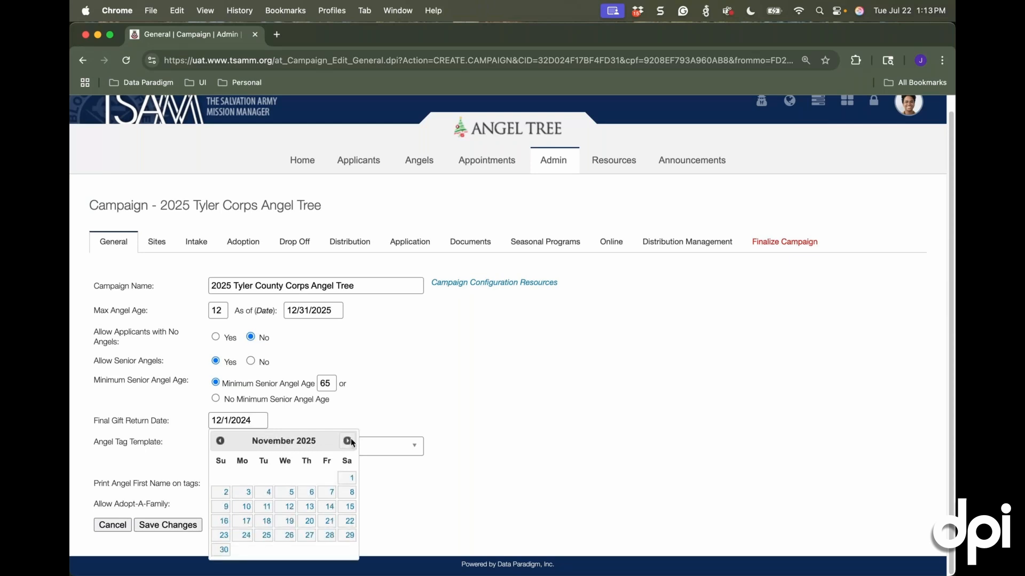
left_click(348, 441)
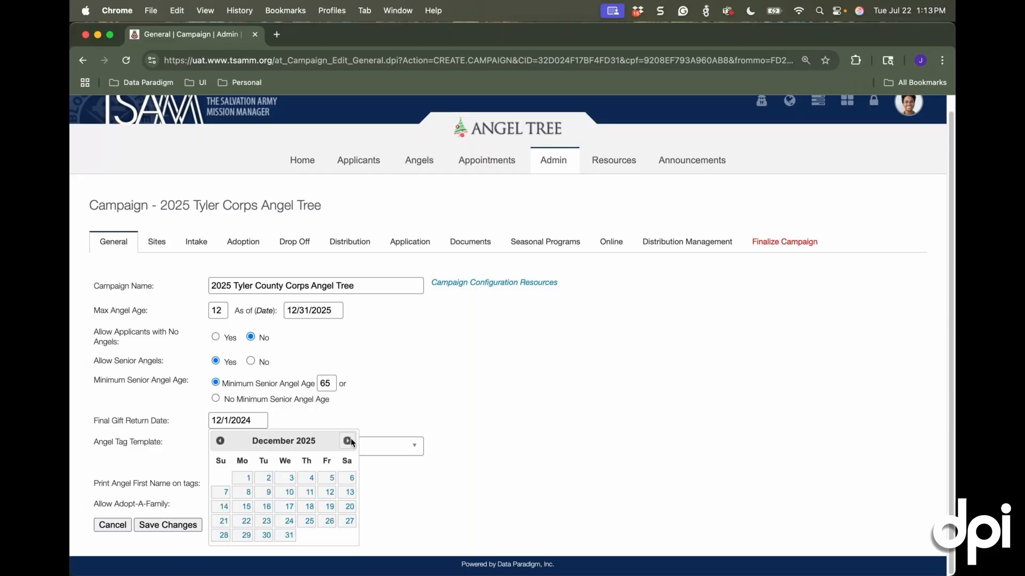
left_click(348, 492)
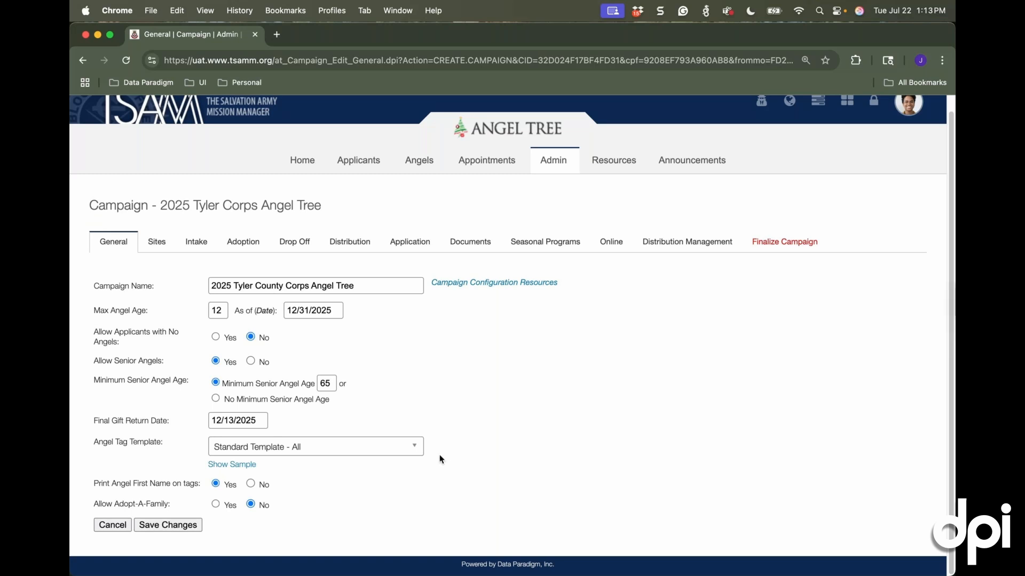
Examine the sample of the Standard Template - All angel tags and review the other available tag templates
left_click(229, 466)
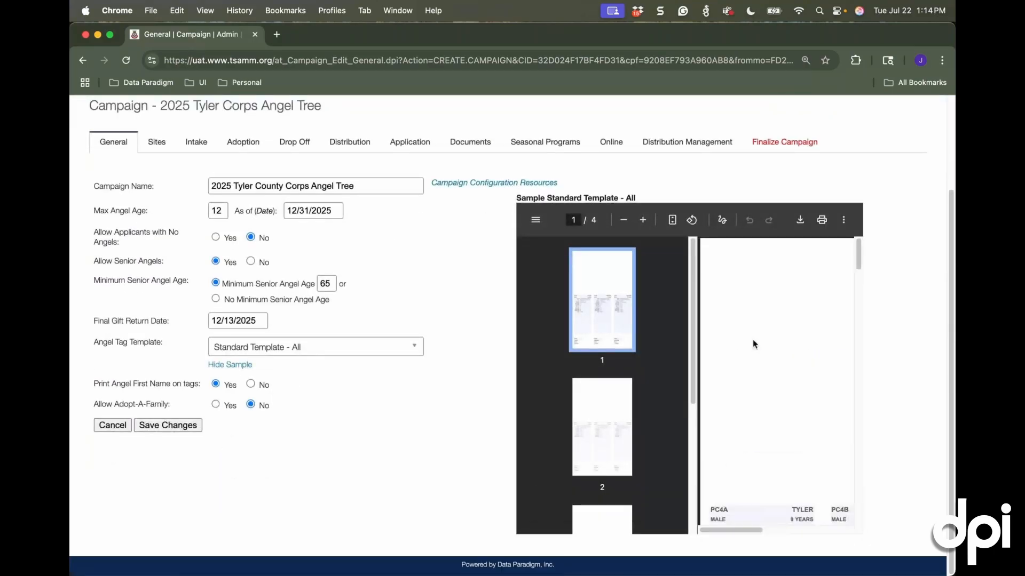
scroll(754, 338, "down", 4)
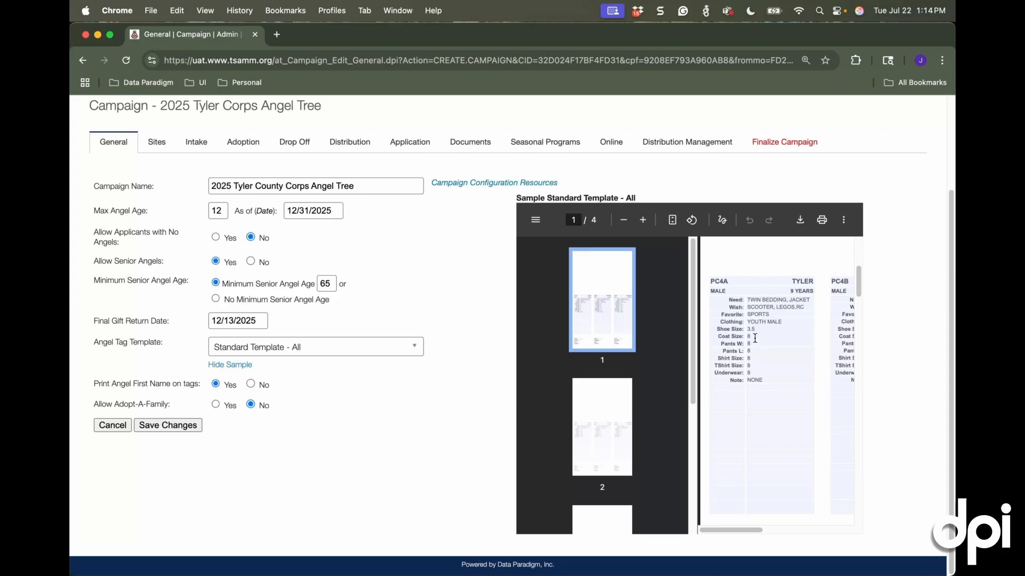
left_click(373, 347)
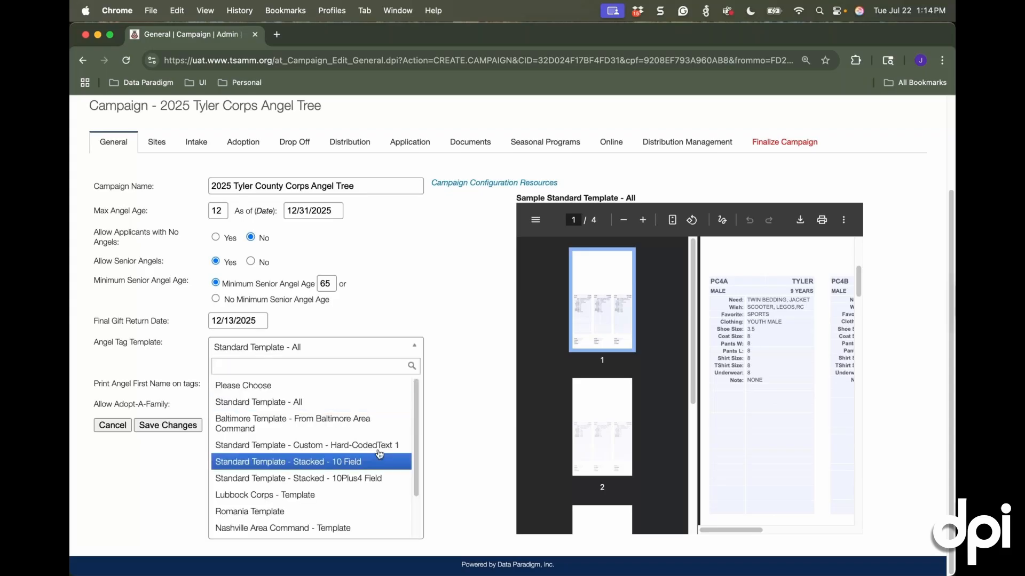
left_click(472, 422)
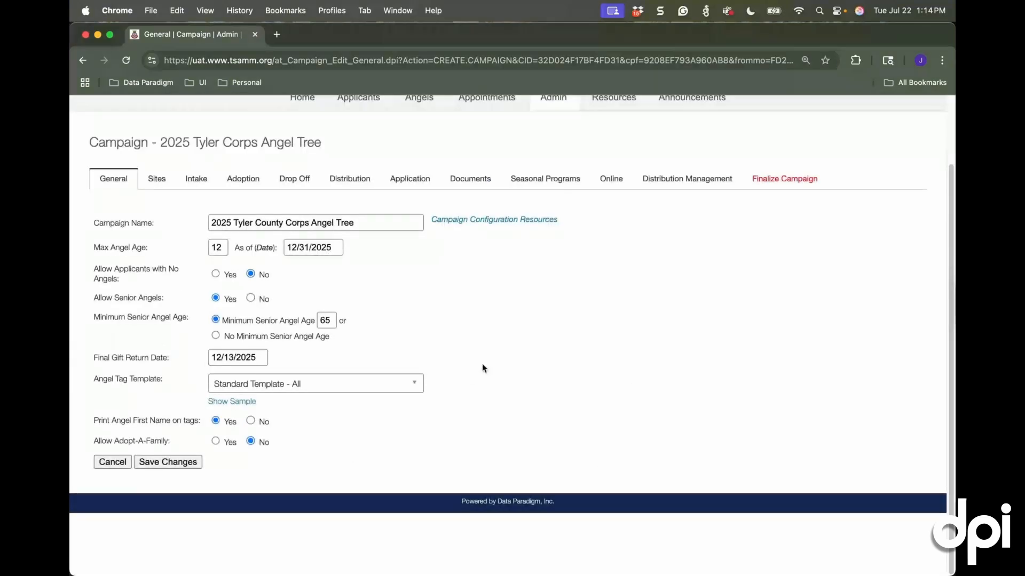
Set printing of the angel's first name on tags to No and save the campaign's general settings
scroll(502, 360, "up", 3)
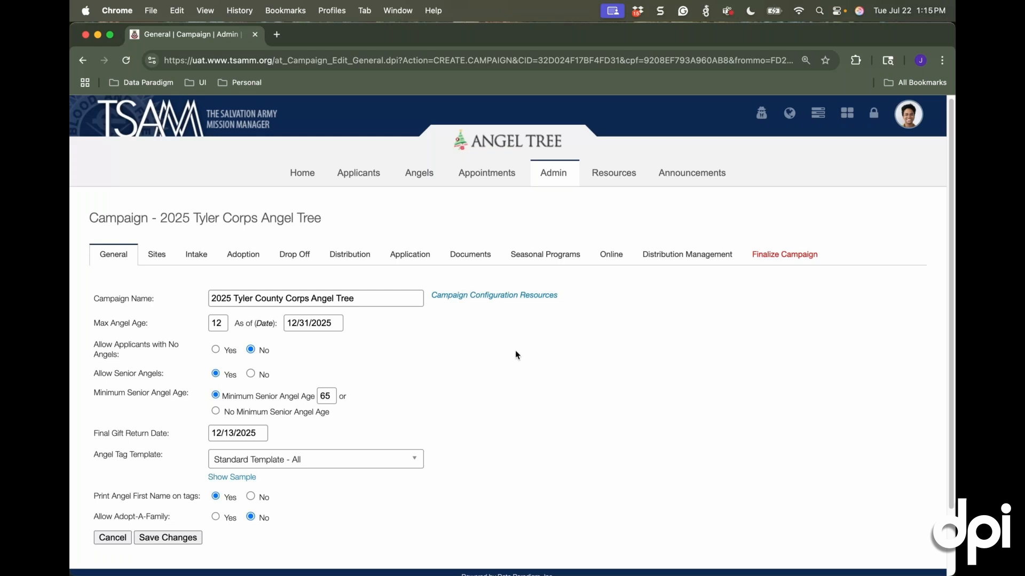
scroll(493, 348, "down", 3)
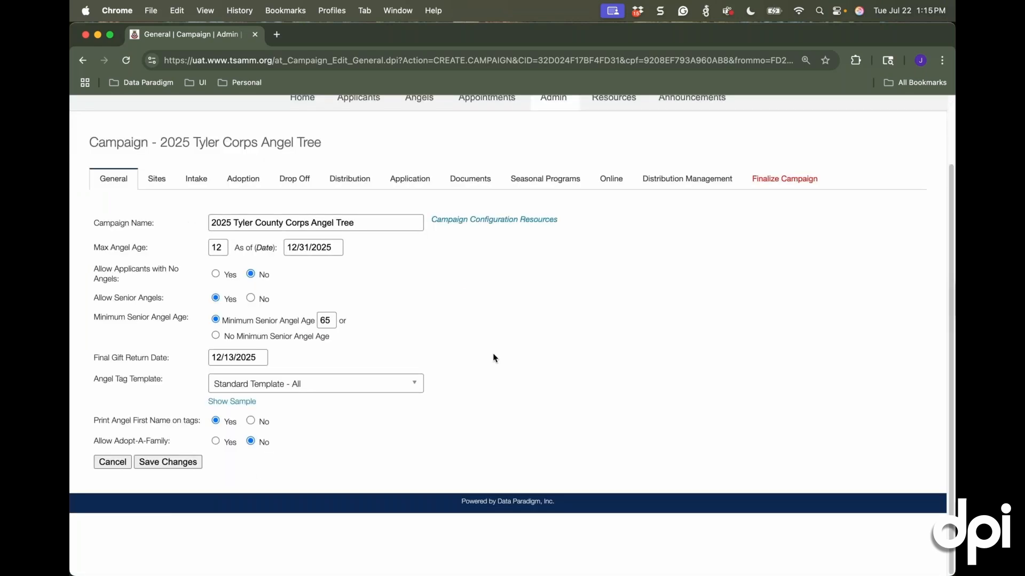
scroll(492, 359, "up", 1)
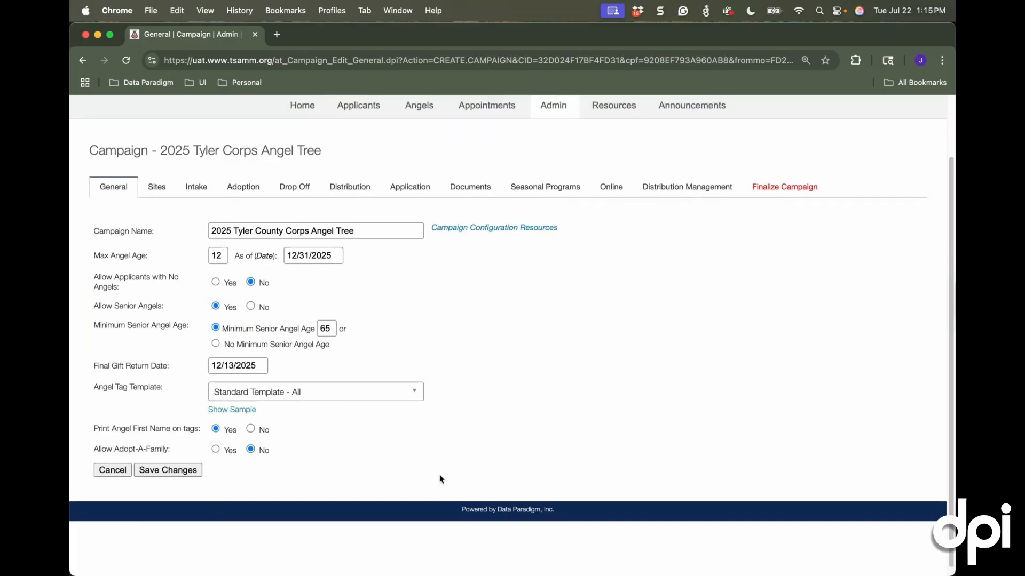
scroll(439, 479, "up", 2)
scroll(440, 478, "up", 1)
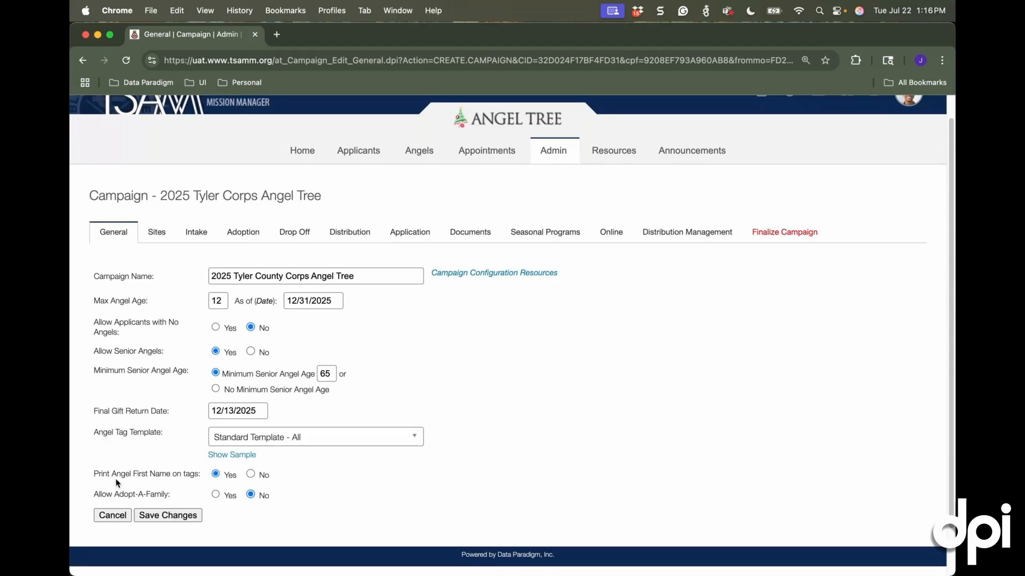
left_click(251, 474)
left_click(216, 474)
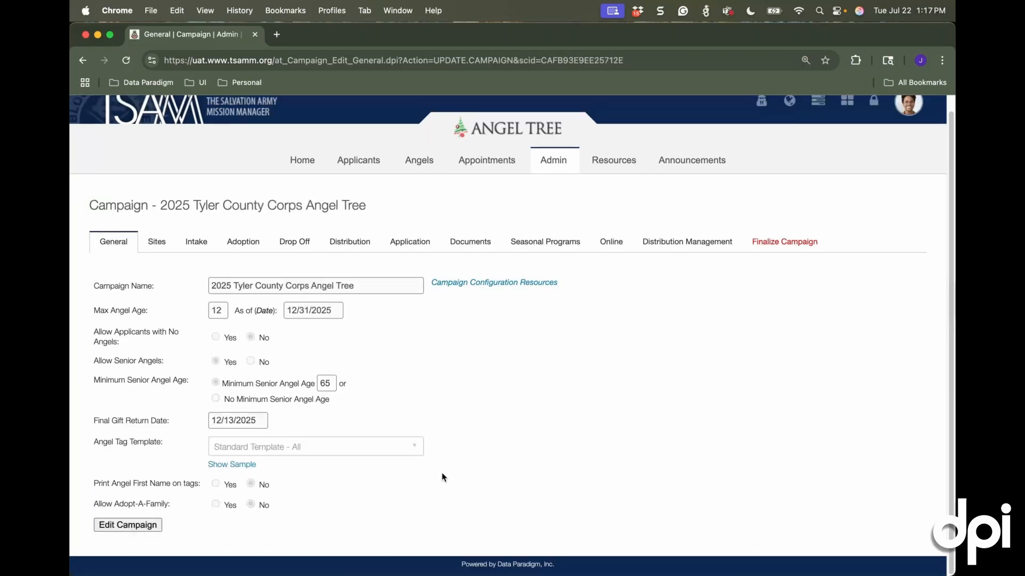
left_click(151, 529)
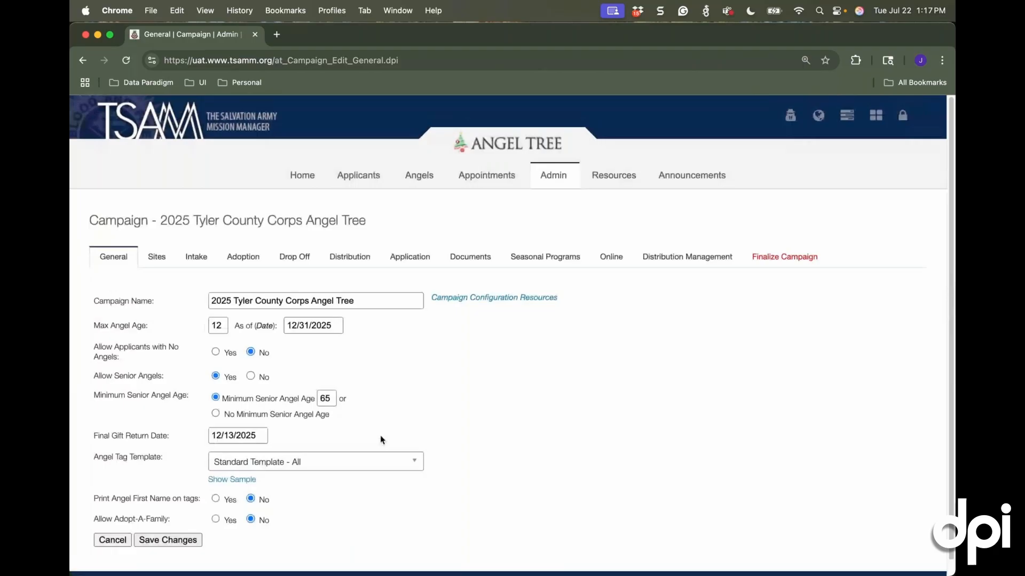
left_click(168, 540)
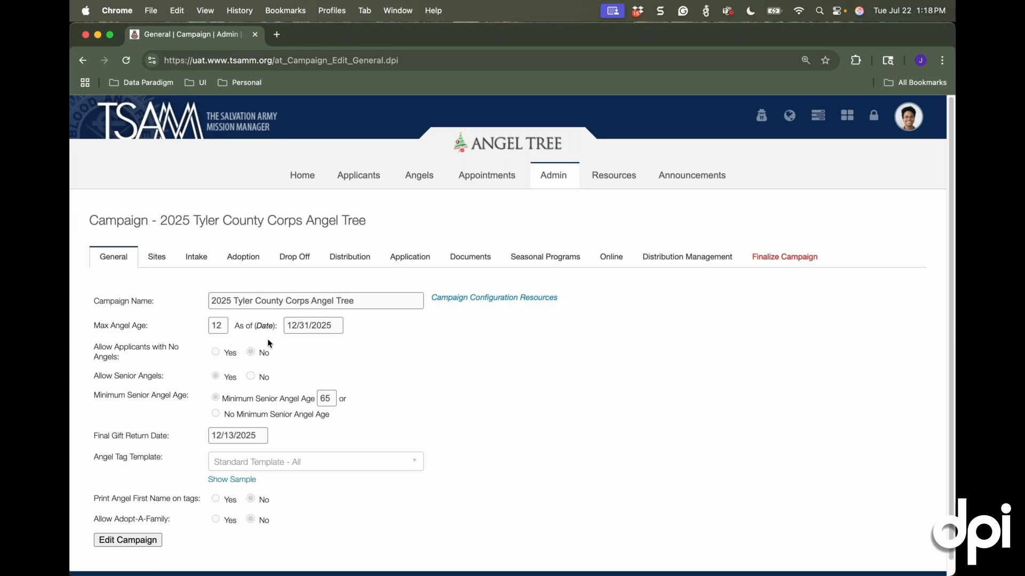
Move the Christmas Warehouse site's map pin north to between buildings 1209 and 1215, and save the pin location
left_click(161, 264)
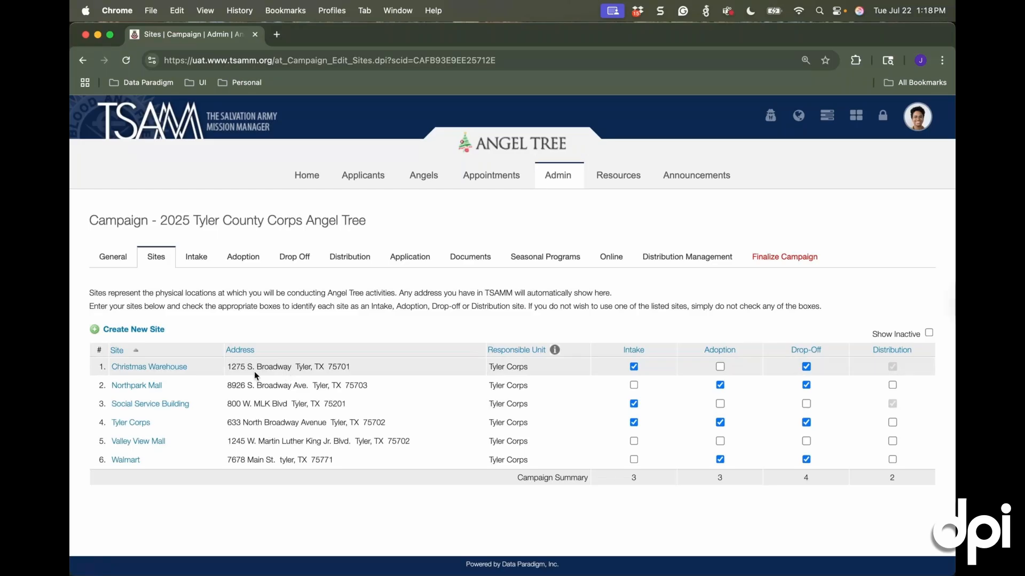
left_click(151, 368)
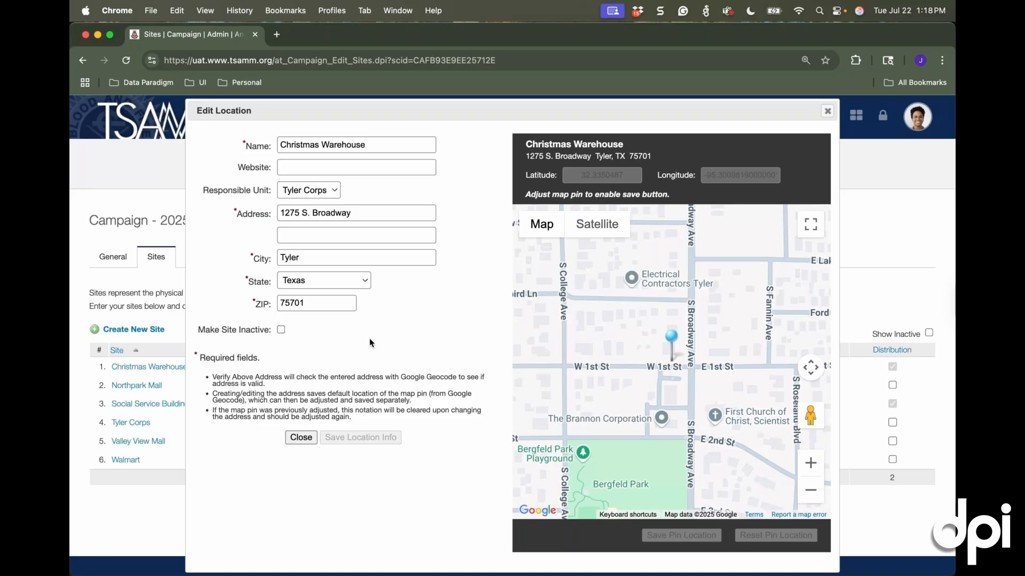
double_click(811, 464)
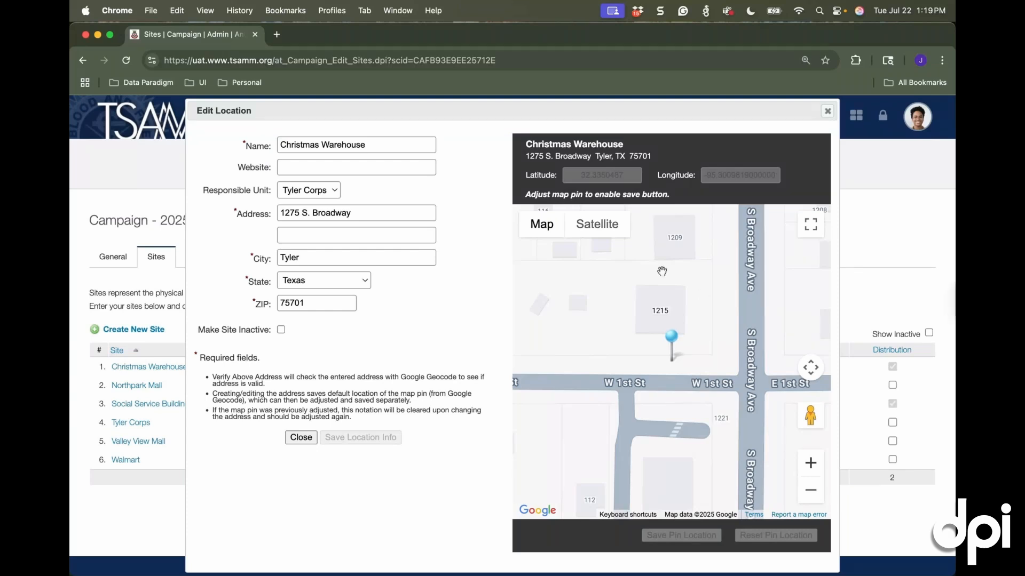
left_click_drag(672, 337, 671, 249)
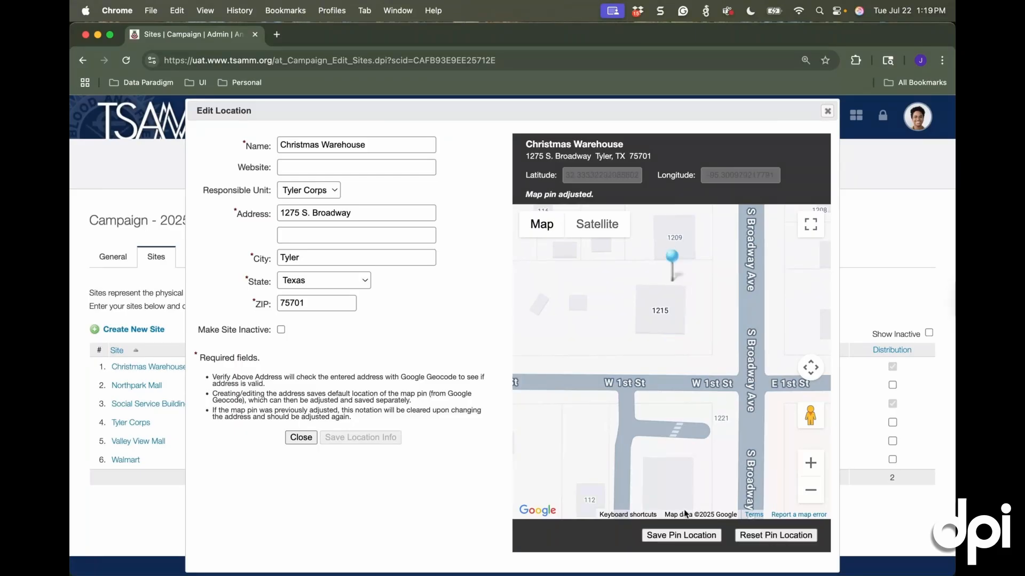
left_click(661, 536)
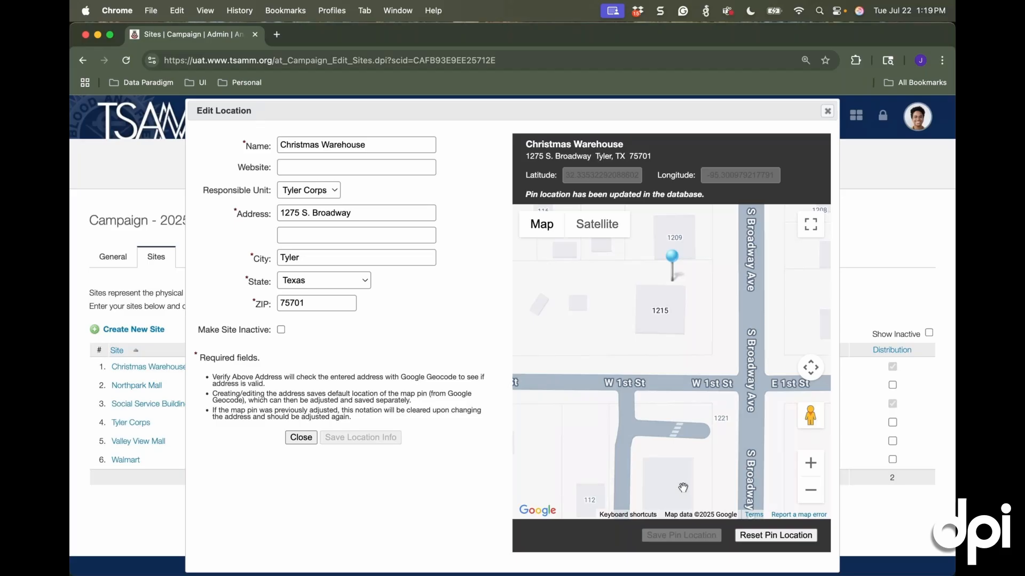
left_click(302, 439)
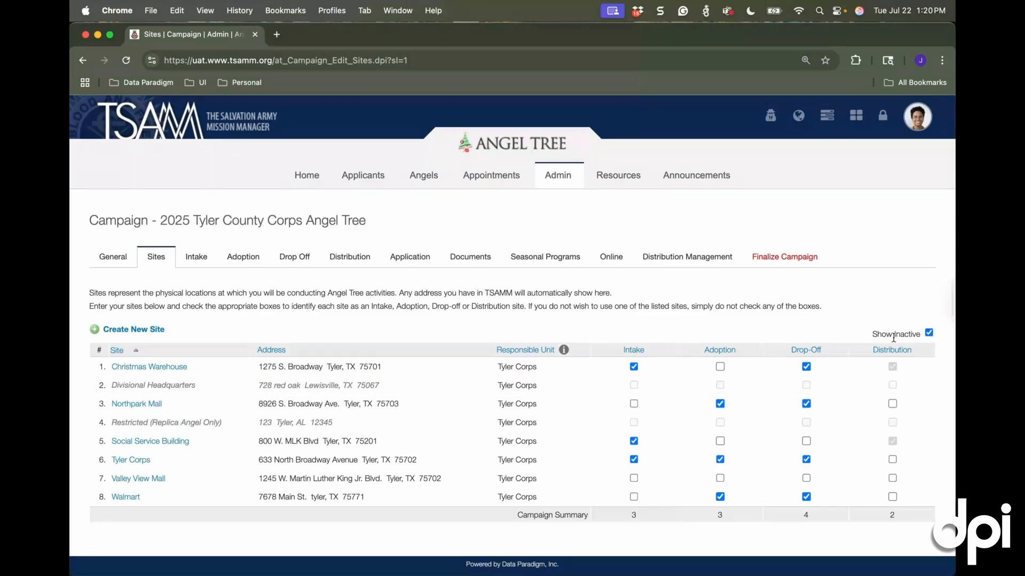
Hide the inactive sites and review the campaign's site roles alongside its intake site settings
left_click(929, 333)
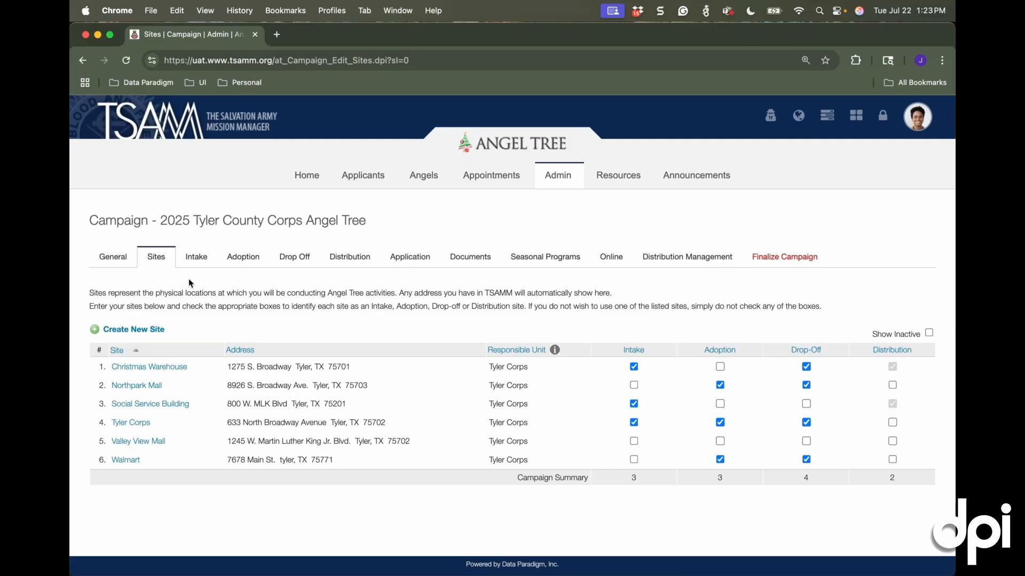
left_click(198, 258)
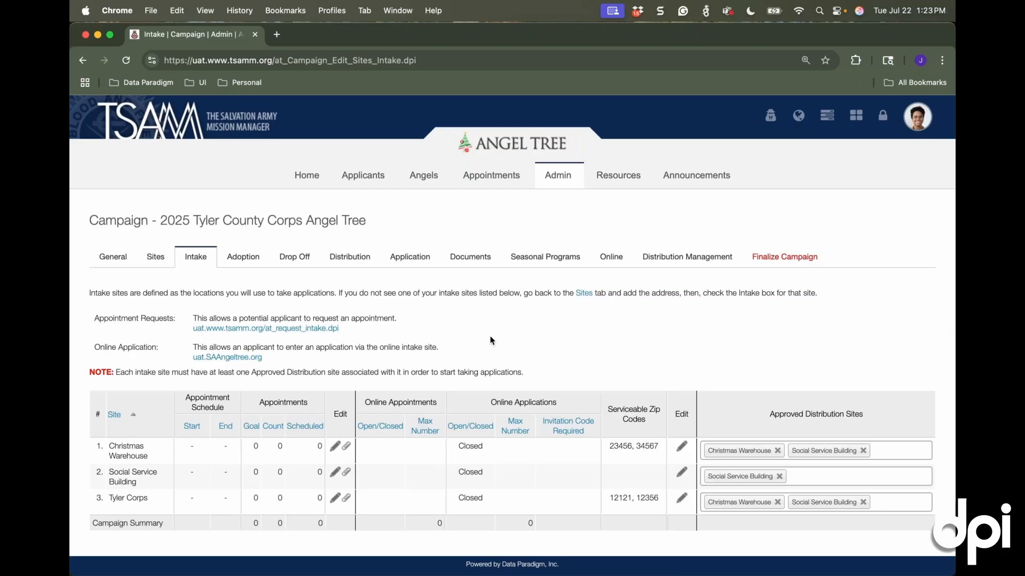
left_click(154, 258)
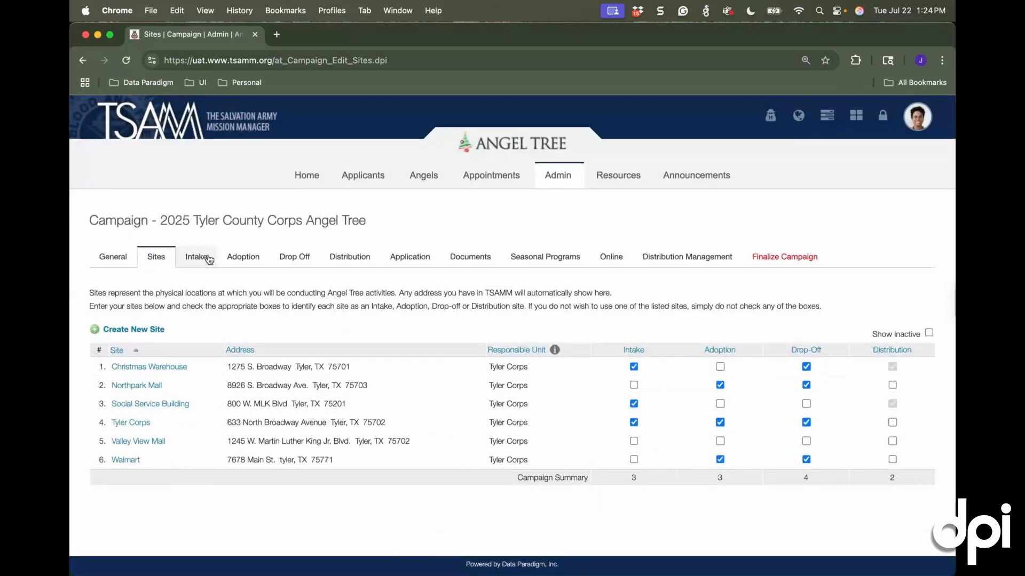
left_click(208, 259)
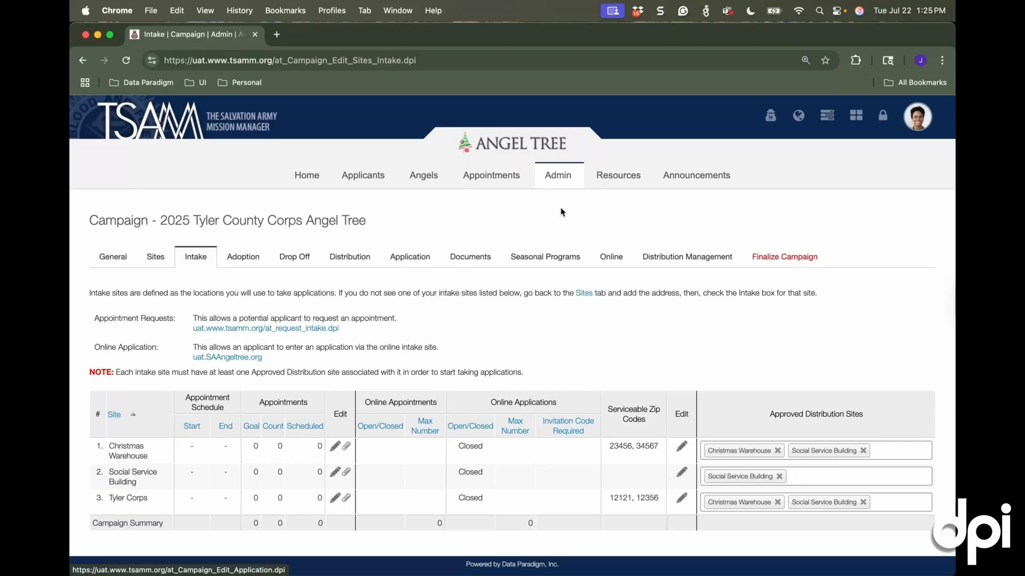
Set the Christmas Warehouse applicant intake goal to 100 and keep the segment time at 15 minutes
mouse_move(467, 194)
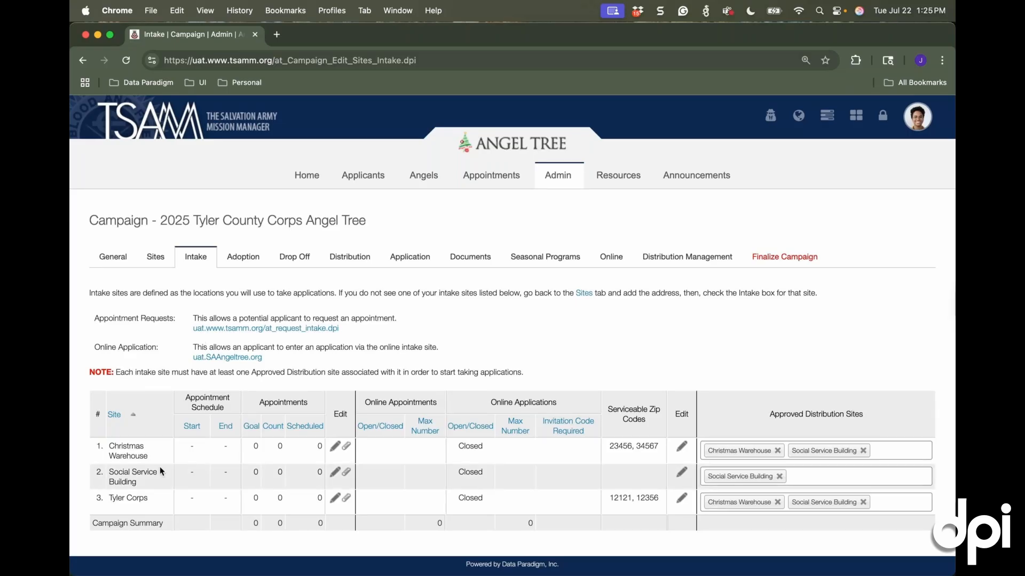
left_click(335, 446)
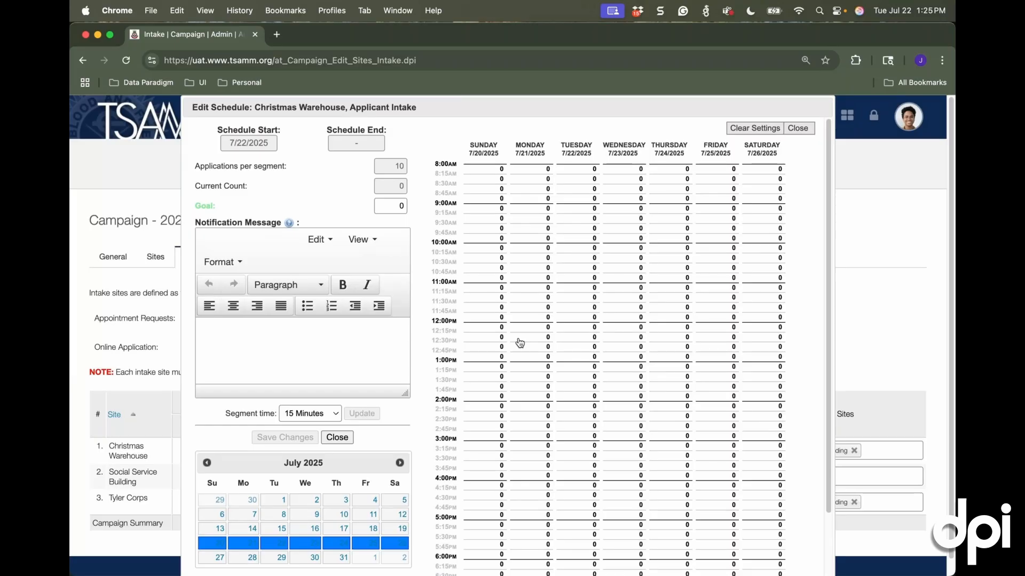
left_click_drag(397, 207, 413, 207)
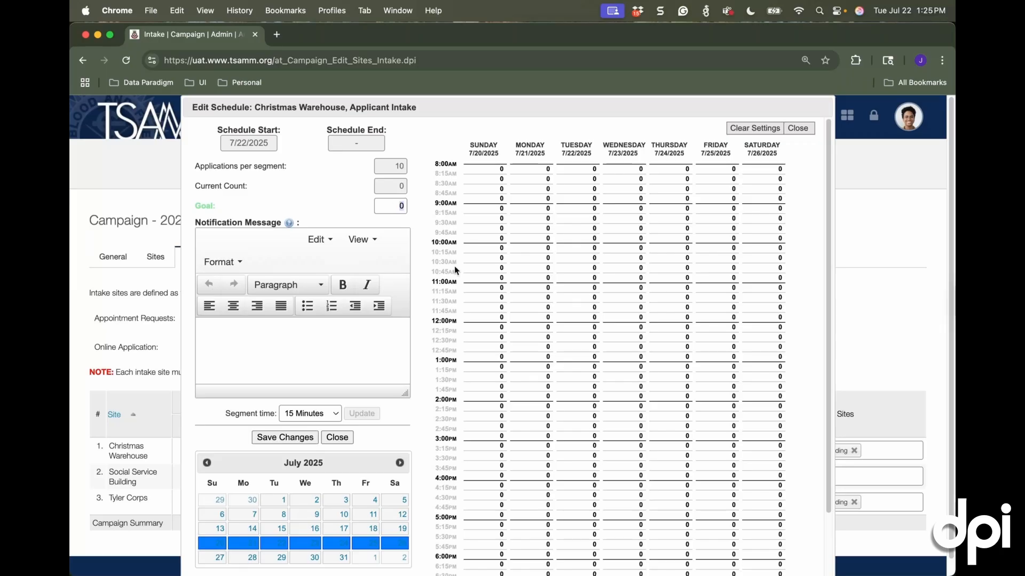
type("100")
left_click(328, 415)
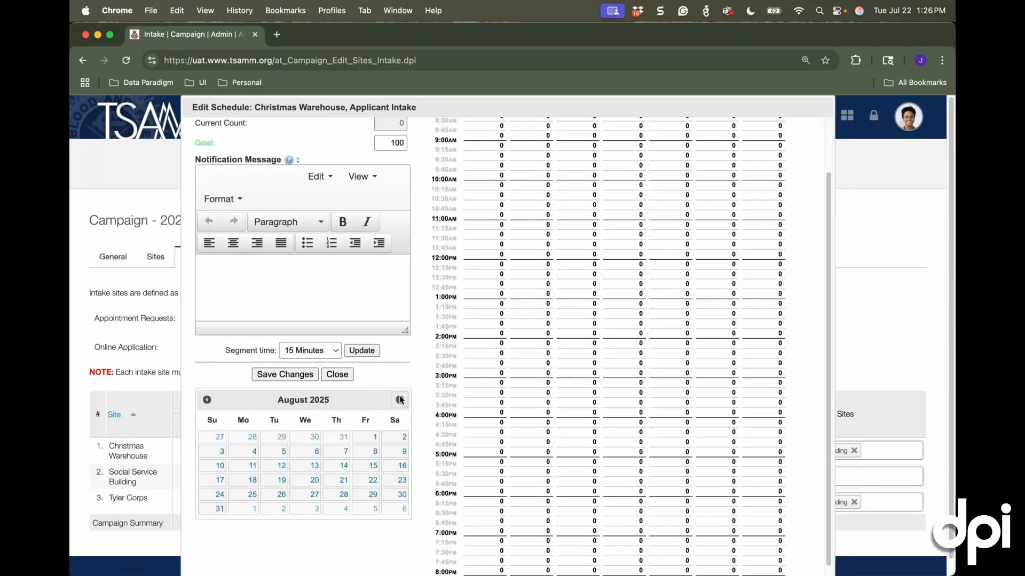
Schedule Christmas Warehouse intake from 9:00 AM to 12:00 PM on Monday 10/6/2025 through Thursday 10/9/2025, and save the schedule
left_click(400, 399)
left_click(400, 399)
left_click(400, 400)
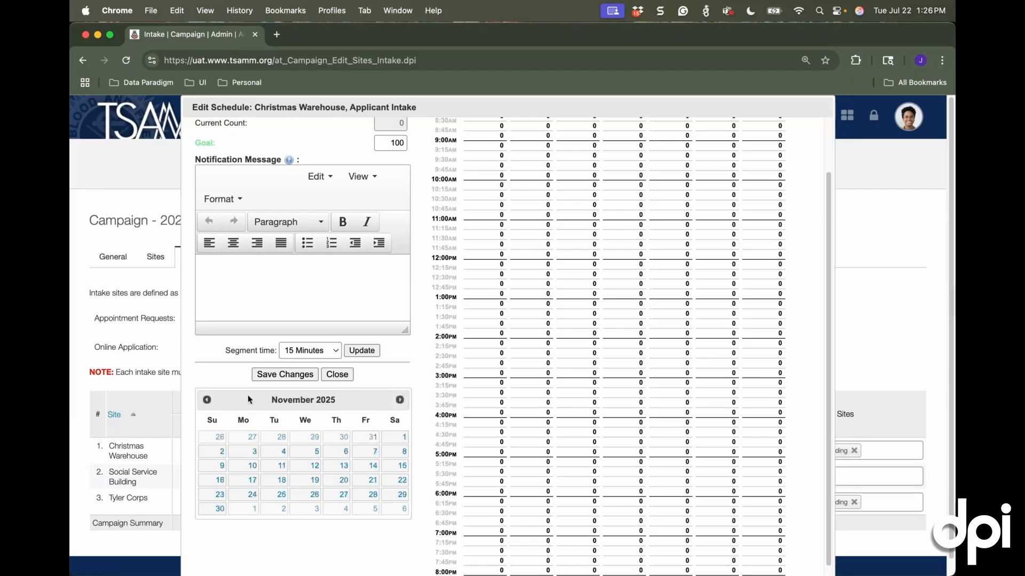
left_click(221, 396)
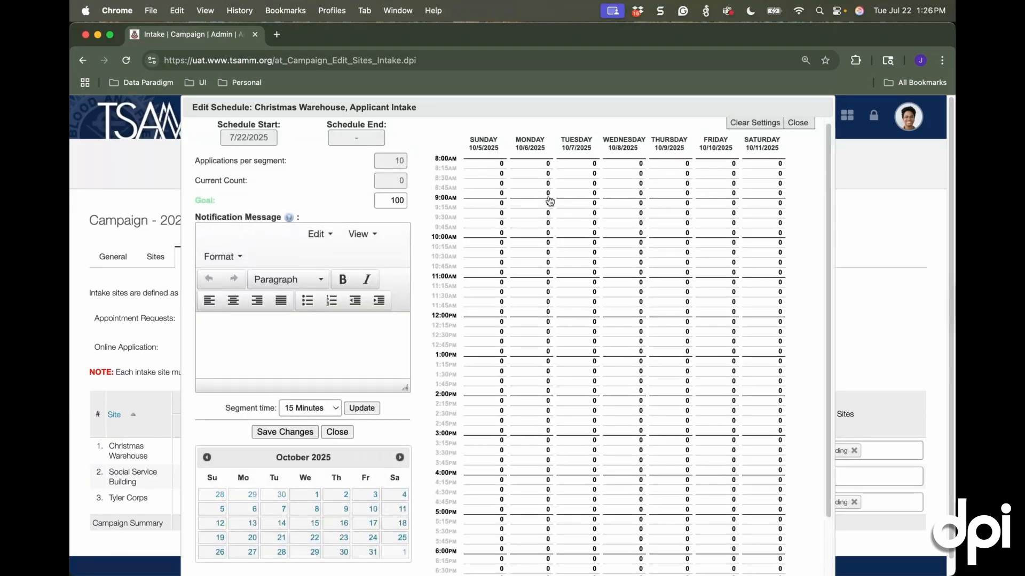
left_click_drag(549, 201, 527, 314)
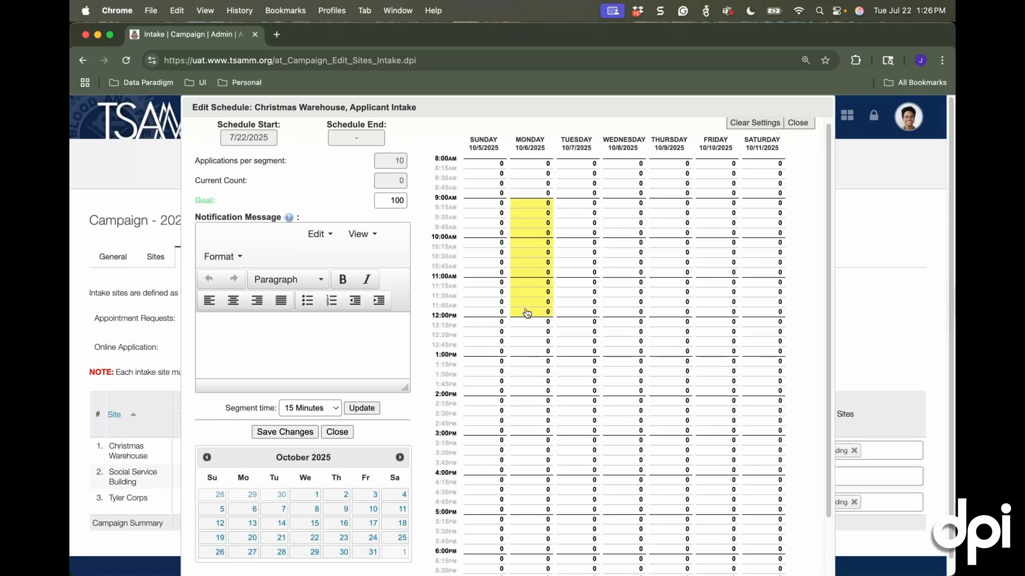
left_click_drag(582, 203, 585, 315)
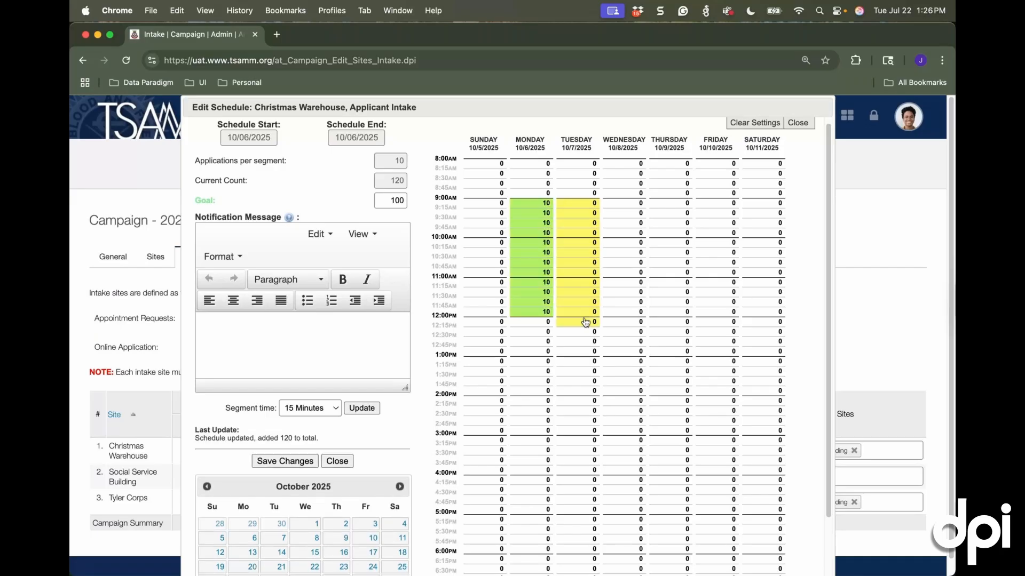
left_click_drag(623, 203, 623, 312)
left_click_drag(671, 203, 673, 315)
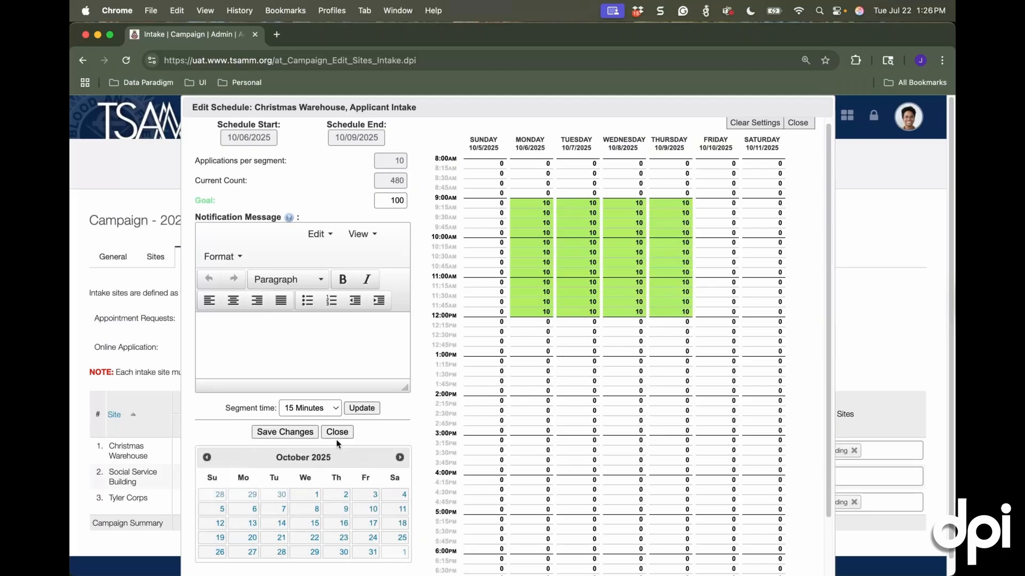
left_click(269, 431)
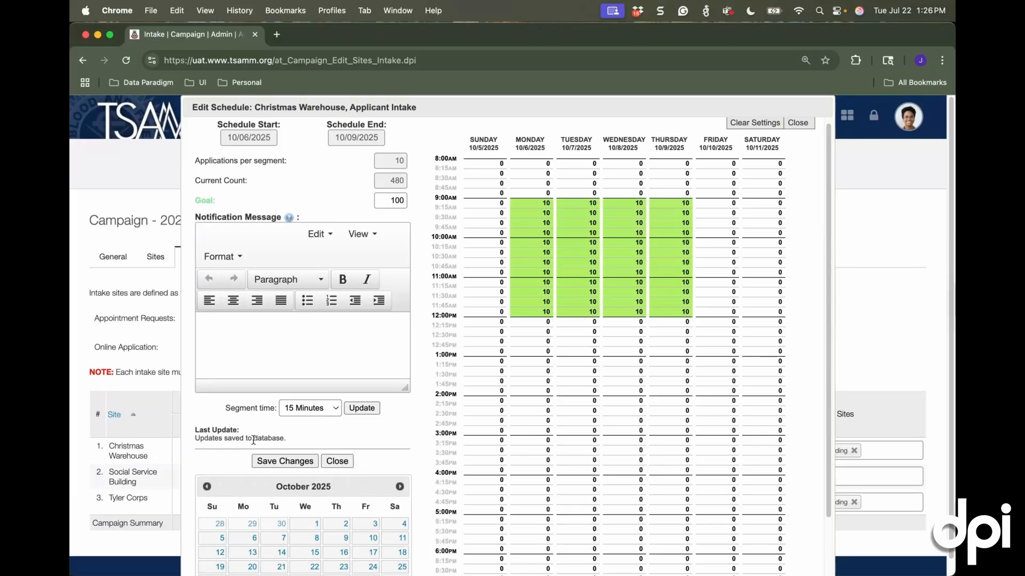
left_click(335, 460)
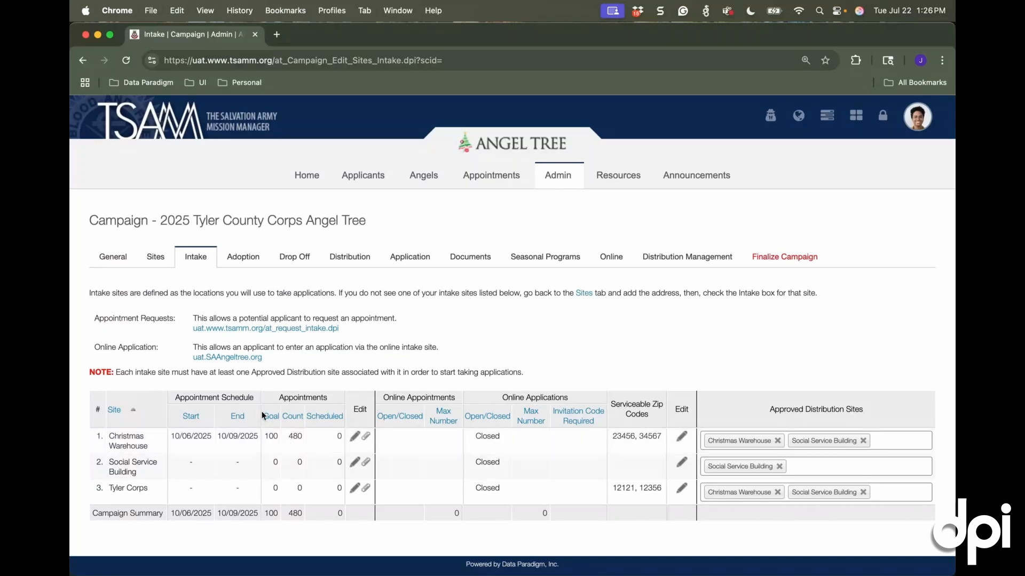
Review the document upload options for the Christmas Warehouse intake site
left_click(367, 438)
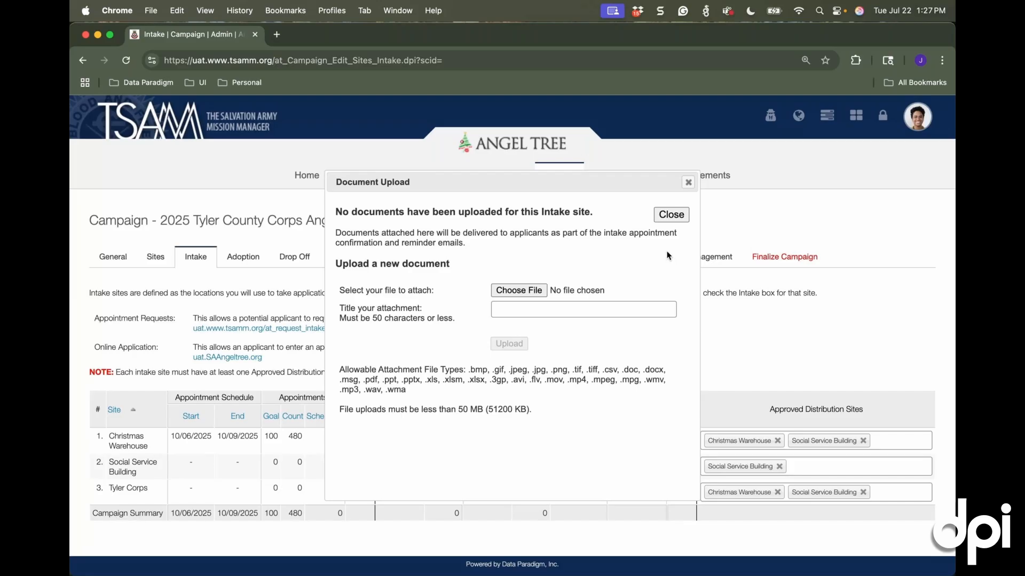
left_click(682, 221)
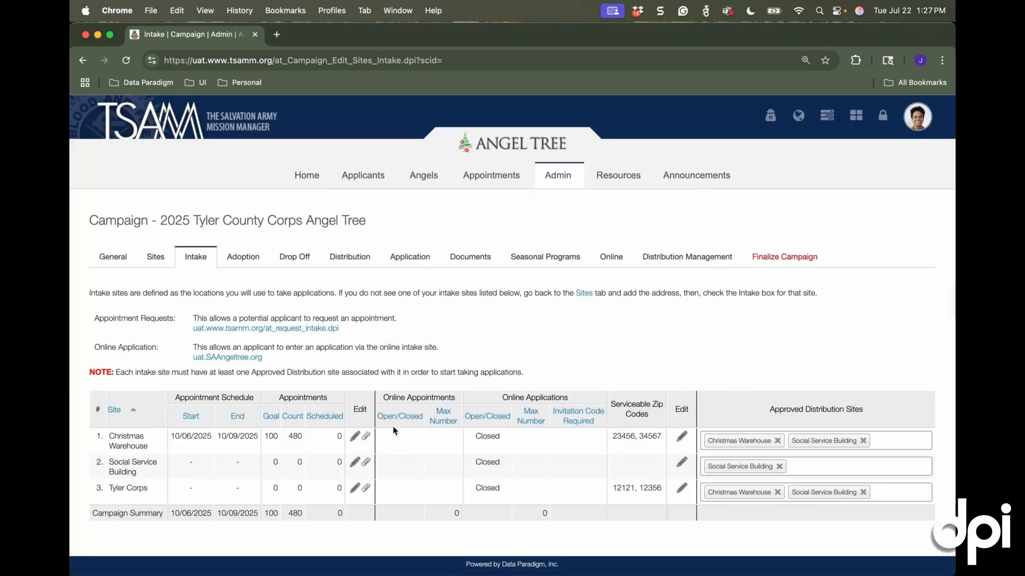
Open online appointment requests for Christmas Warehouse with a maximum number of 100, and save the settings
left_click(682, 436)
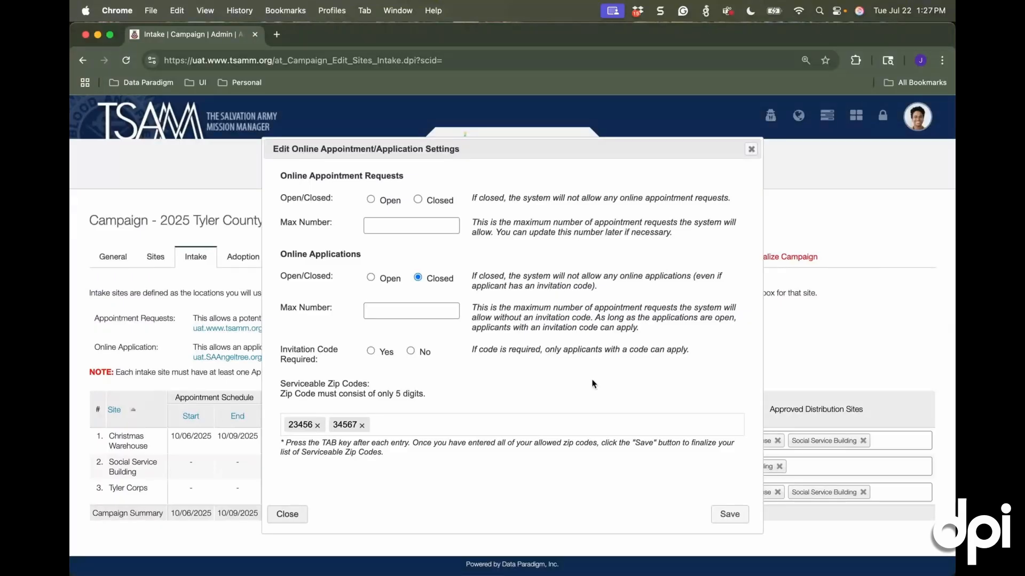
type("100")
left_click(370, 200)
left_click(737, 520)
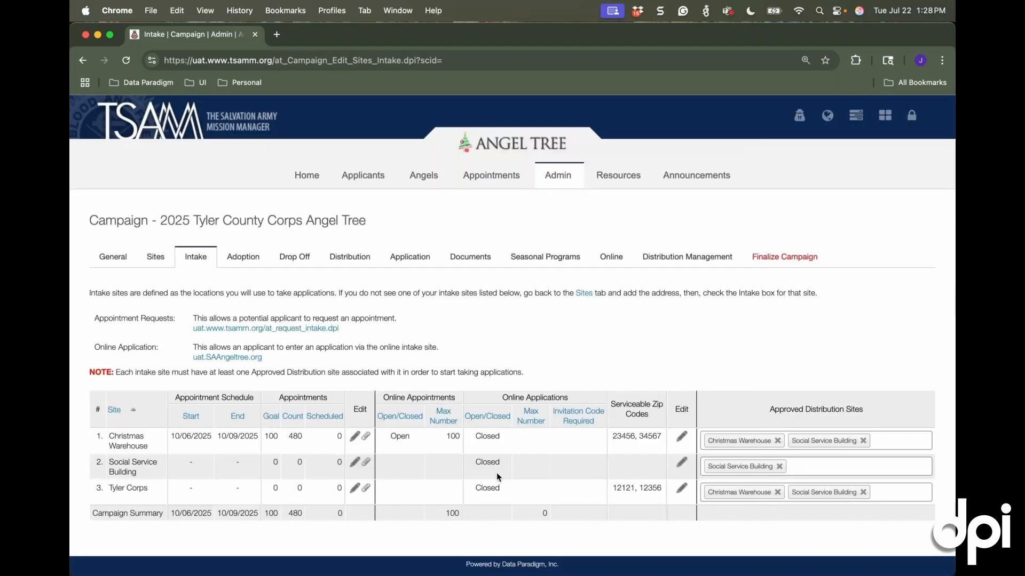
Open the public appointment request page in a new tab and check eligibility for ZIP code 23456
right_click(282, 331)
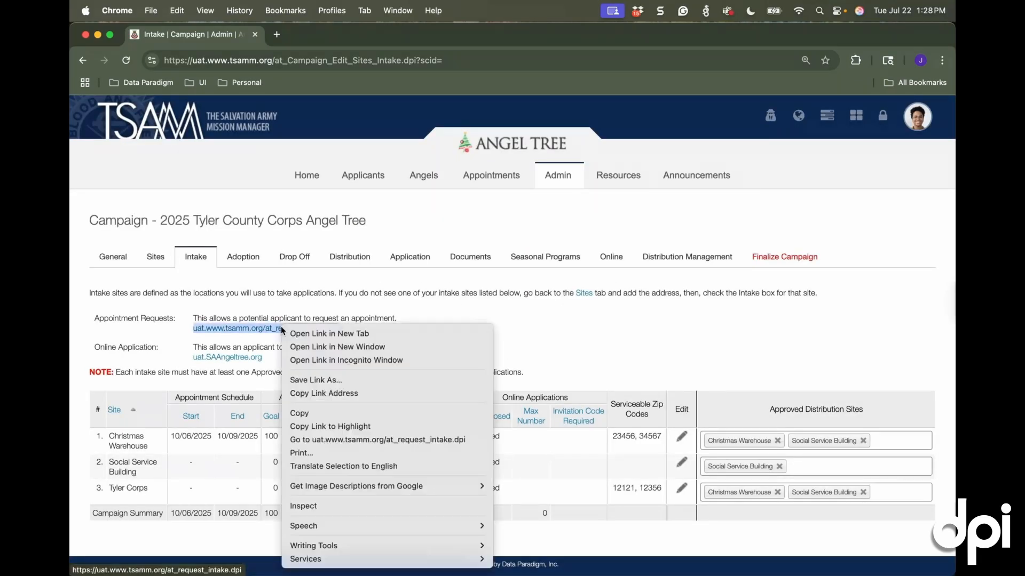
left_click(310, 333)
left_click(235, 230)
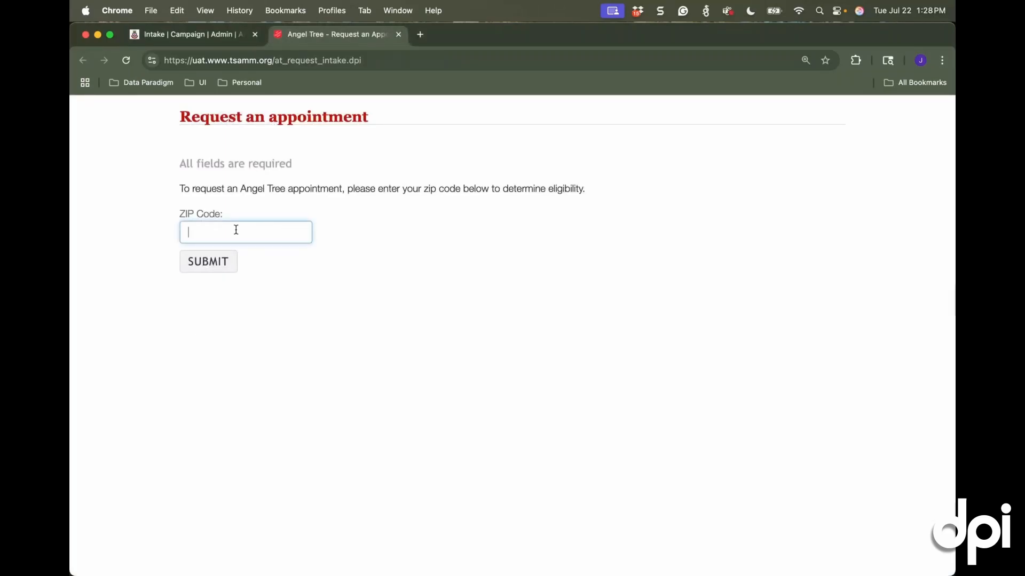
type("23456")
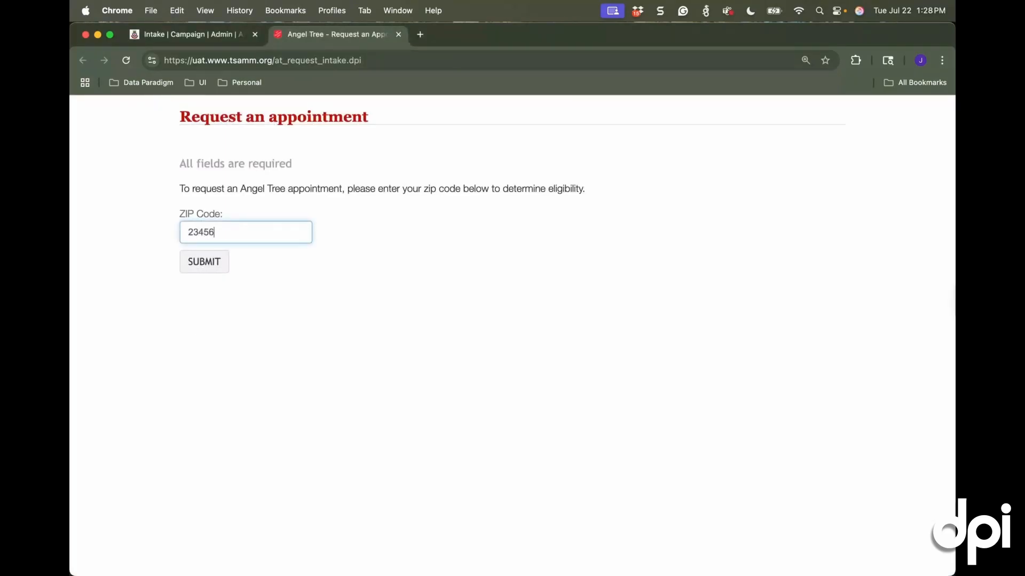
key("Return")
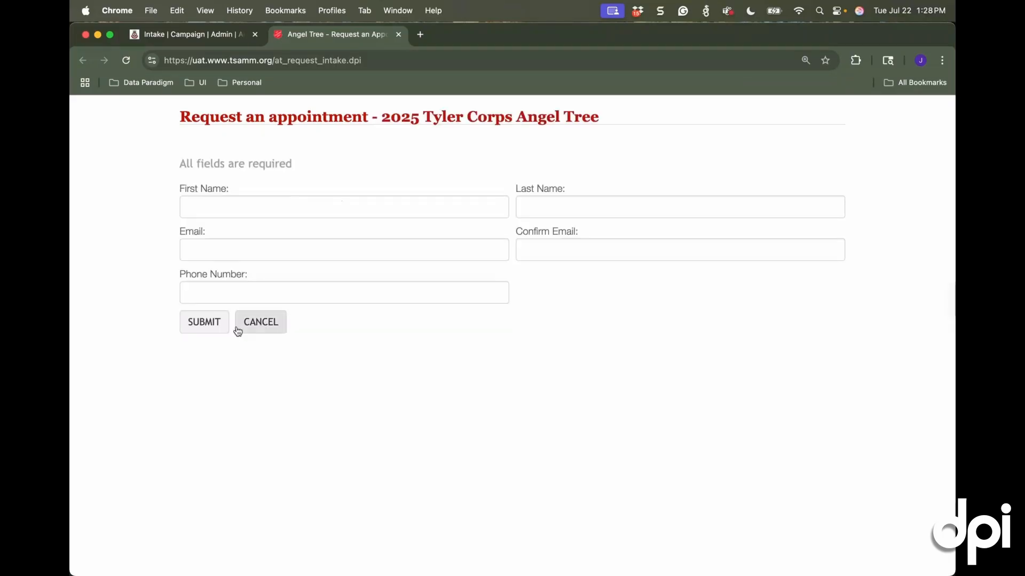
Return to the campaign's intake settings, close online appointment requests for Christmas Warehouse, and save the settings
left_click(190, 38)
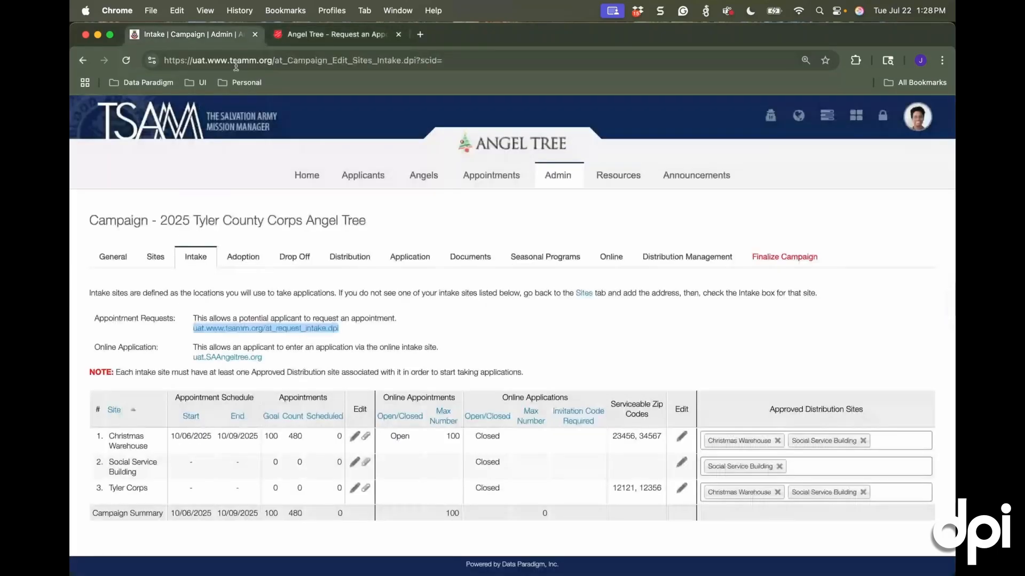
left_click(675, 441)
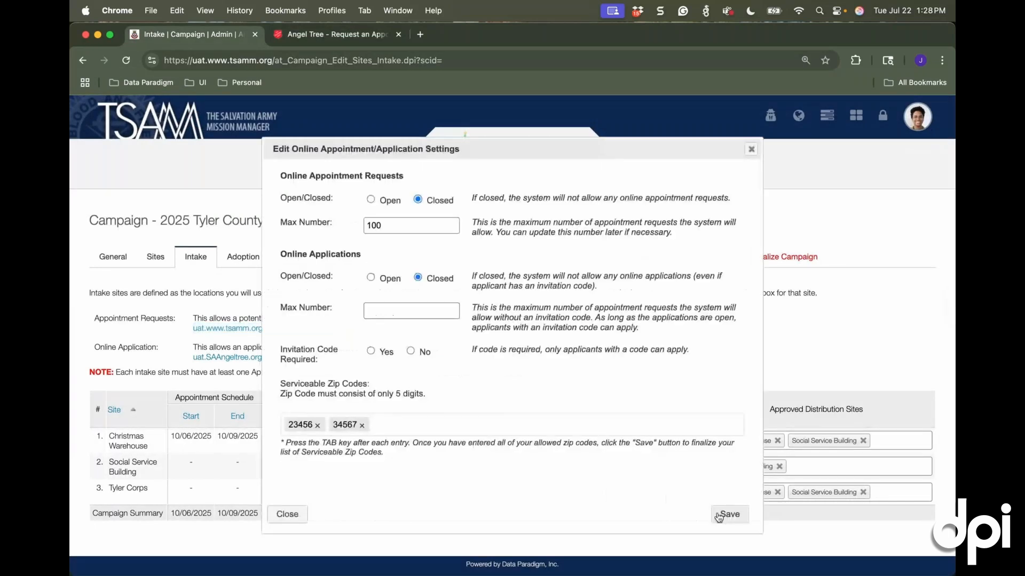
left_click(719, 516)
Set the maximum number of online applications for Christmas Warehouse to 500
left_click_drag(280, 255, 371, 256)
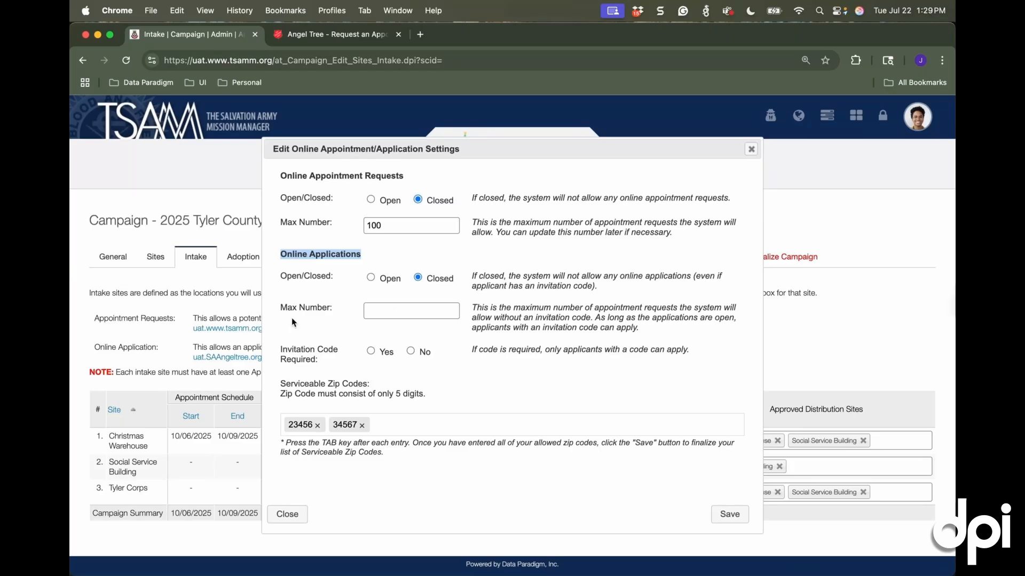
left_click(397, 226)
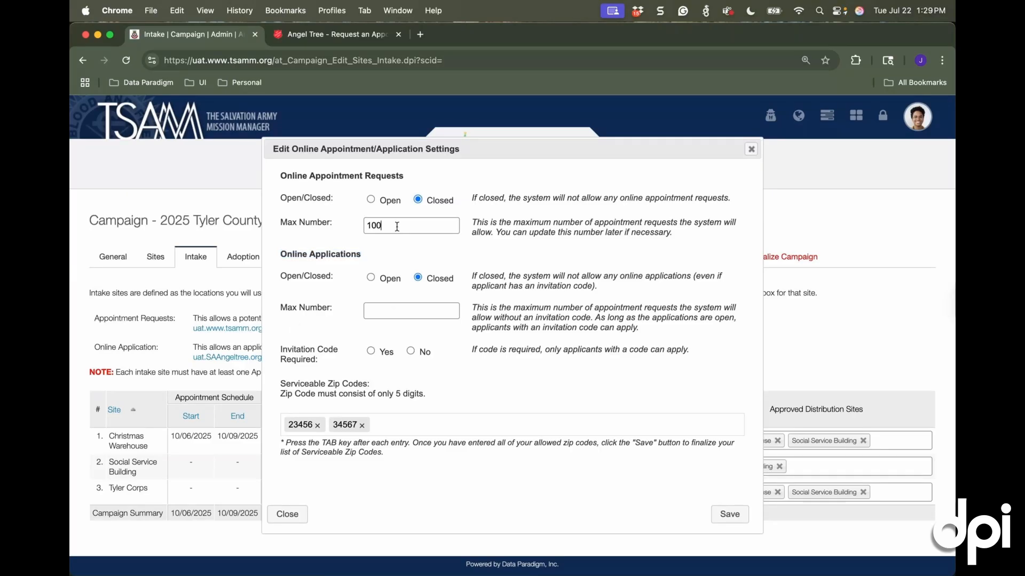
left_click(395, 309)
type("500")
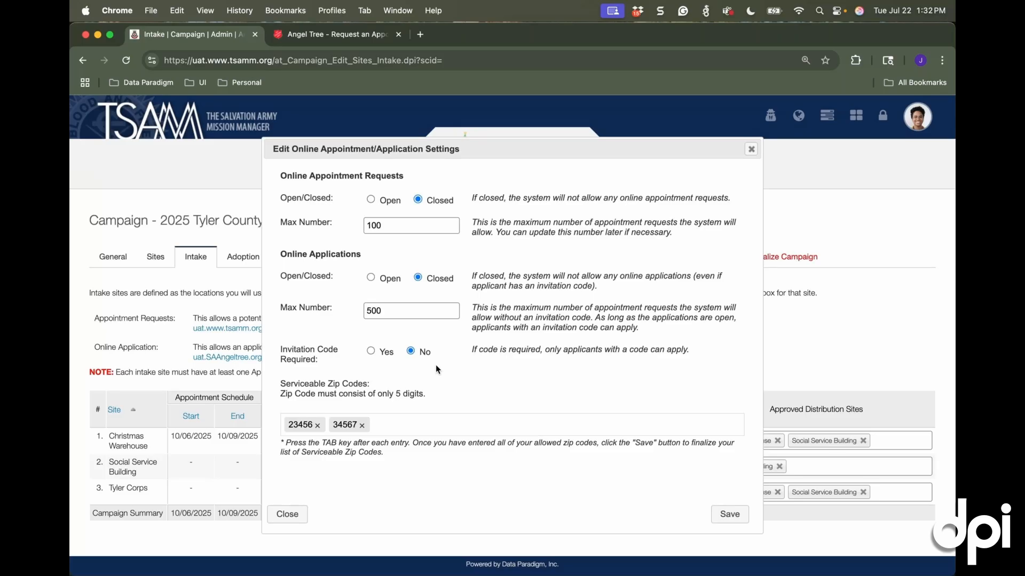
Save the online settings for Christmas Warehouse and remove every approved distribution site from all three intake sites
left_click(713, 516)
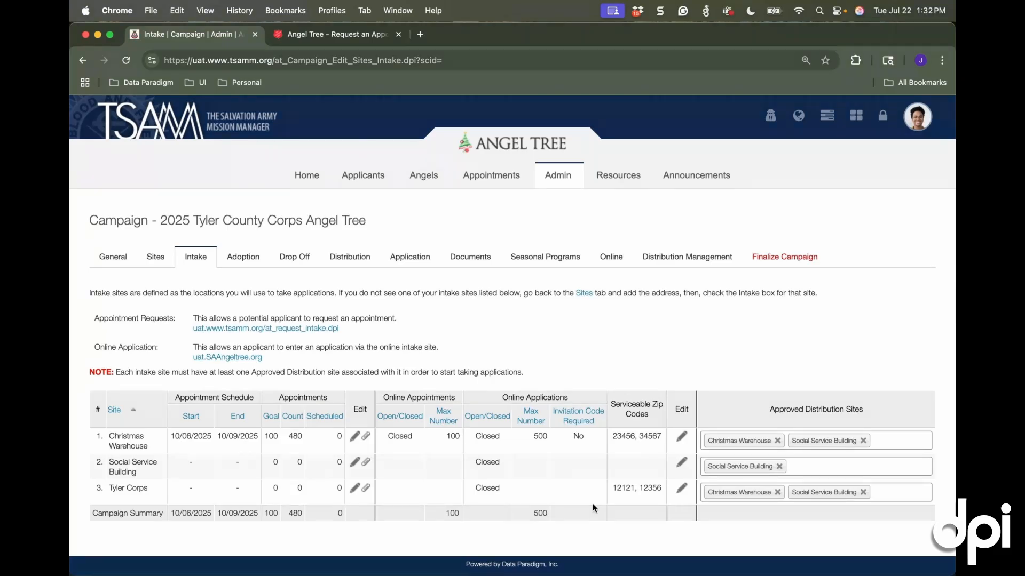
left_click(778, 442)
left_click(778, 442)
left_click(780, 466)
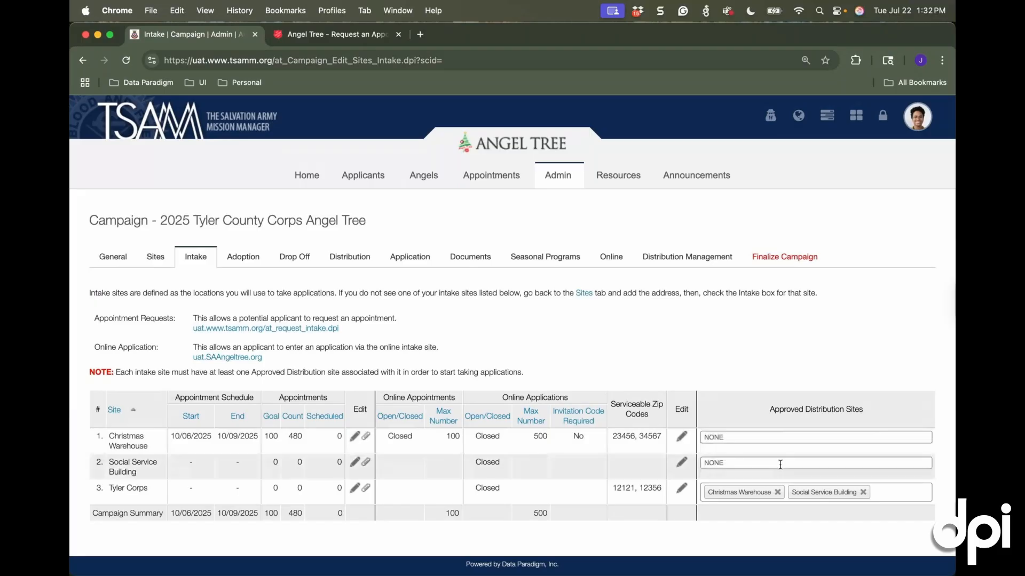
left_click(768, 502)
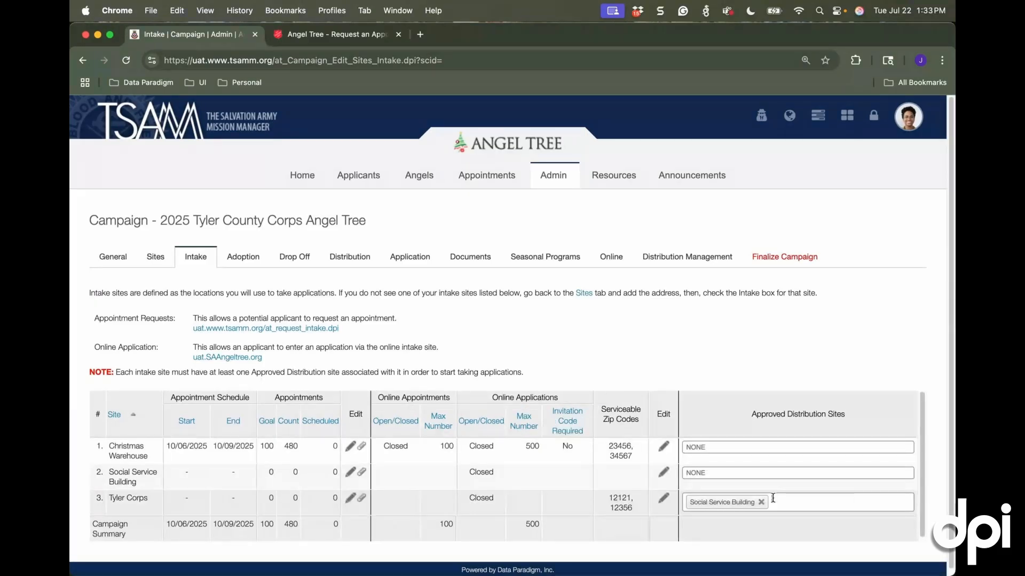
left_click(761, 503)
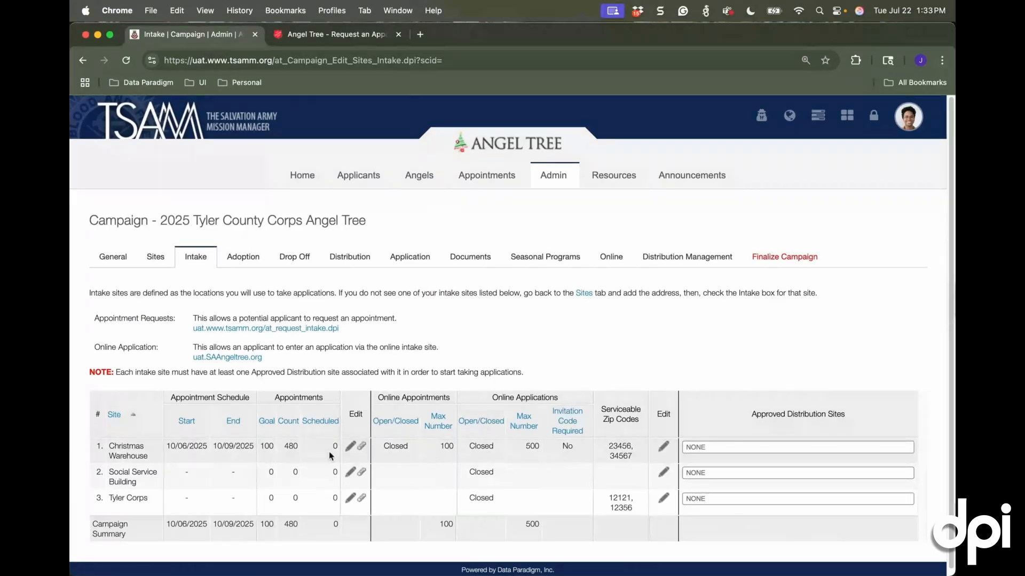
Approve Christmas Warehouse and Social Service Building as distribution sites for Christmas Warehouse intake, and Social Service Building for its own intake
left_click(716, 445)
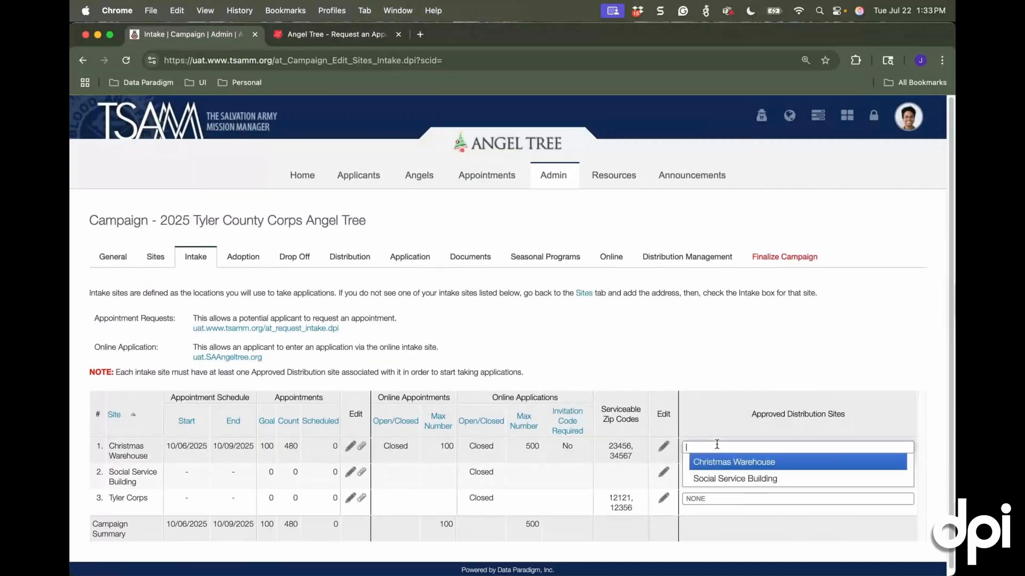
left_click(712, 415)
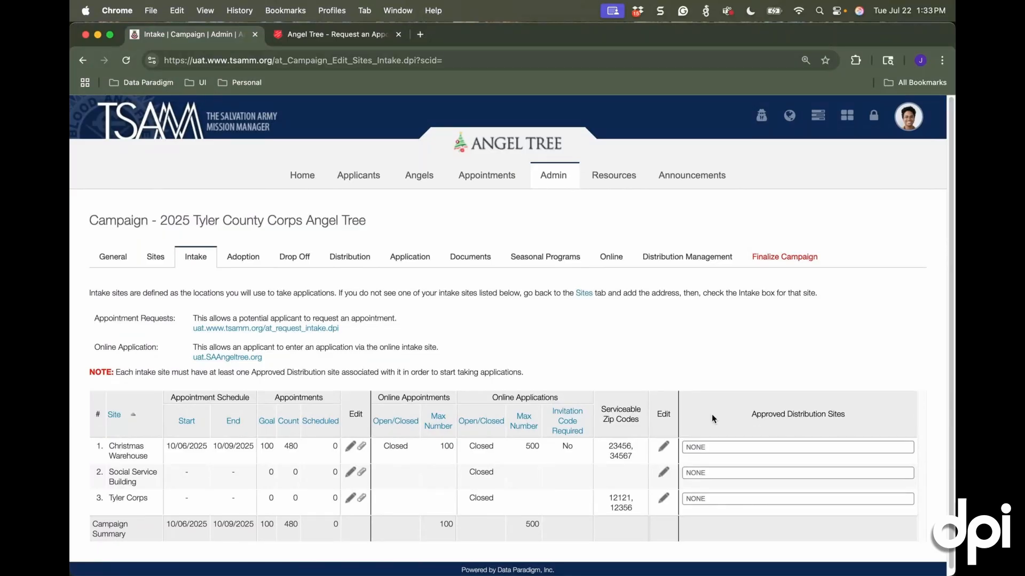
left_click(739, 448)
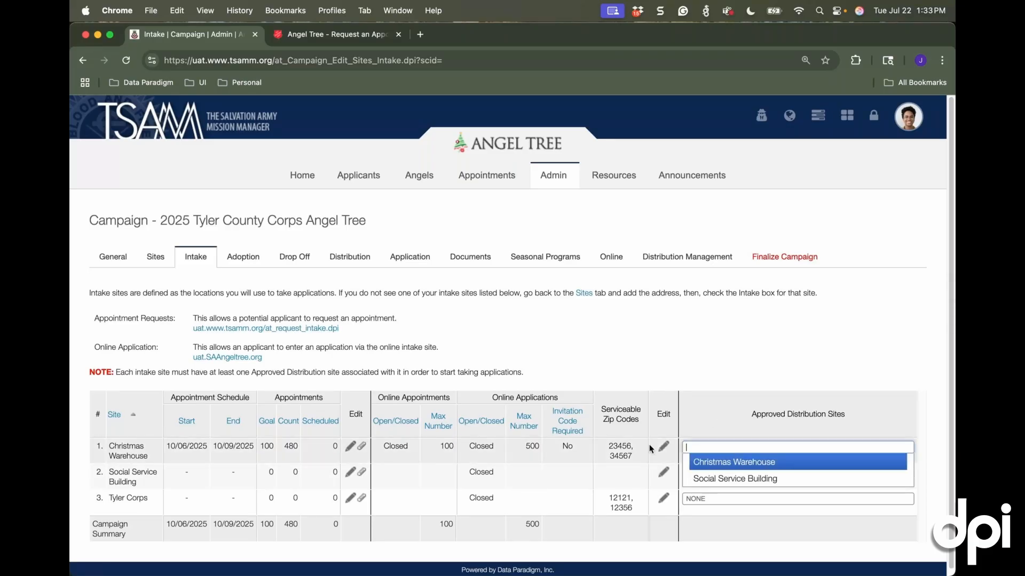
left_click(764, 464)
left_click(742, 483)
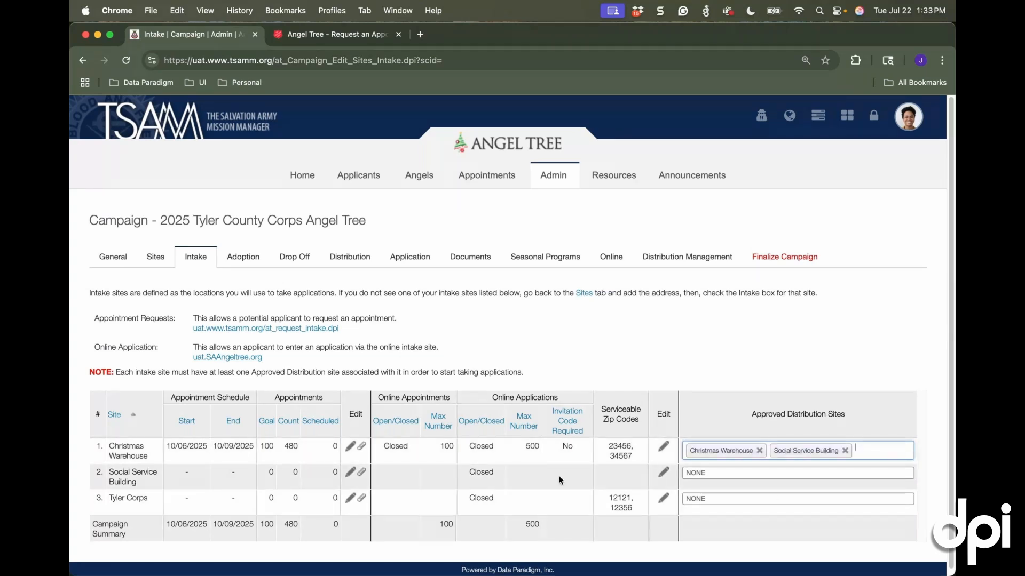
left_click(772, 473)
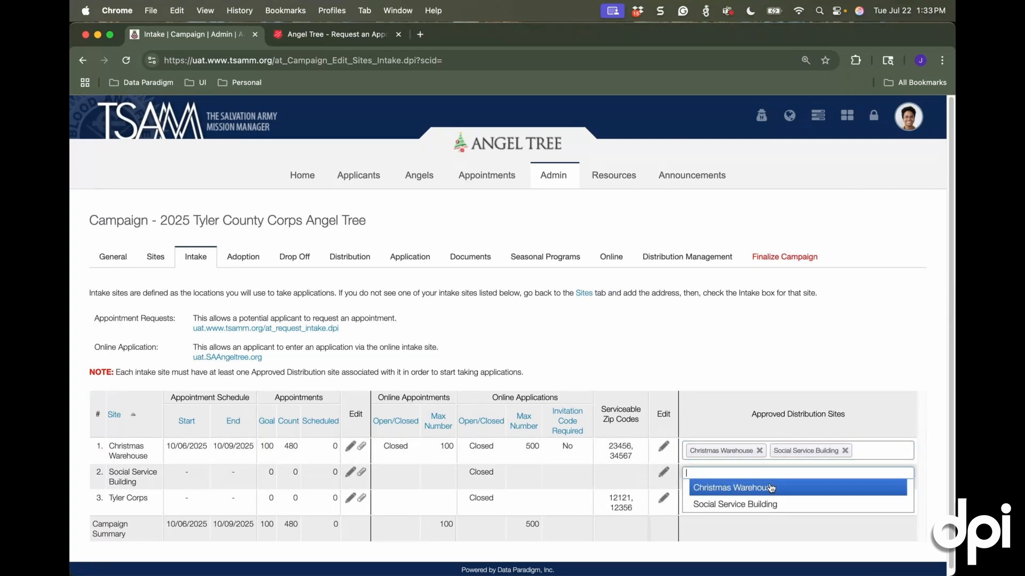
left_click(759, 502)
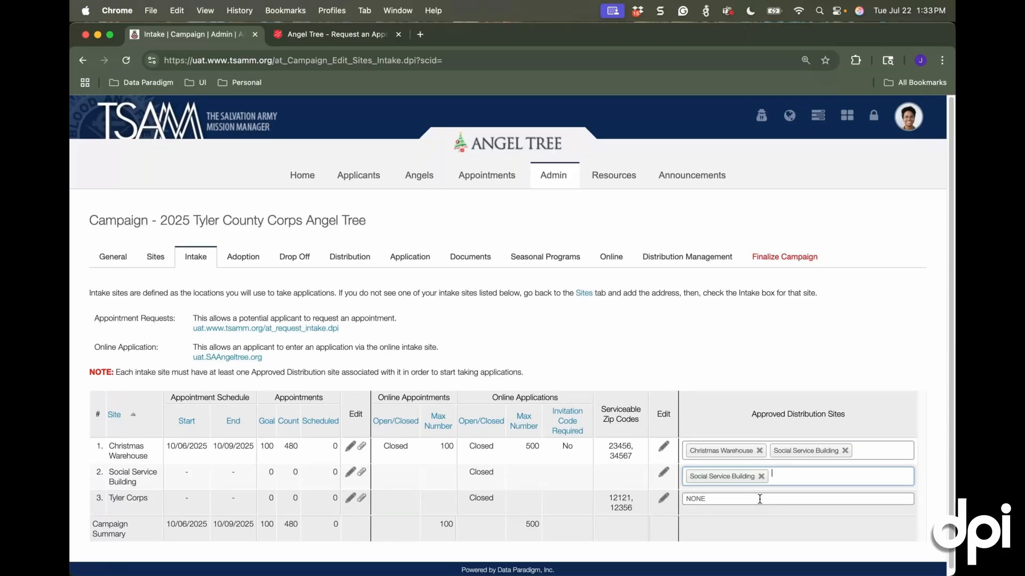
double_click(619, 446)
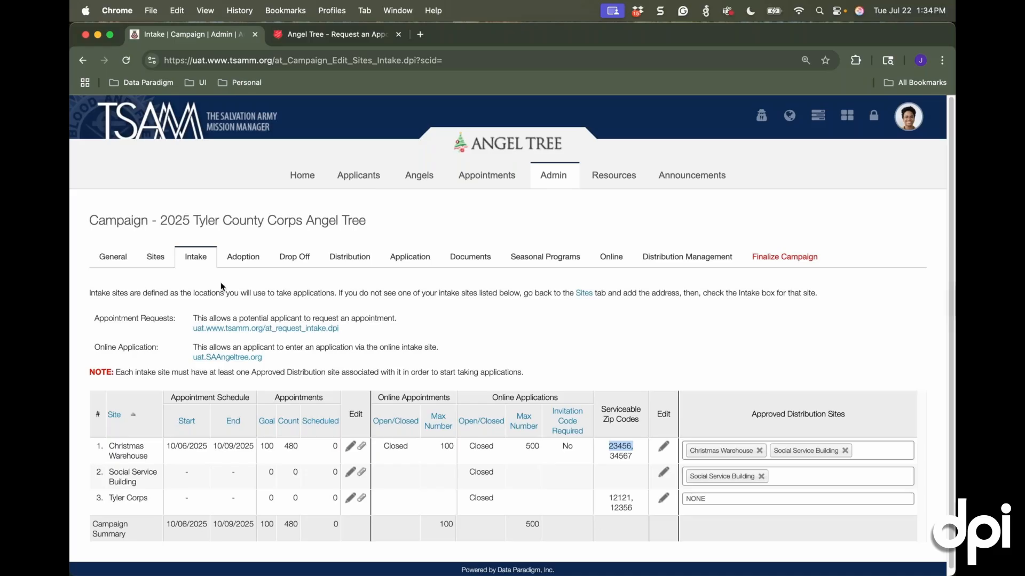
Open the adoption schedule for Northpark Mall and set it to run from 11/03/2025 to 11/17/2025
left_click(238, 262)
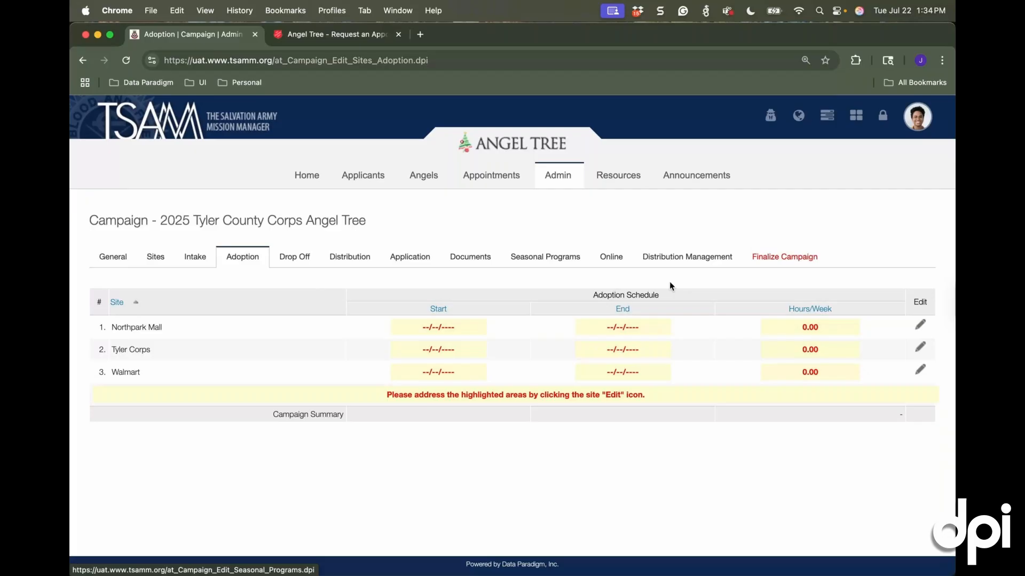
left_click(921, 326)
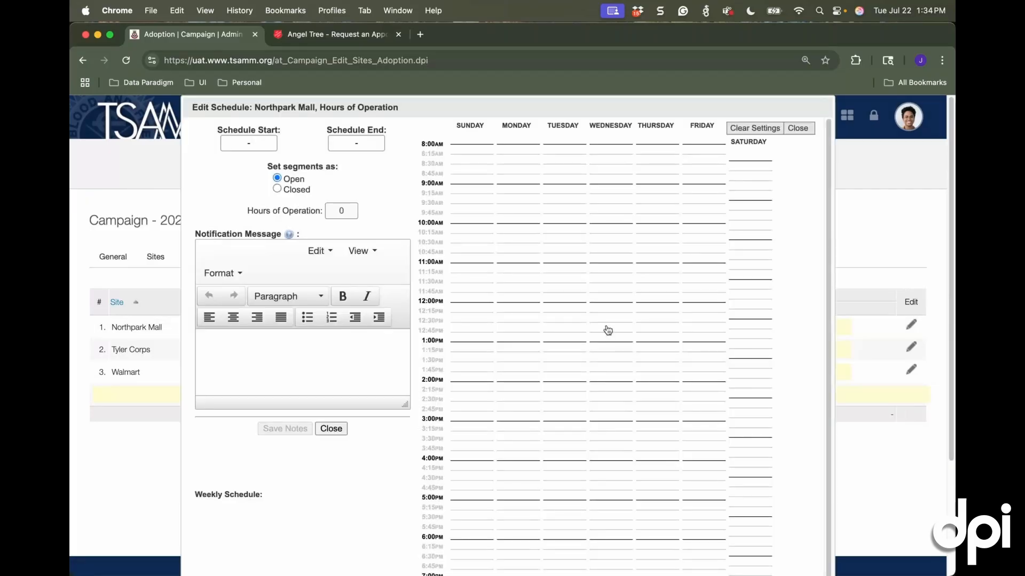
left_click(267, 144)
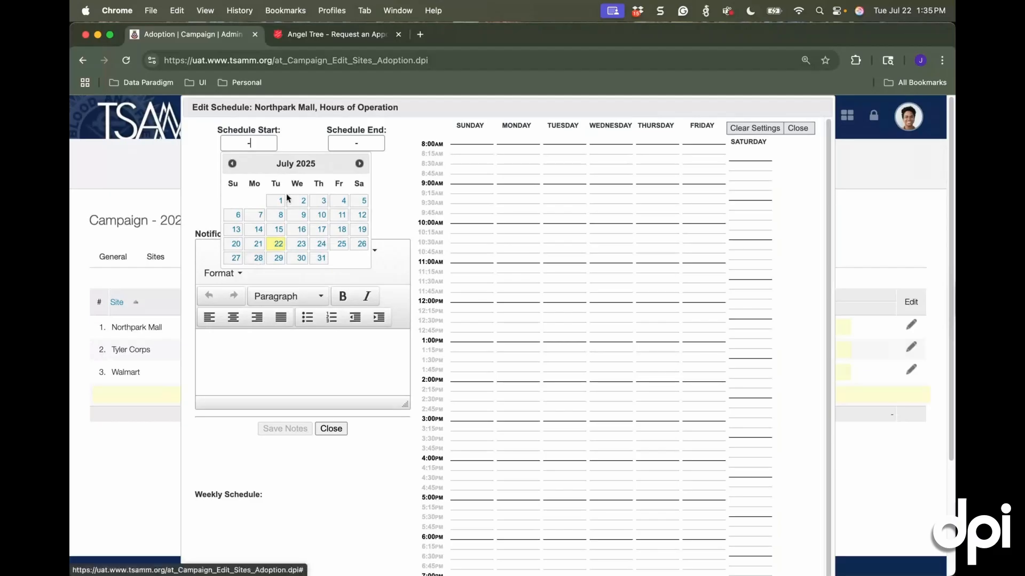
triple_click(360, 163)
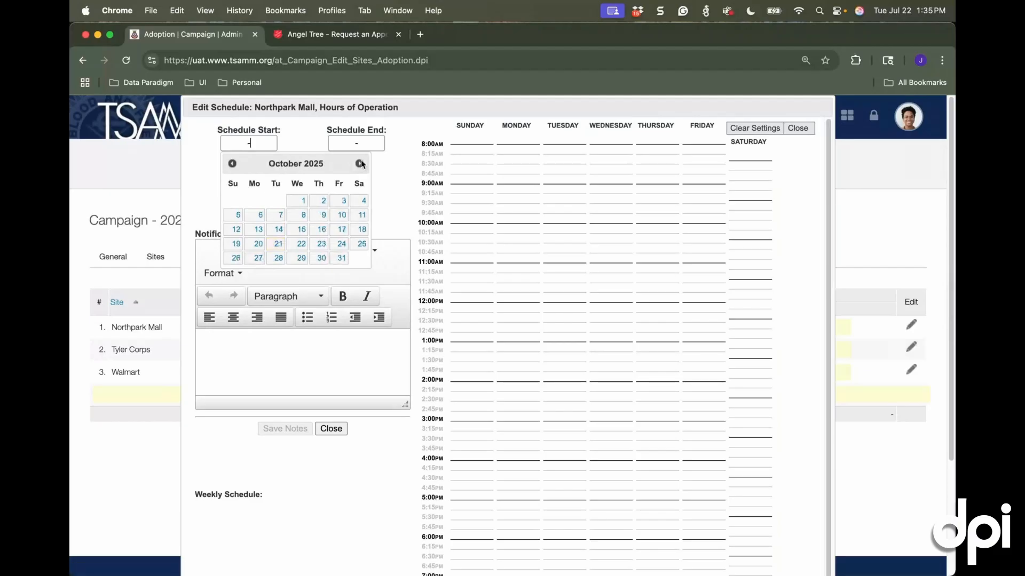
left_click(360, 164)
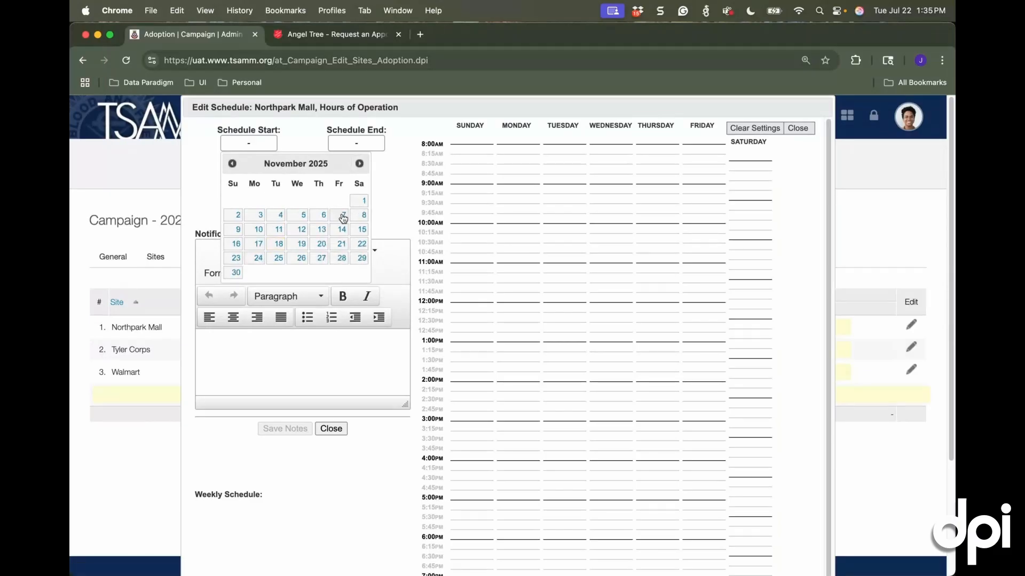
left_click(260, 215)
left_click(357, 143)
triple_click(467, 164)
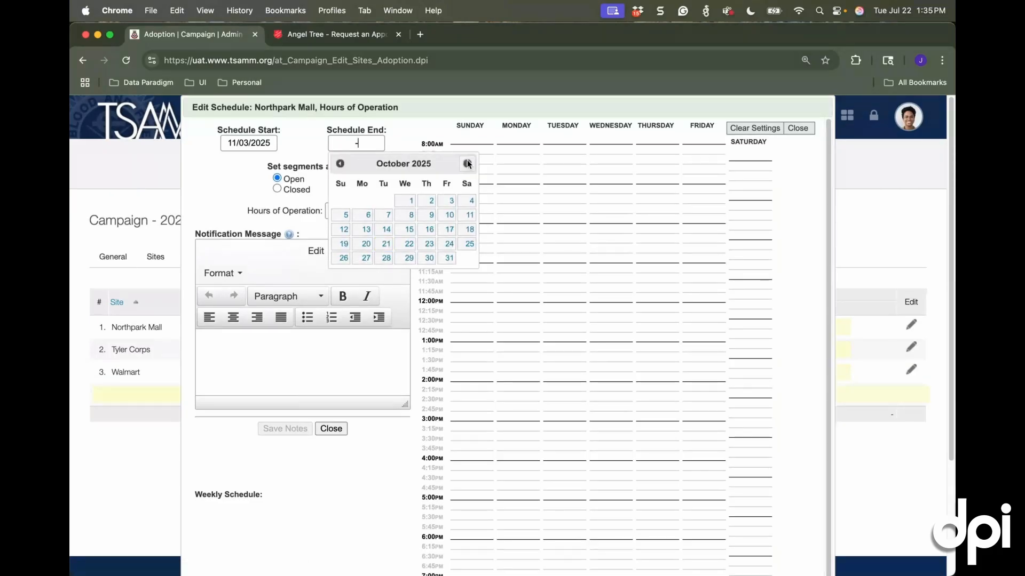
left_click(467, 164)
left_click(363, 245)
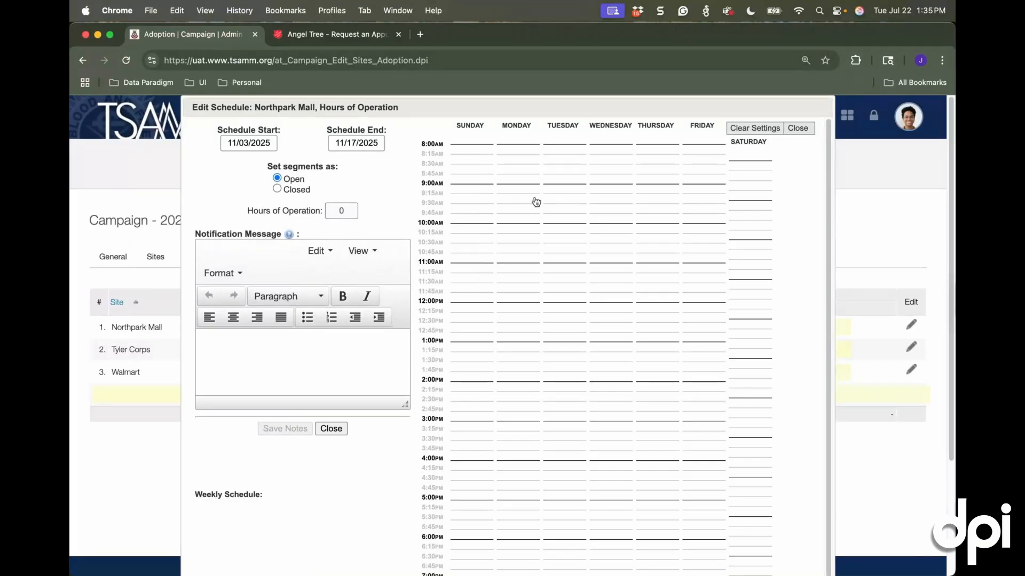
Set Northpark Mall's adoption hours as open from 9:00 AM to 6:00 PM, Monday through Friday
left_click_drag(532, 190, 519, 541)
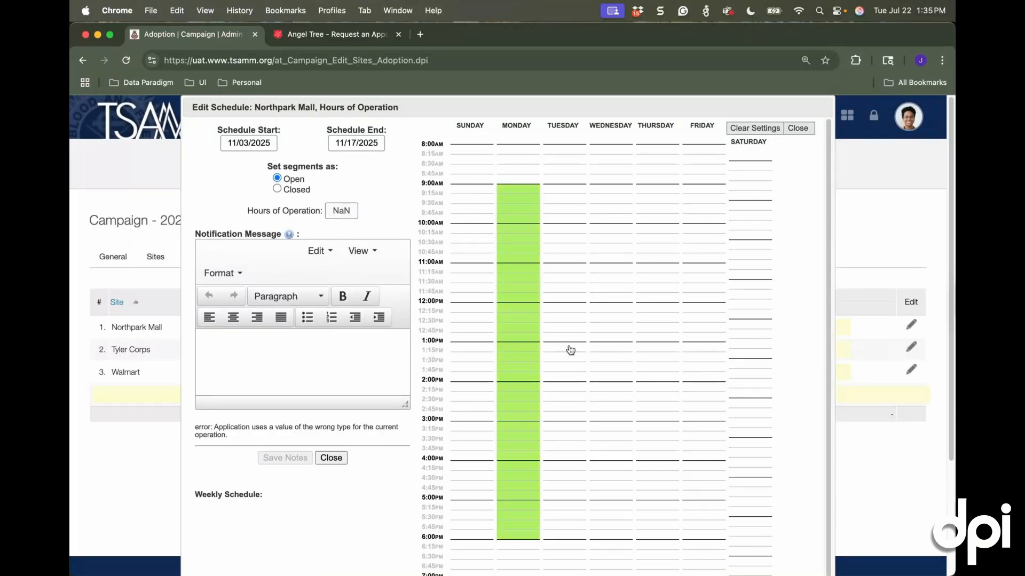
left_click_drag(570, 190, 571, 535)
left_click_drag(626, 191, 619, 537)
left_click_drag(655, 193, 656, 536)
left_click_drag(700, 196, 715, 533)
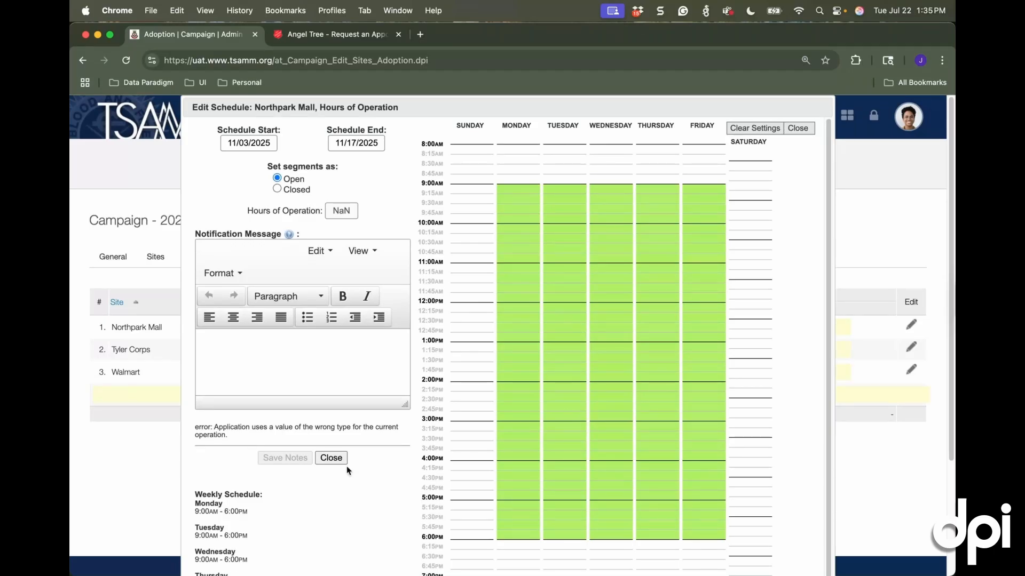
scroll(347, 469, "down", 3)
scroll(346, 472, "down", 1)
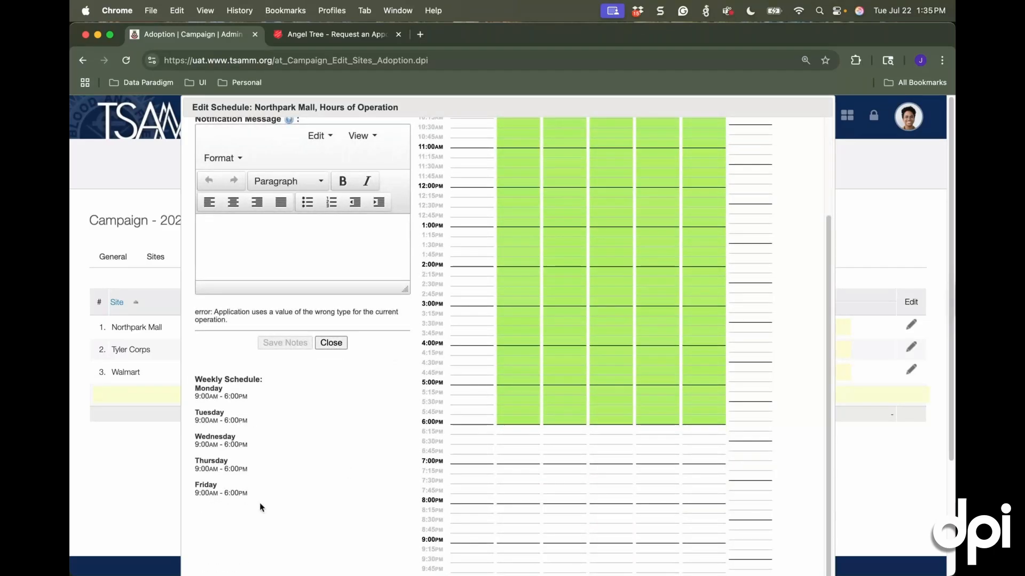
scroll(260, 503, "up", 5)
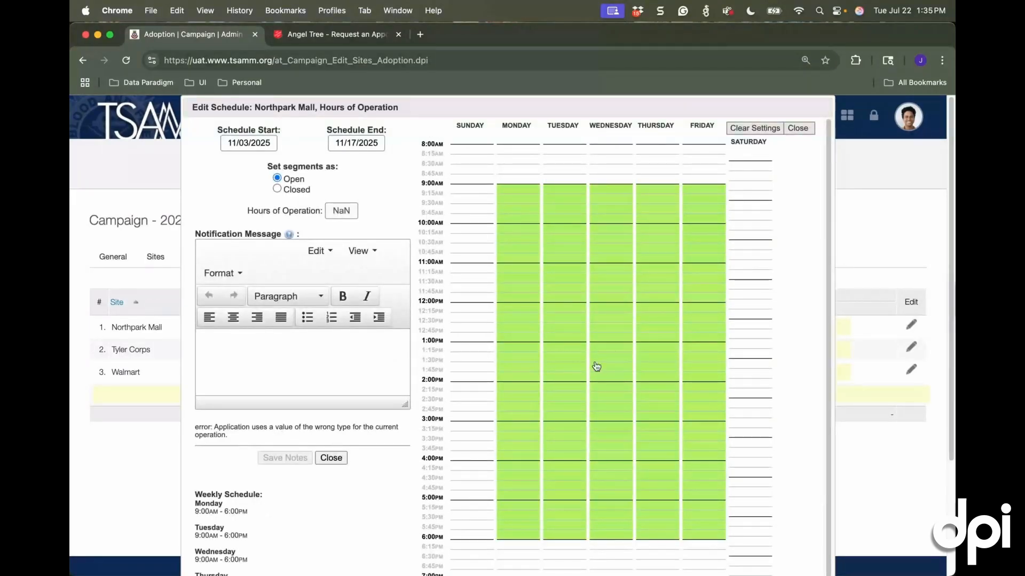
Mark 12:00 PM to 1:00 PM as closed Monday through Friday for Northpark Mall, and close the schedule
left_click(277, 189)
mouse_move(526, 316)
left_mouse_down()
mouse_move(528, 333)
mouse_move(571, 338)
left_mouse_up()
mouse_move(618, 308)
left_mouse_down()
mouse_move(621, 336)
mouse_move(661, 337)
left_mouse_up()
left_click_drag(700, 308, 704, 343)
scroll(419, 375, "down", 3)
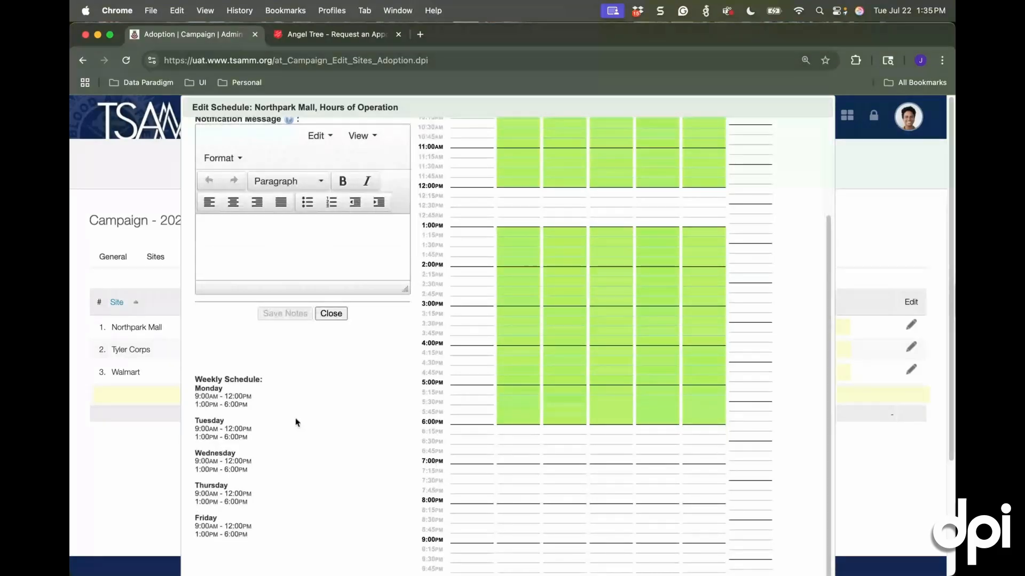
scroll(330, 317, "up", 1)
left_click(331, 316)
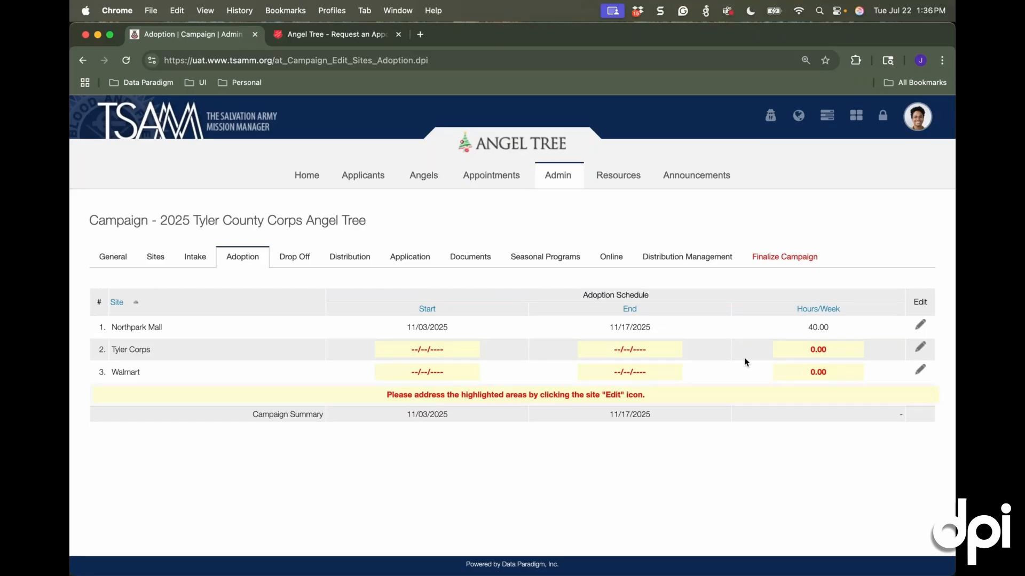
Compare the campaign's adoption and drop-off schedules, and view the drop-off hours editor for Christmas Warehouse without changing it
left_click(282, 258)
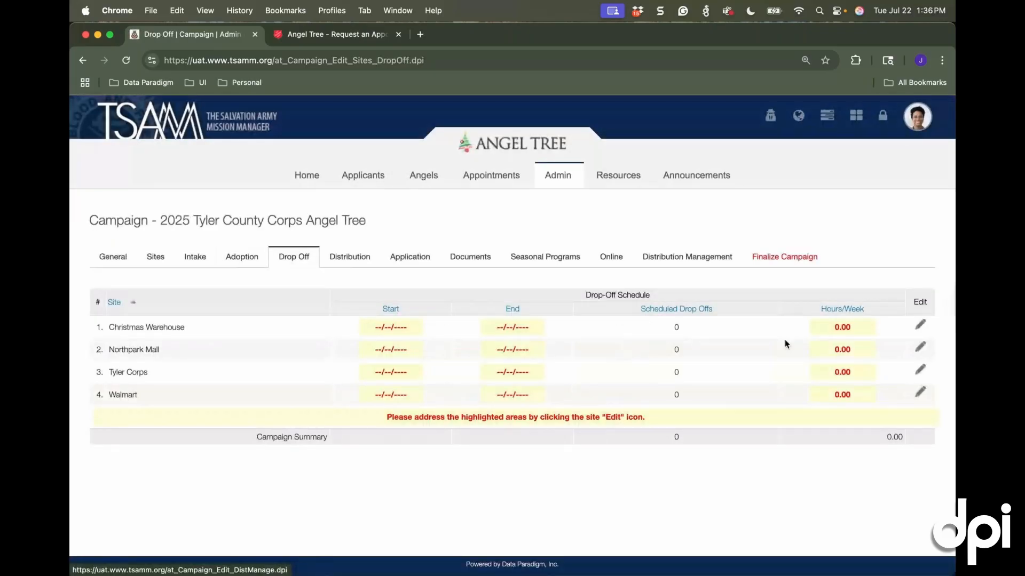
left_click(242, 258)
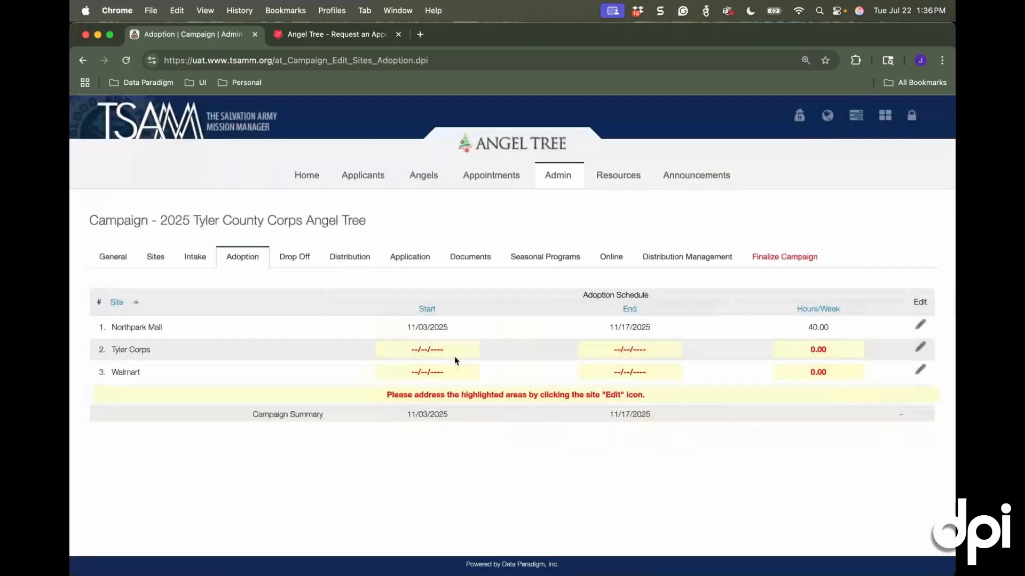
left_click(312, 258)
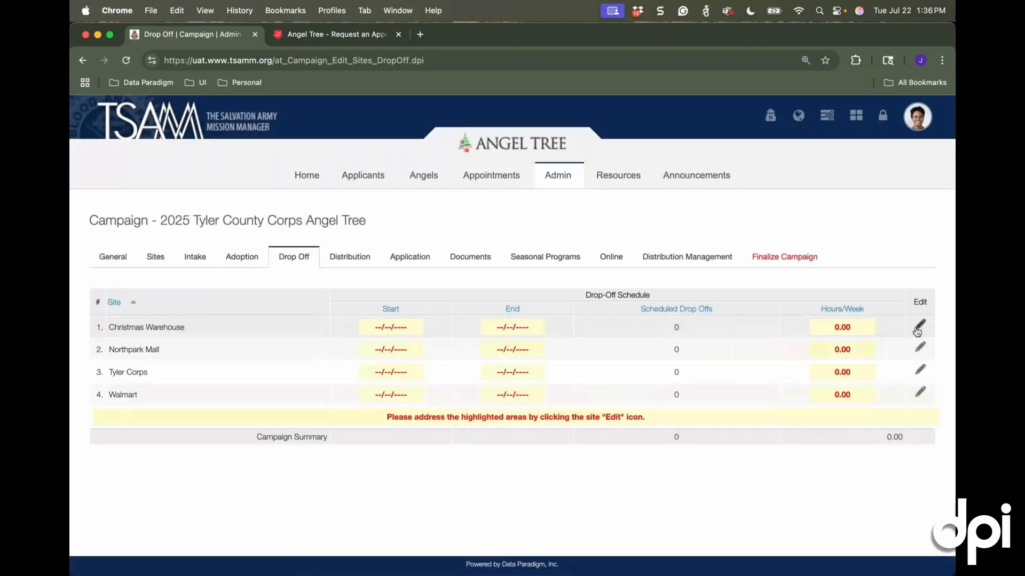
left_click(919, 326)
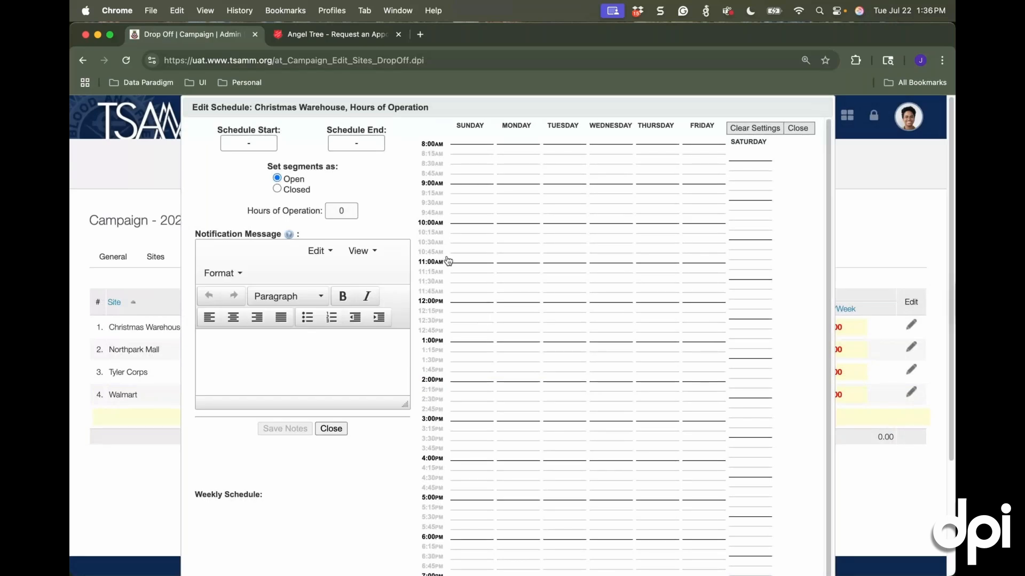
left_click(276, 148)
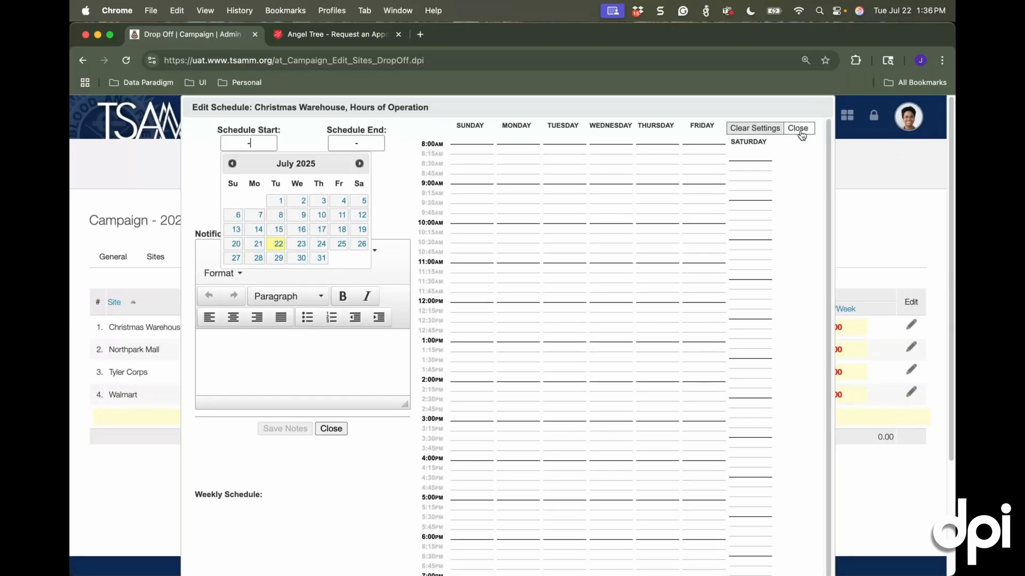
left_click(799, 130)
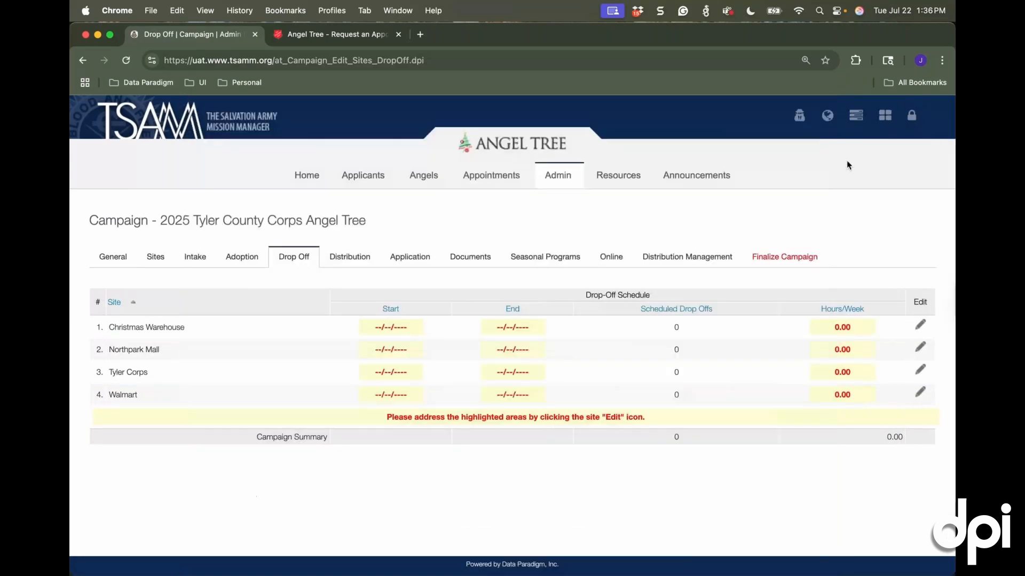
Open the distribution schedule for Christmas Warehouse and set its special care code range from 3001 to 3100
left_click(350, 256)
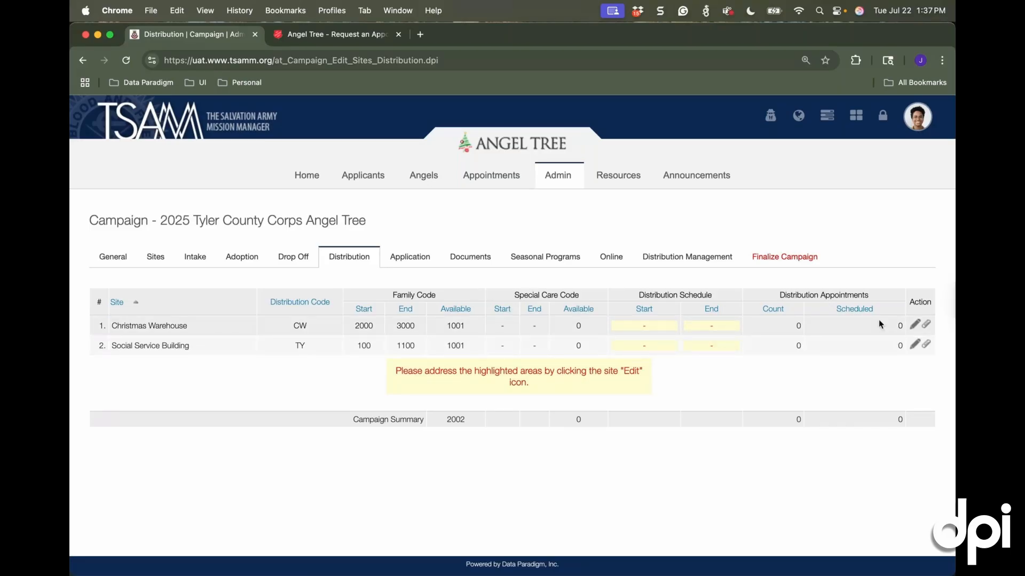
left_click(910, 325)
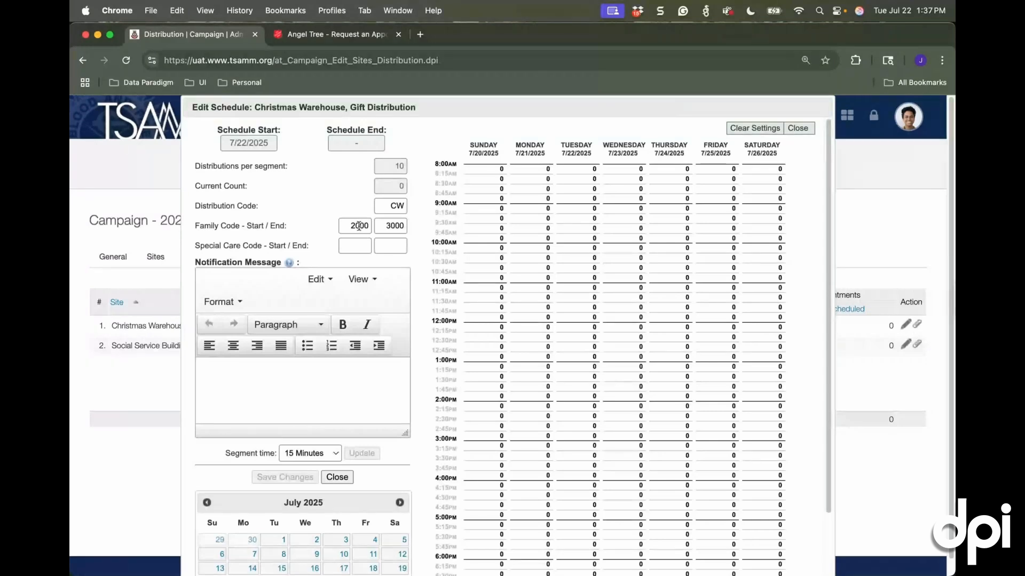
scroll(331, 223, "down", 2)
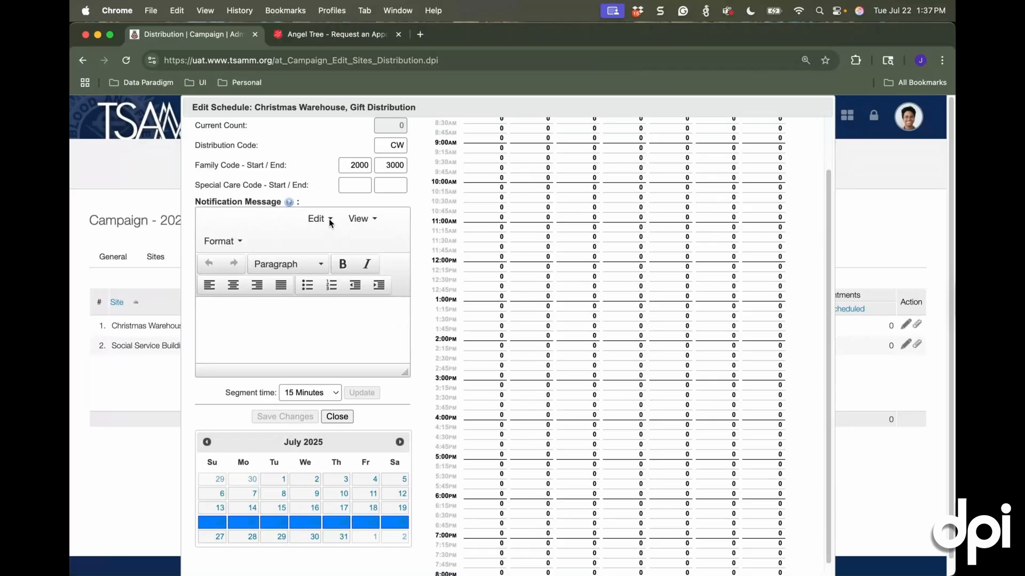
scroll(330, 223, "up", 1)
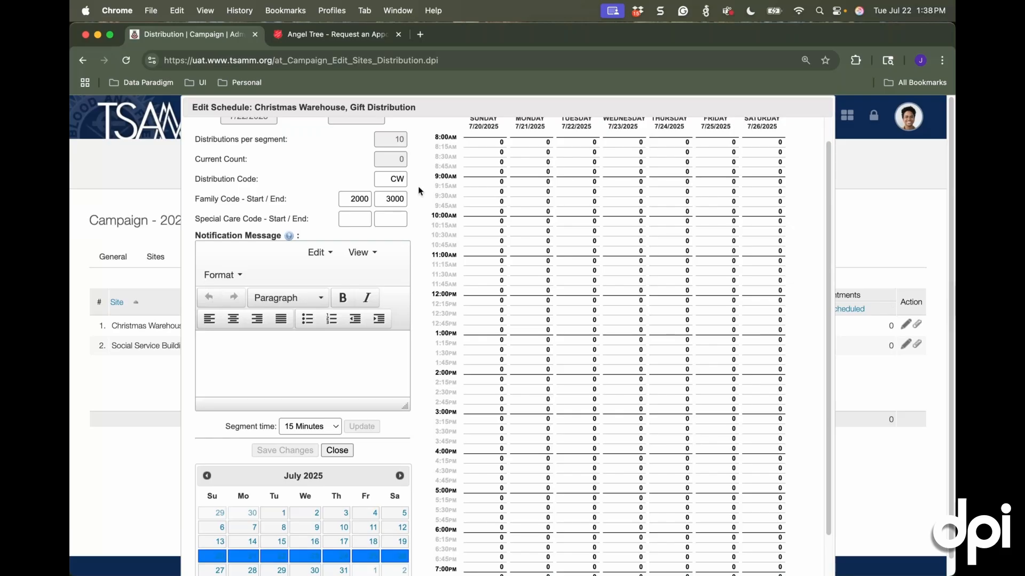
double_click(381, 183)
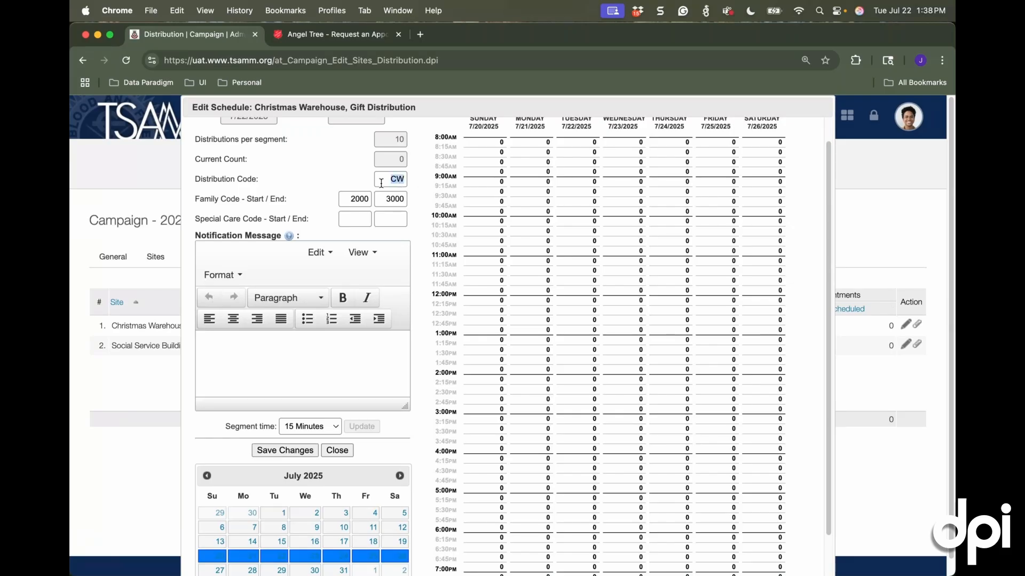
left_click(379, 182)
left_click(357, 218)
type("3001")
key("Tab")
type("3100")
Schedule Christmas Warehouse distributions from 9:00 AM to 1:00 PM on 12/15/2025 through 12/17/2025, then save and close the schedule
scroll(404, 419, "down", 3)
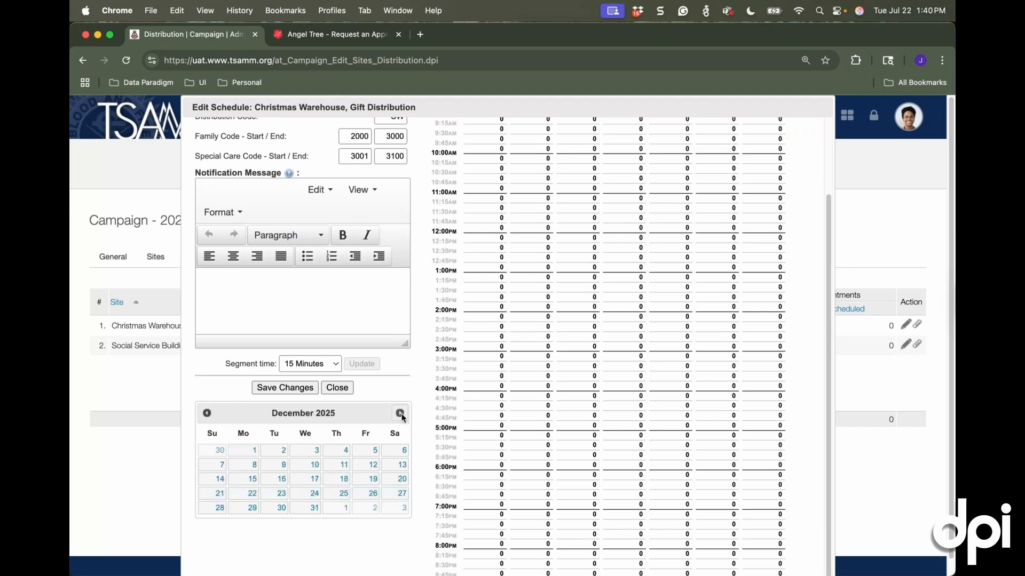
scroll(401, 414, "up", 3)
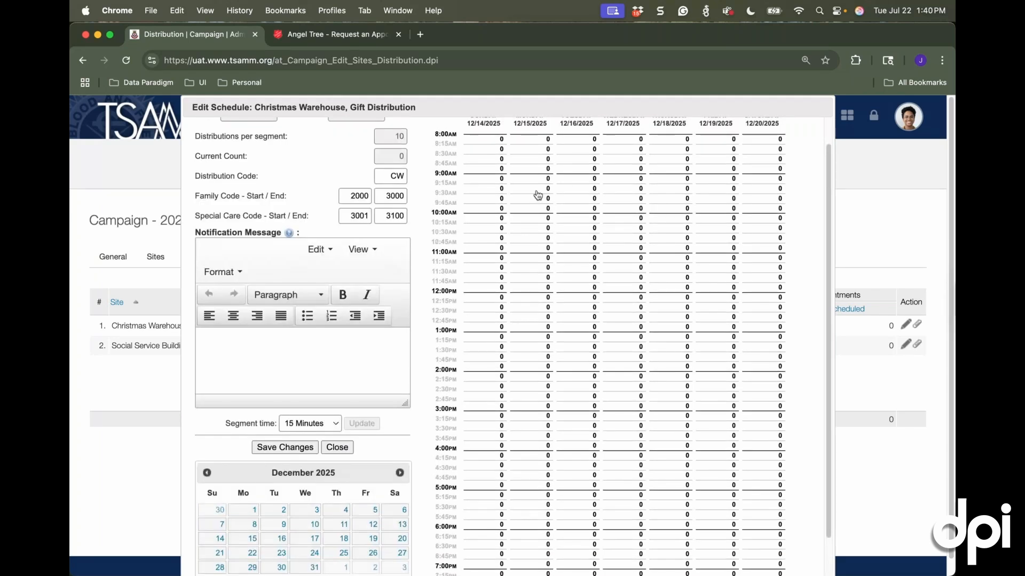
left_click_drag(533, 178, 540, 329)
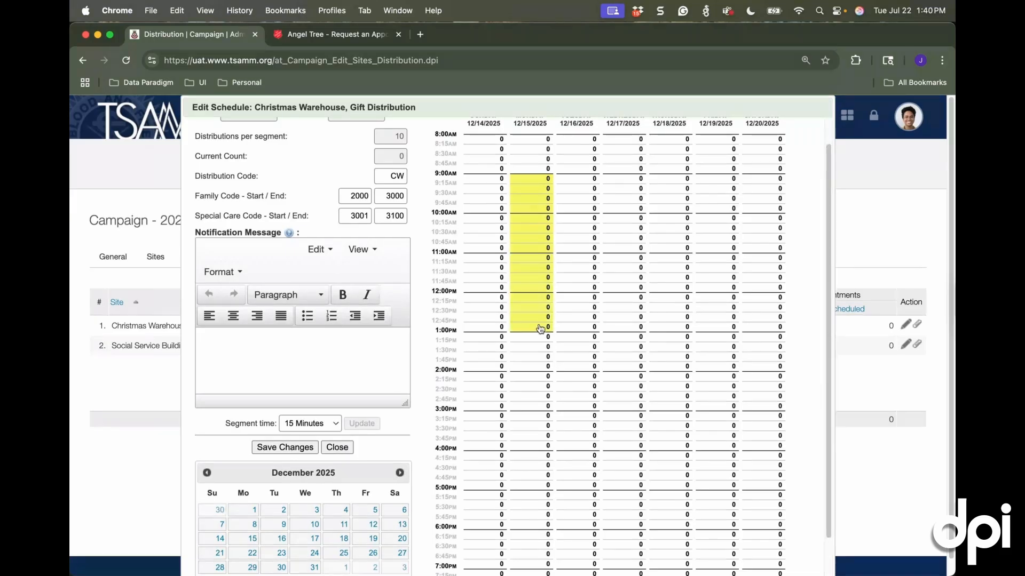
left_click_drag(578, 178, 579, 327)
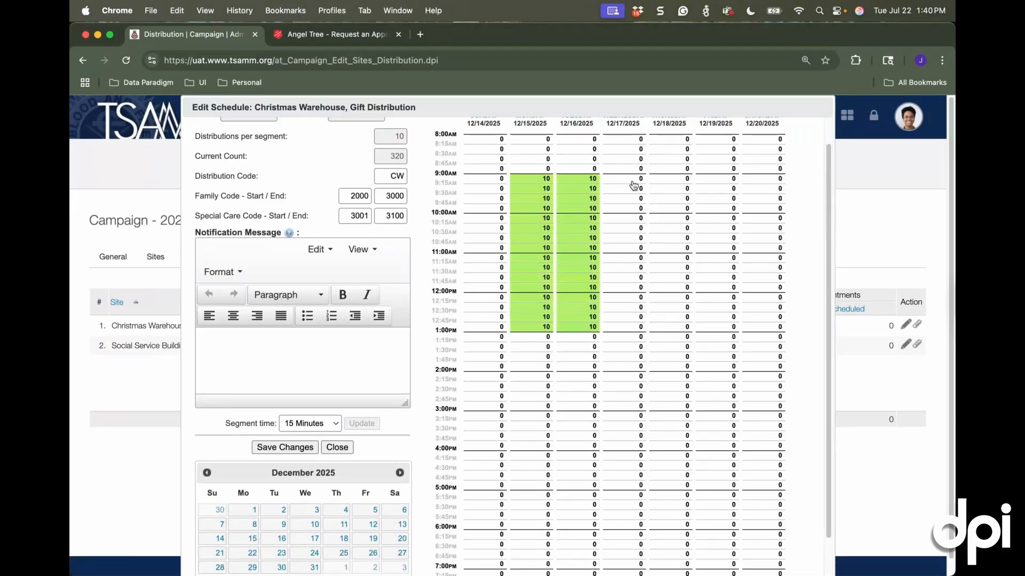
left_click_drag(634, 181, 635, 326)
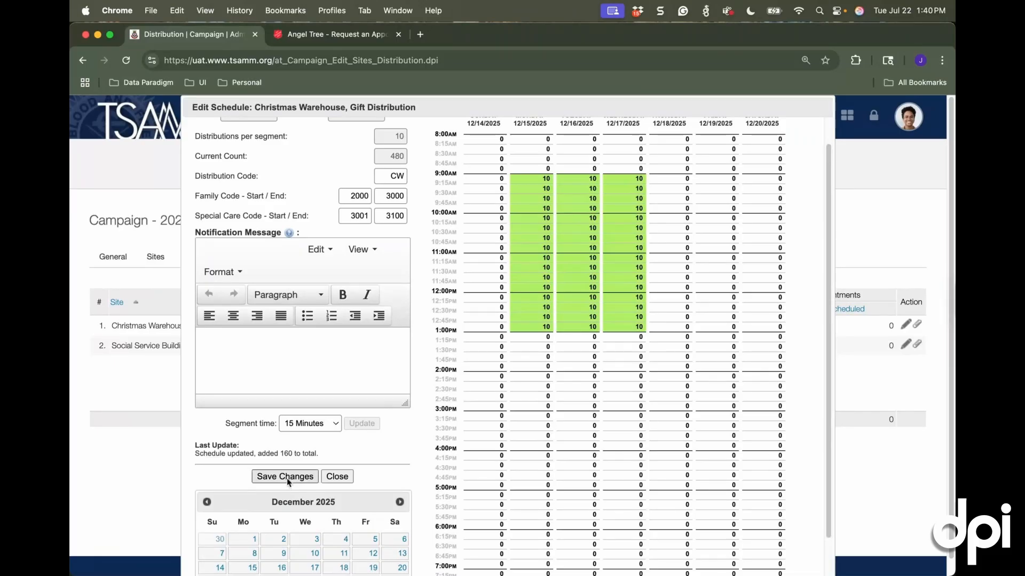
left_click(287, 476)
left_click(336, 476)
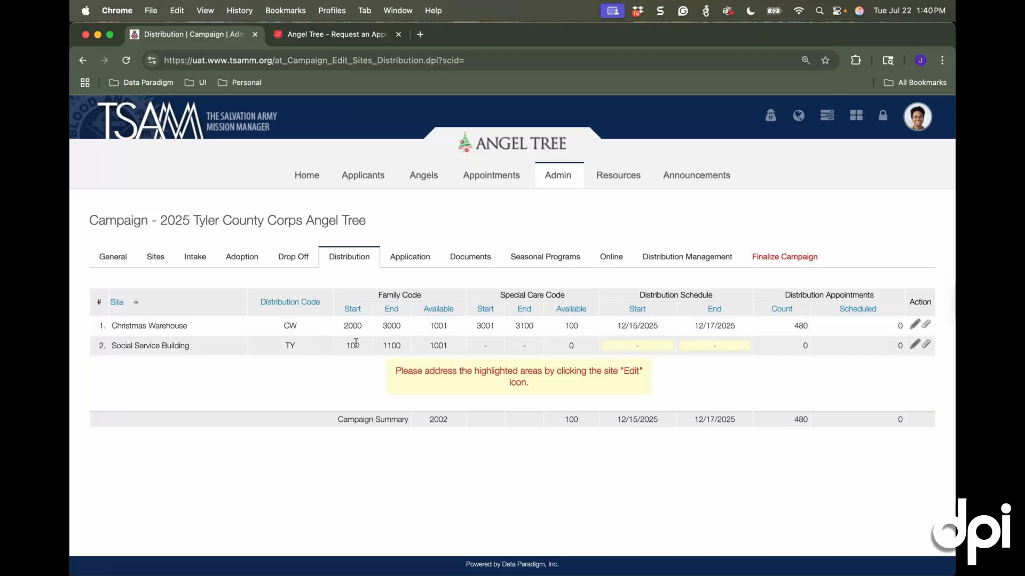
Clear the distribution code and the family code start and end in Social Service Building's distribution schedule
left_click(161, 263)
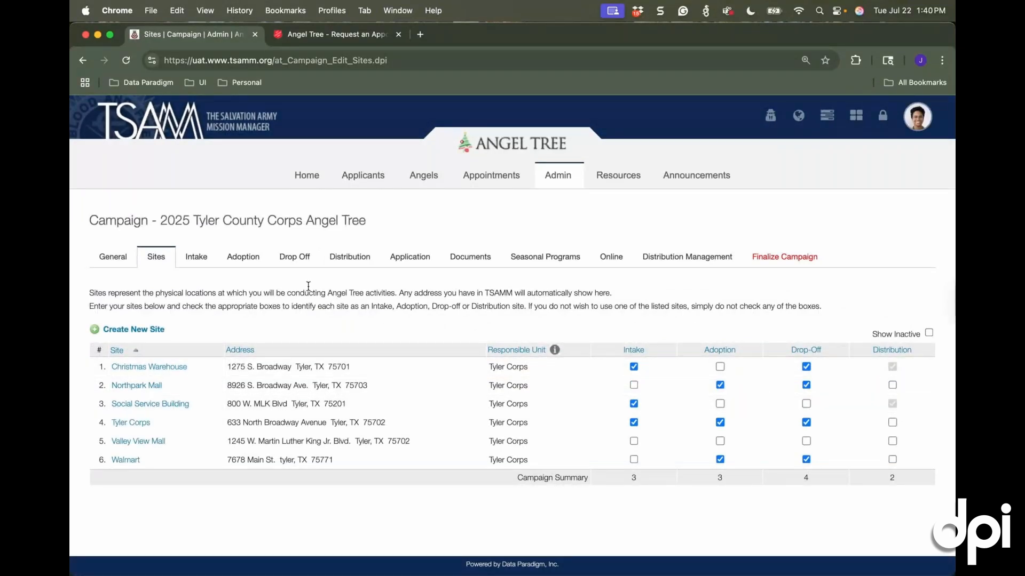
left_click(349, 257)
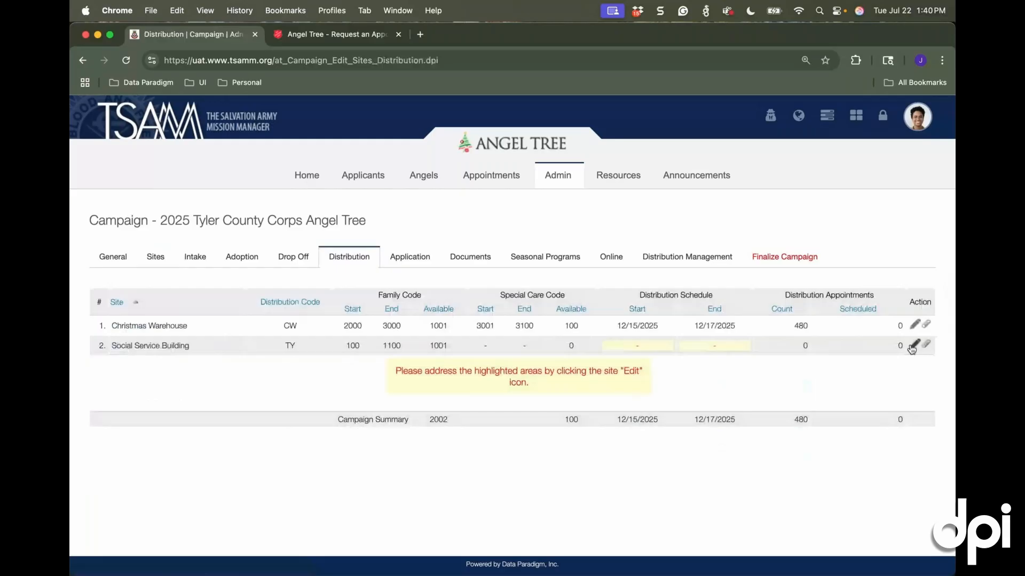
left_click(913, 345)
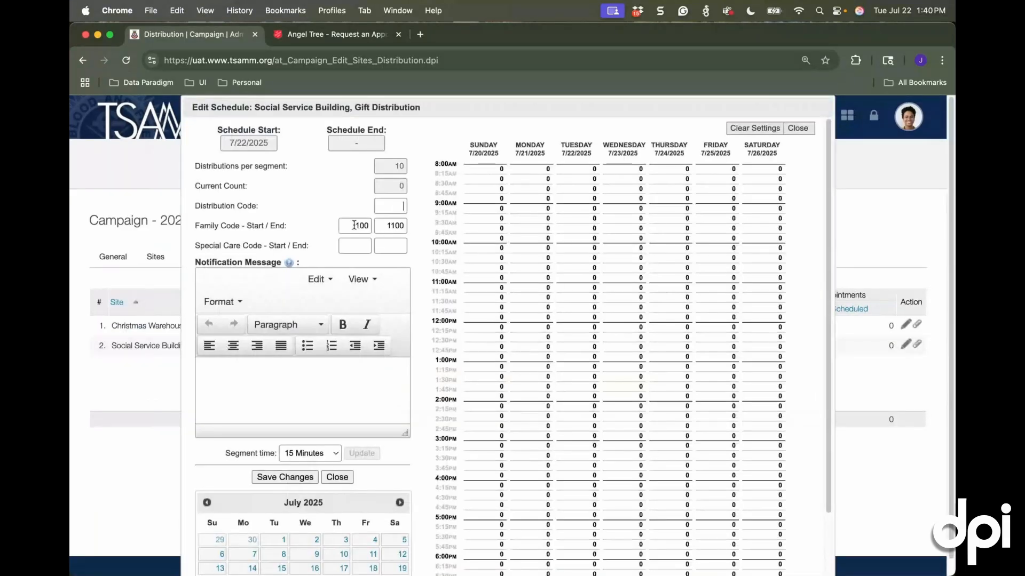
double_click(354, 225)
key("BackSpace")
double_click(406, 225)
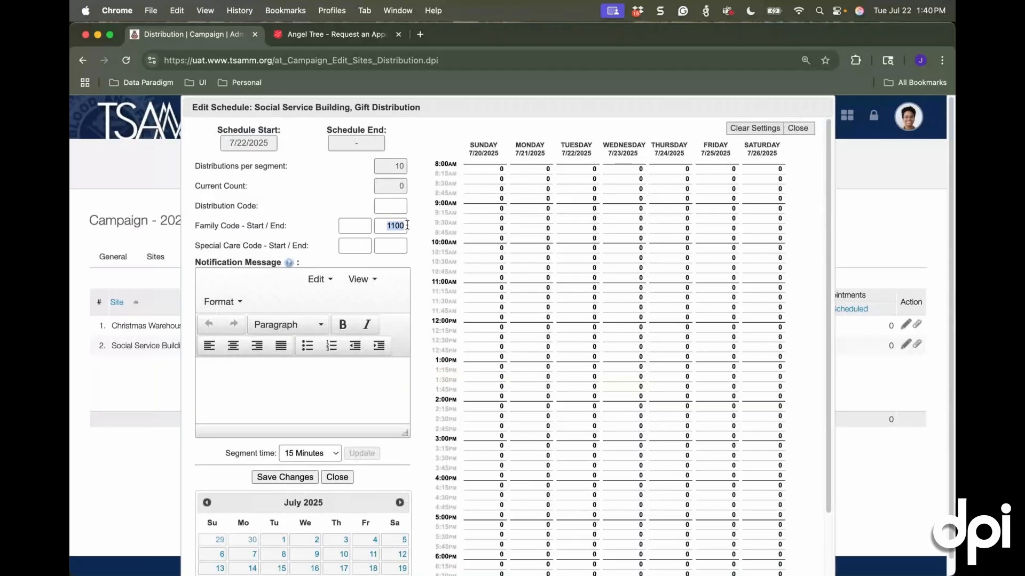
key("BackSpace")
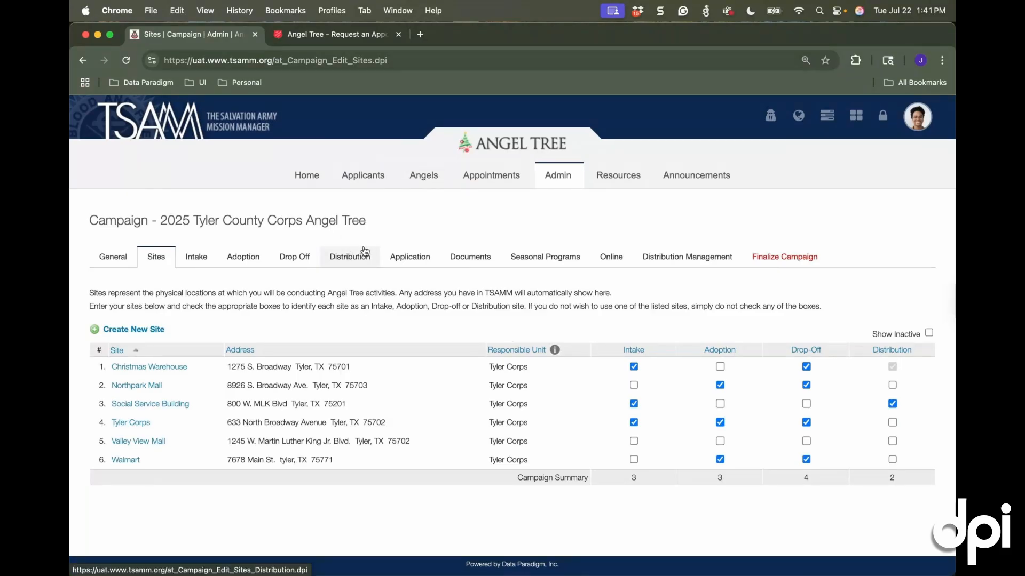
Open the campaign's application settings for the Family Applicant Intake form
left_click(416, 264)
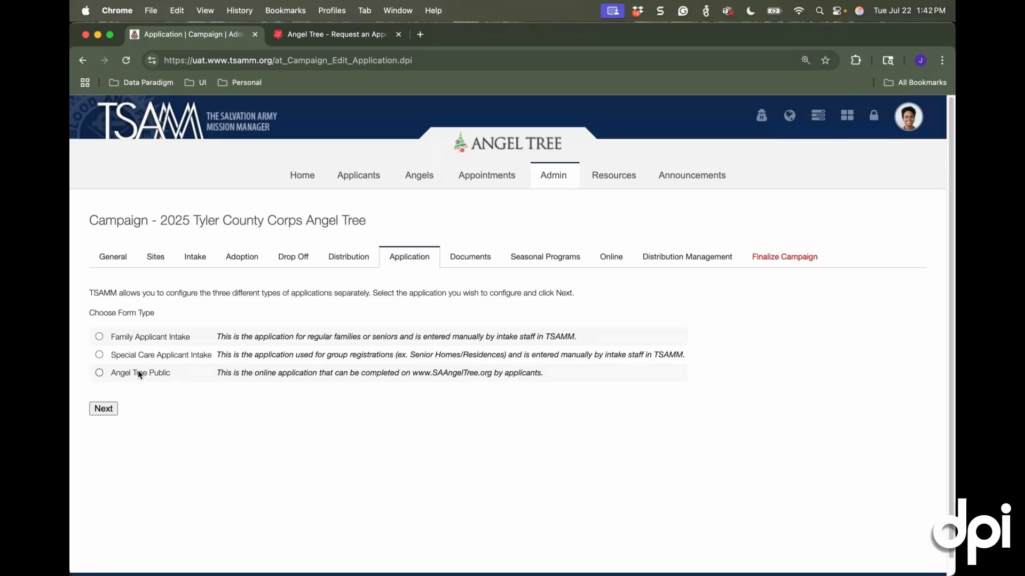
left_click(99, 337)
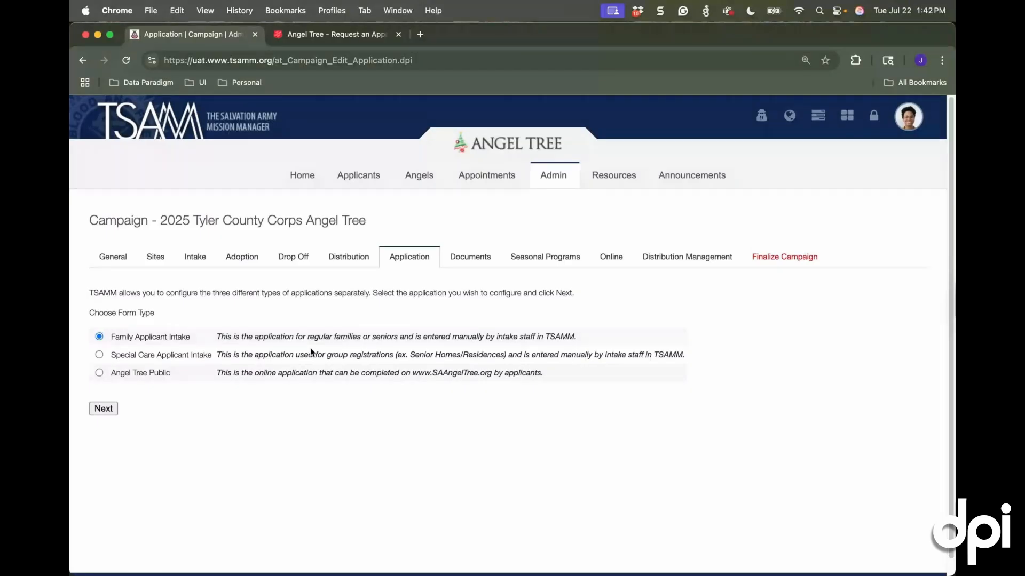
left_click(110, 409)
left_click(110, 410)
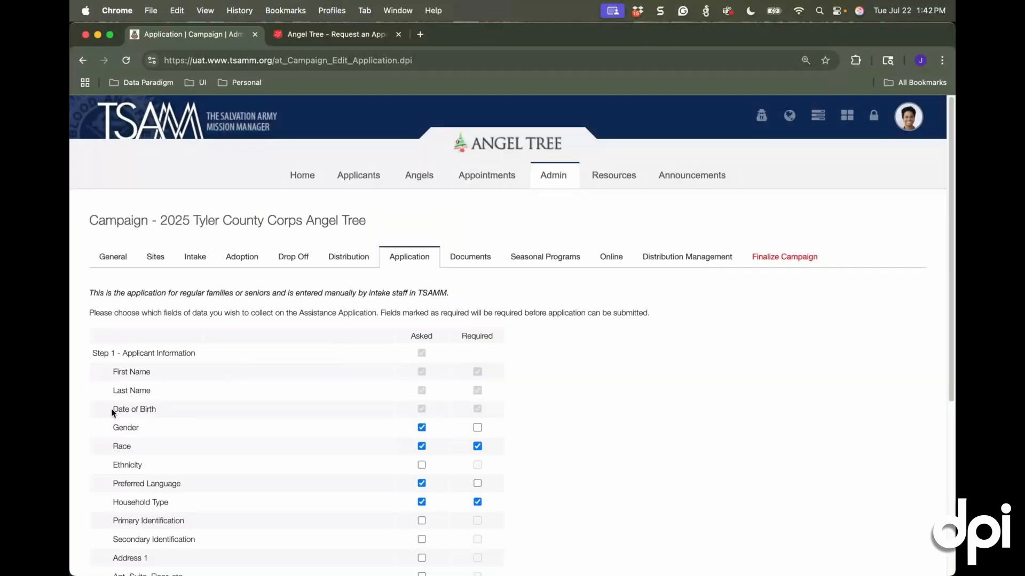
In the applicant information, make Address 1 asked and required, make Apt, Suite, Floor, etc. asked but optional, and continue to household members
scroll(160, 414, "down", 3)
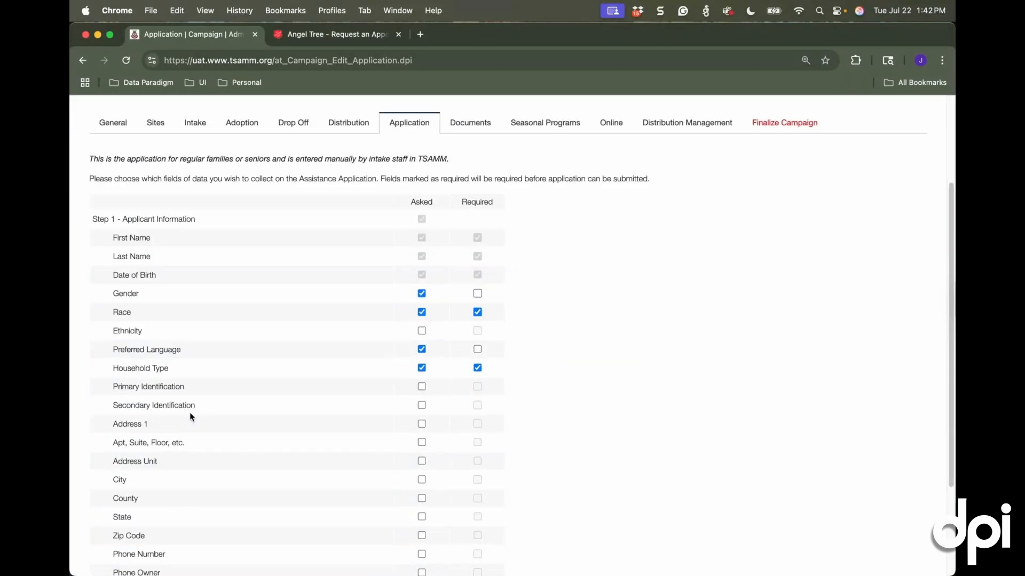
scroll(222, 380, "down", 2)
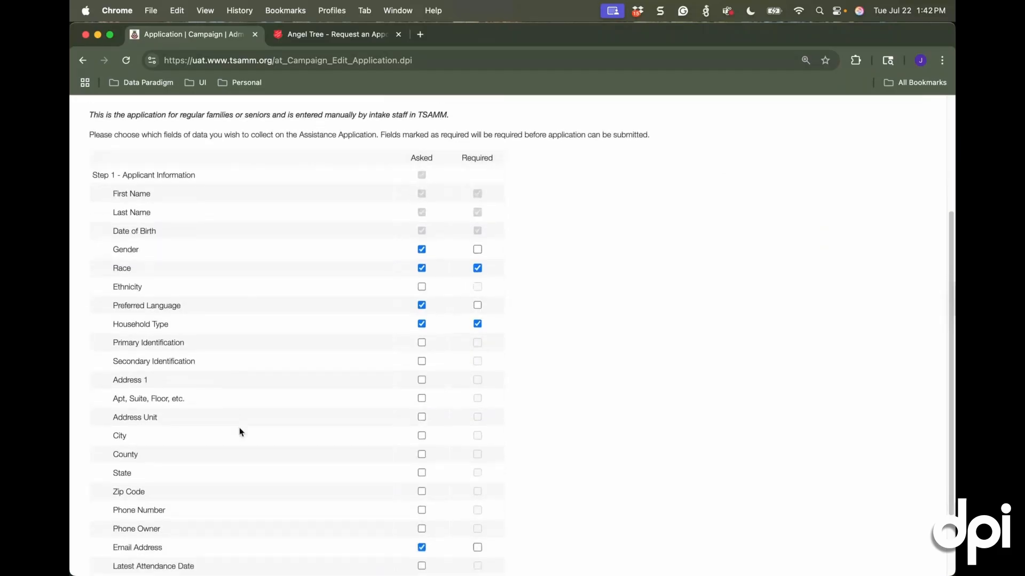
scroll(240, 429, "down", 2)
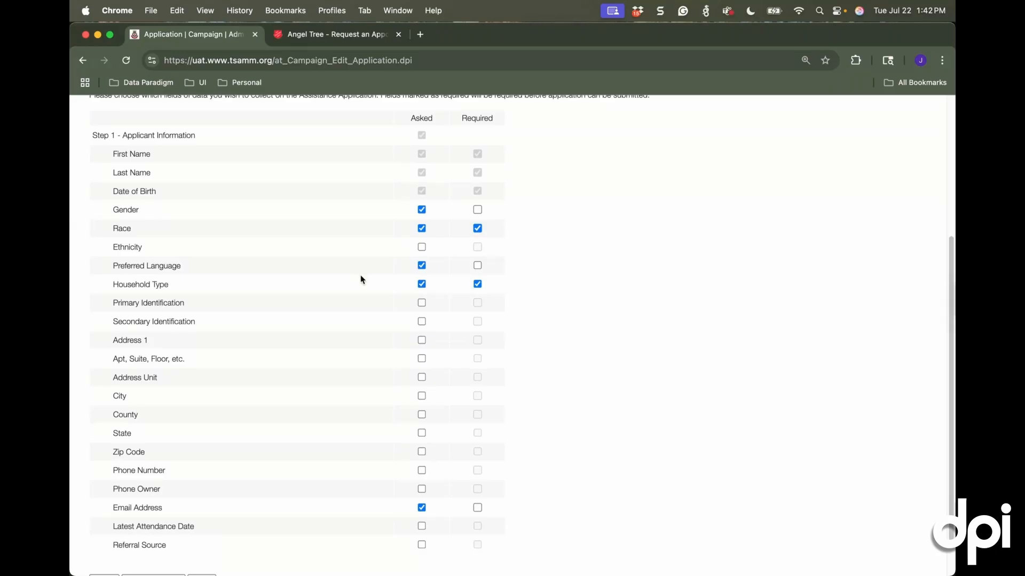
left_click(421, 341)
left_click(478, 340)
left_click(422, 359)
left_click(477, 359)
left_click(477, 359)
scroll(203, 330, "up", 5)
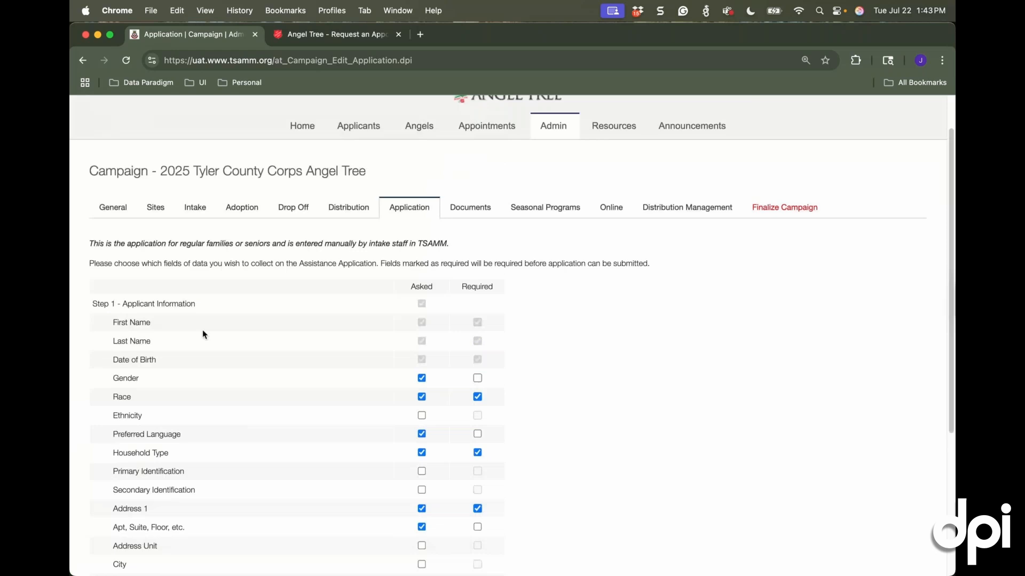
scroll(203, 334, "up", 2)
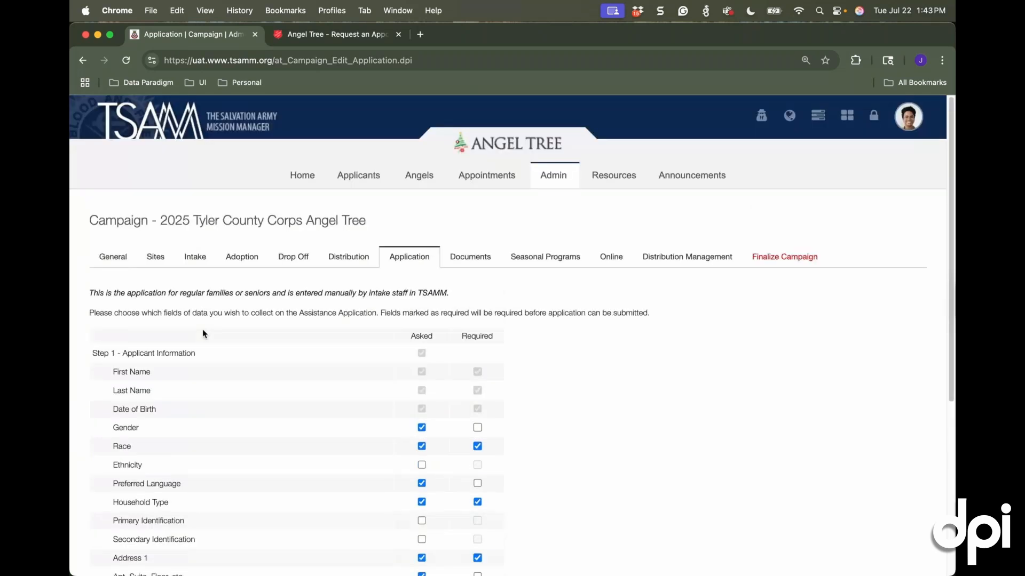
scroll(203, 334, "down", 10)
left_click(206, 530)
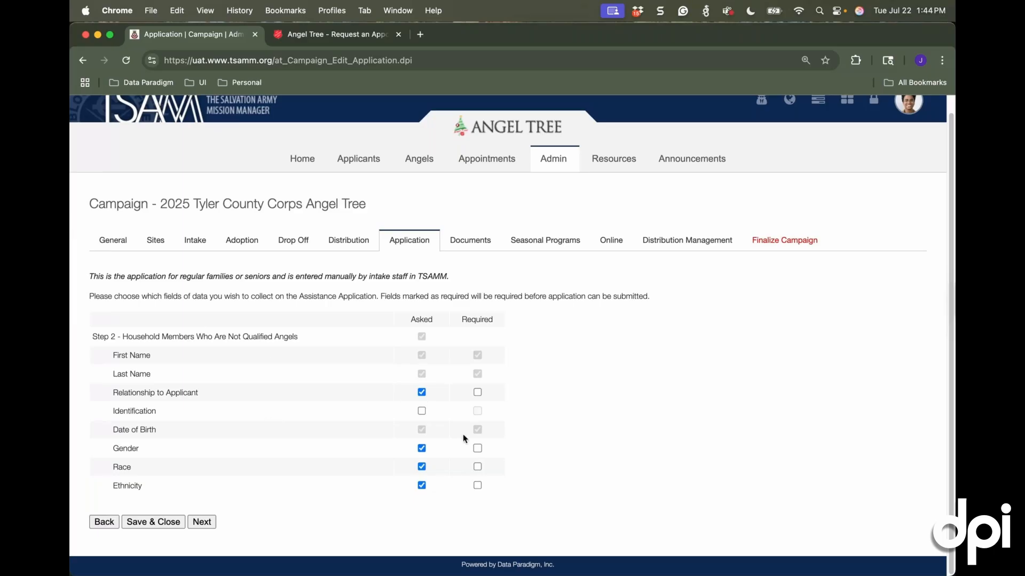
Keep the household member fields as they are, mark Need and Wish as asked in the angel information, and continue to the budget worksheet
left_click(207, 527)
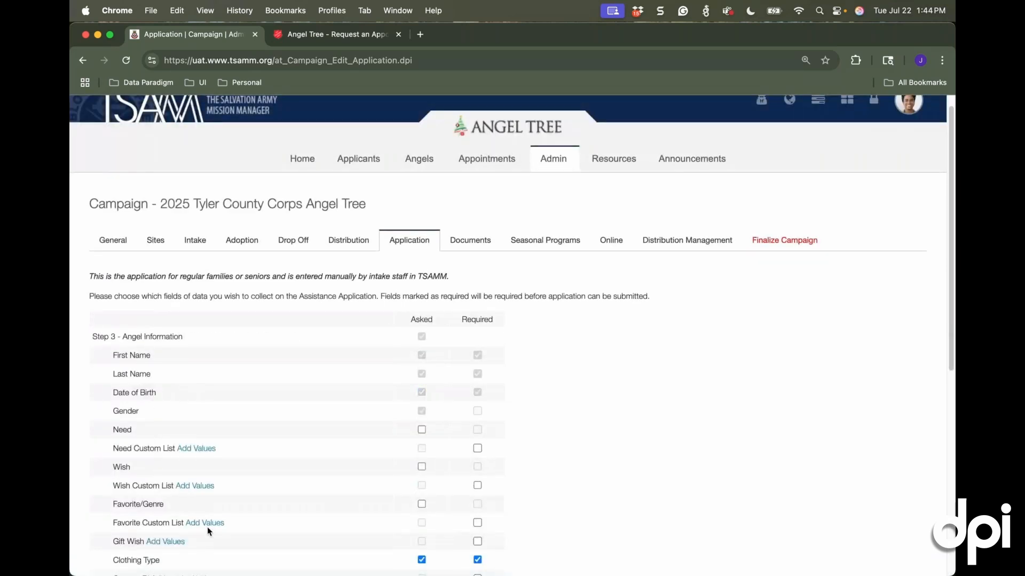
scroll(270, 486, "down", 3)
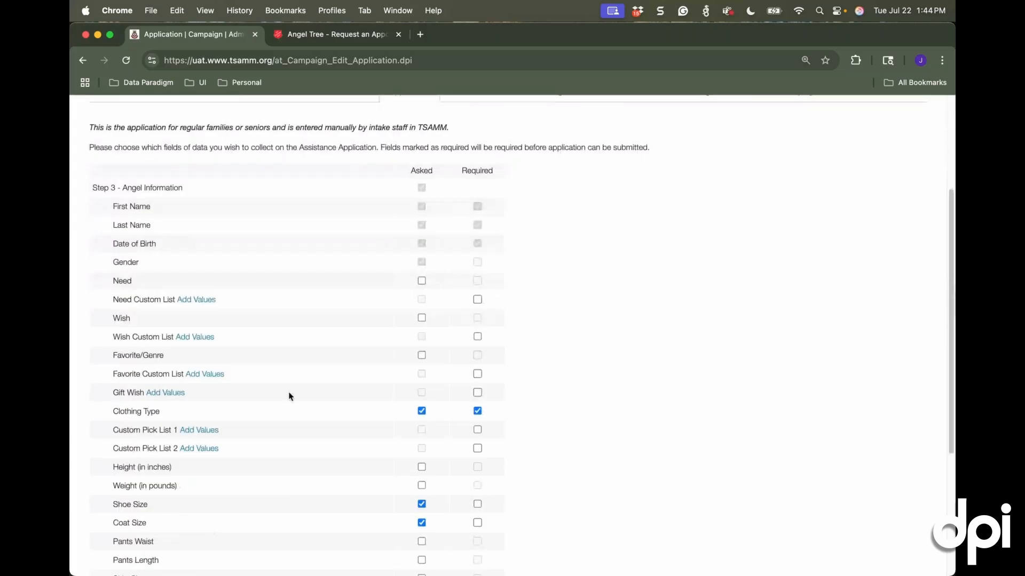
scroll(290, 396, "up", 1)
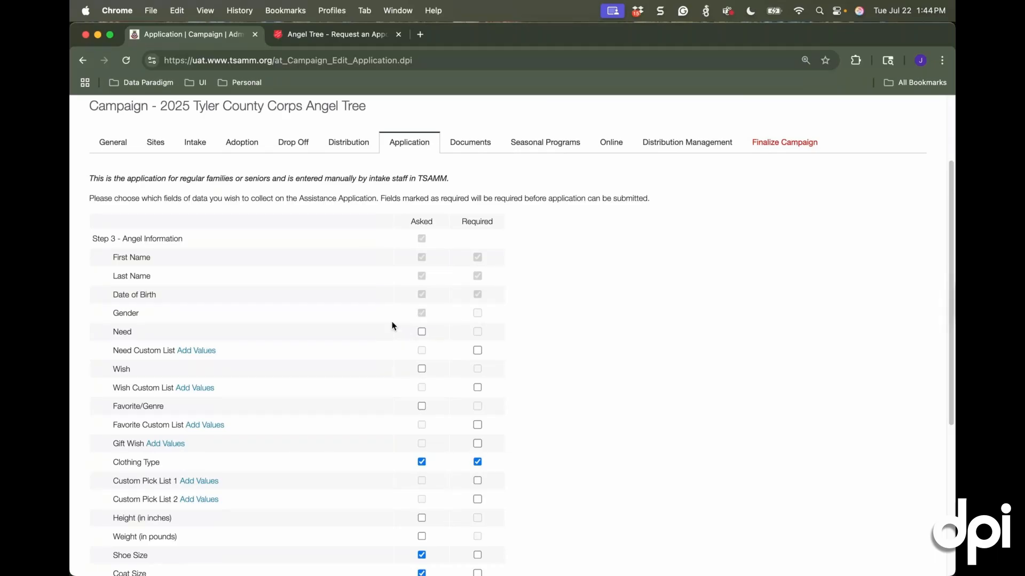
left_click(422, 331)
left_click(421, 368)
scroll(330, 424, "down", 5)
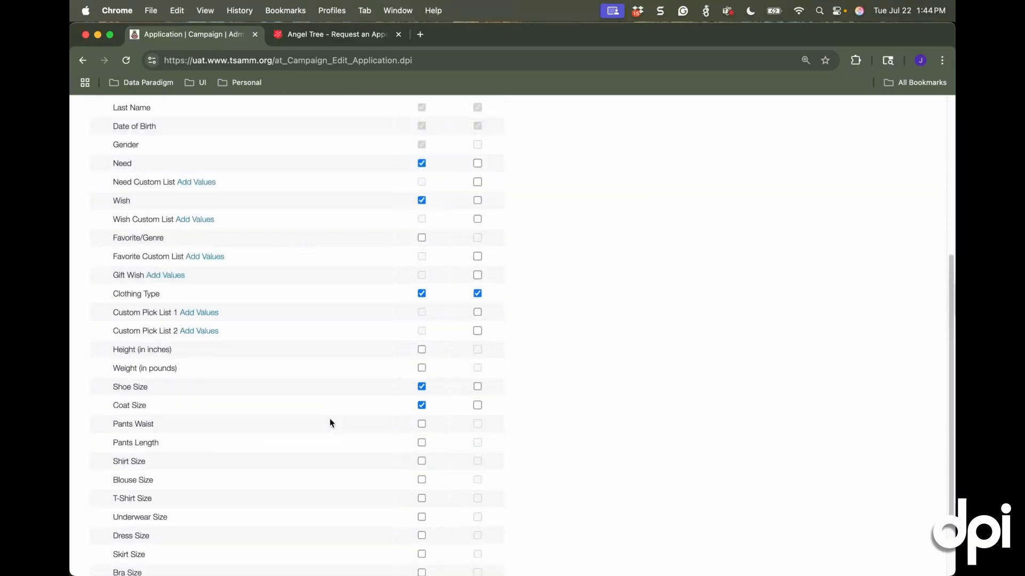
scroll(329, 424, "down", 3)
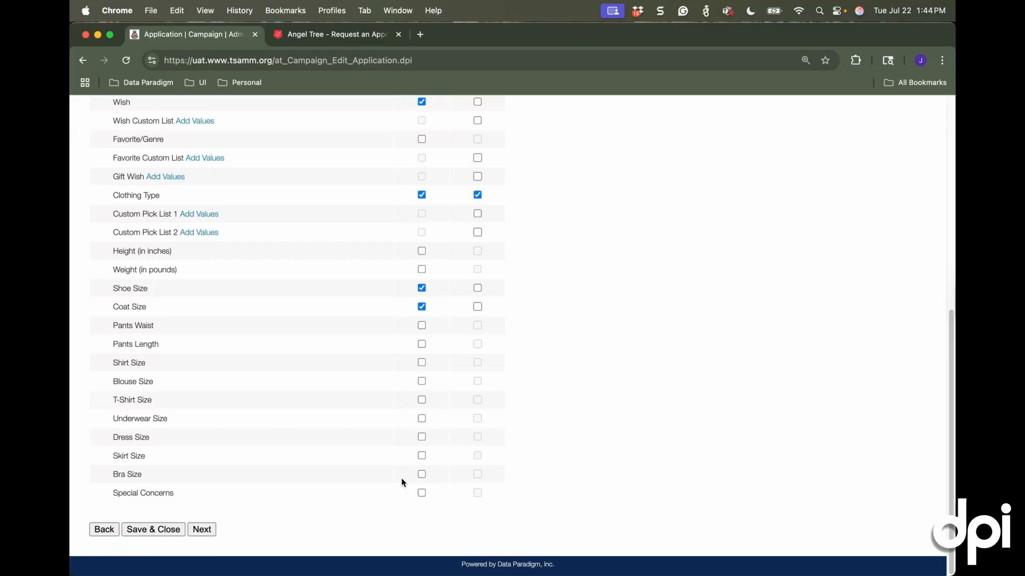
left_click(204, 529)
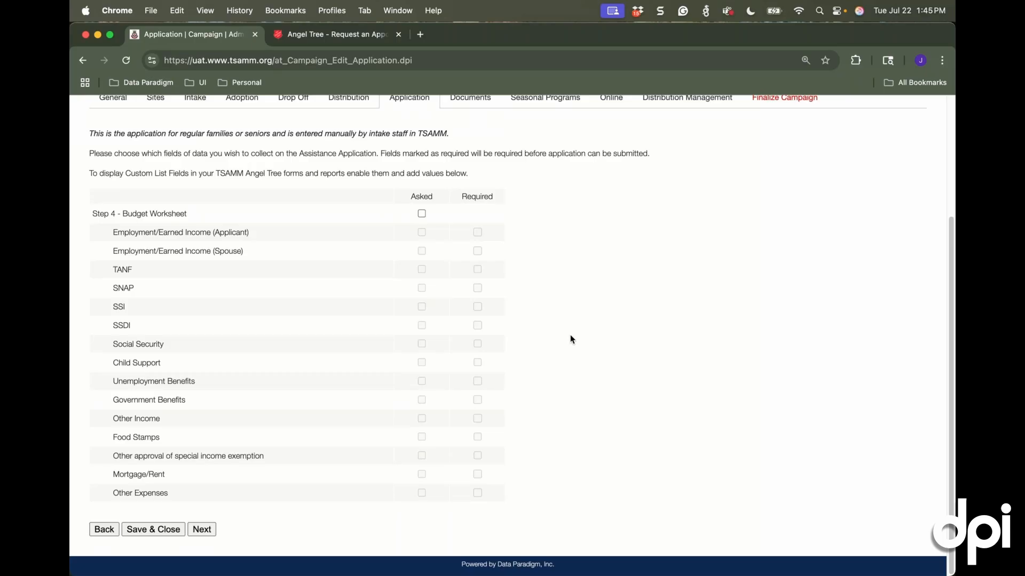
Leave the Budget Worksheet unasked, switch off Supporting Documents/Files, and save and close the family intake form
left_click(422, 214)
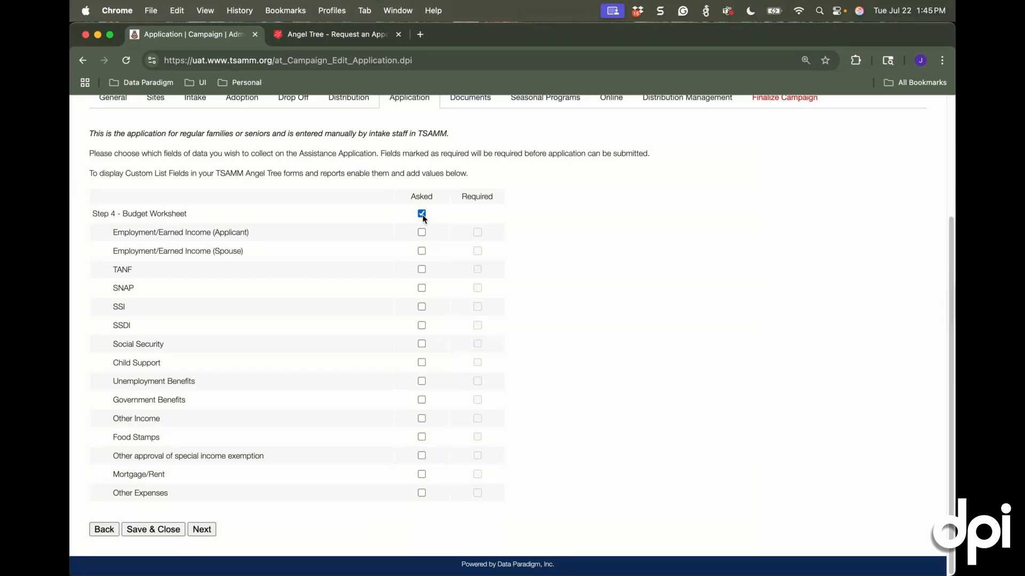
left_click(421, 214)
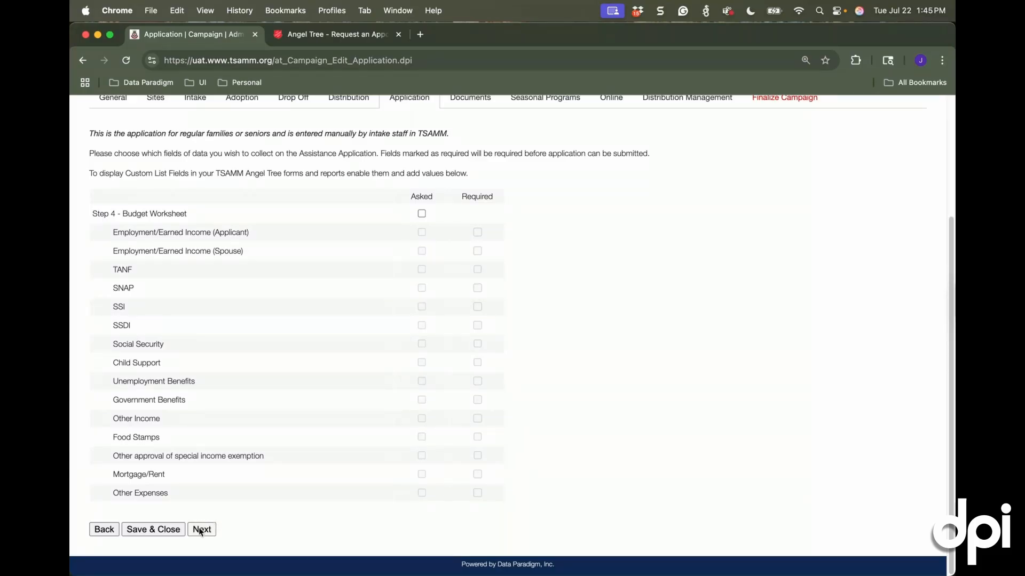
left_click(202, 529)
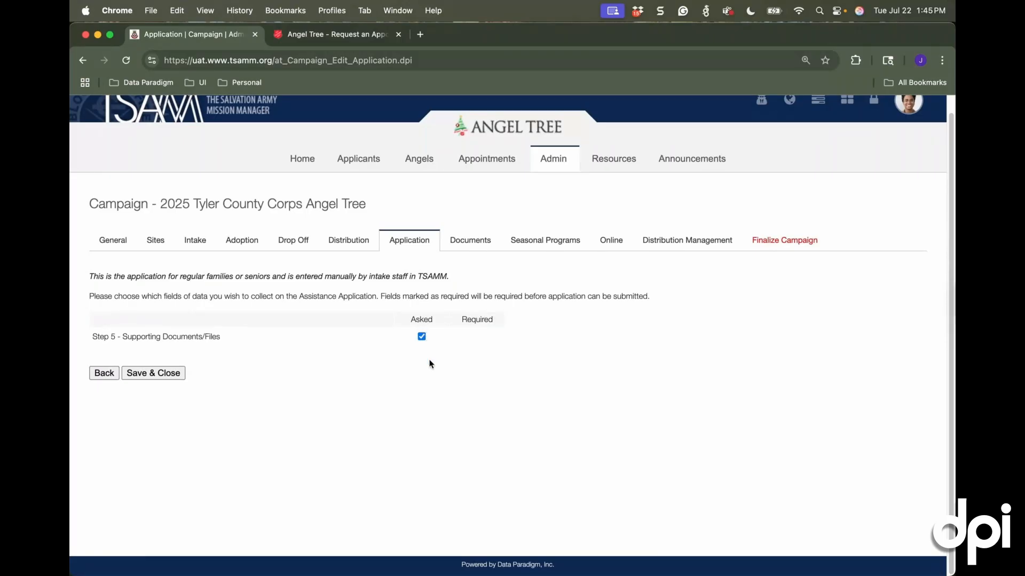
left_click(422, 336)
left_click(170, 373)
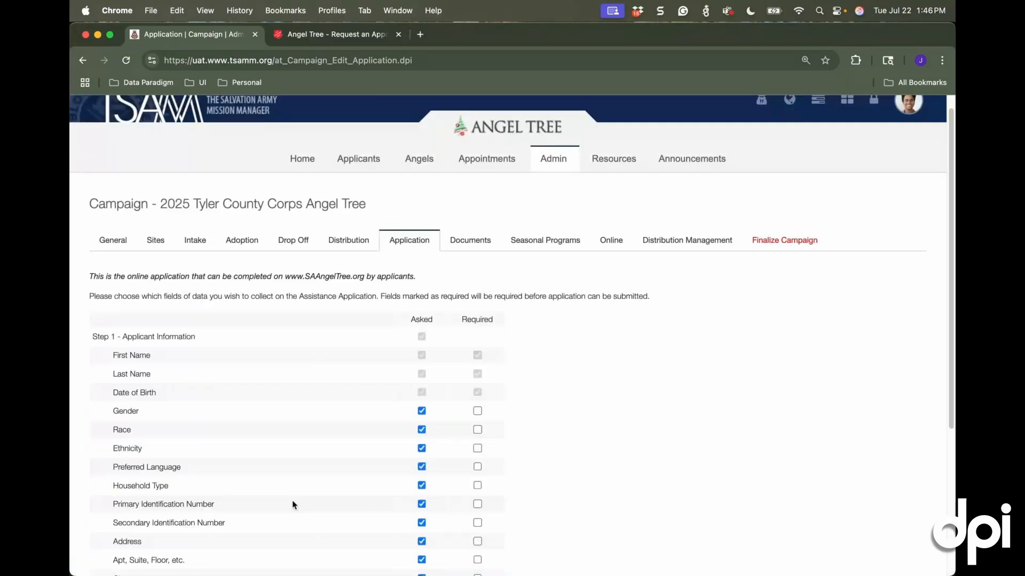
Keep the public application's applicant information and household member fields as they are and continue to the angel information
scroll(293, 501, "down", 5)
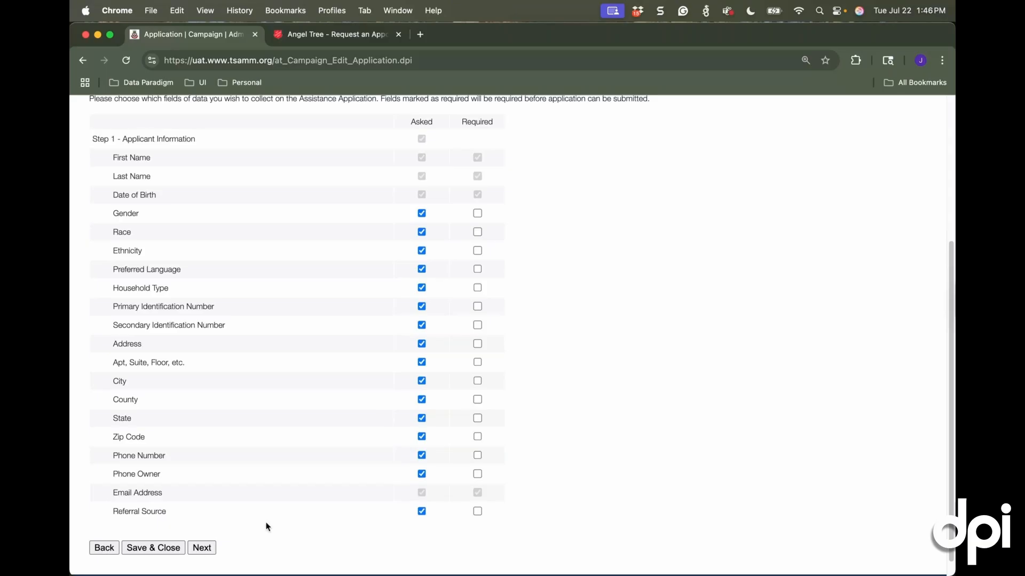
left_click(204, 548)
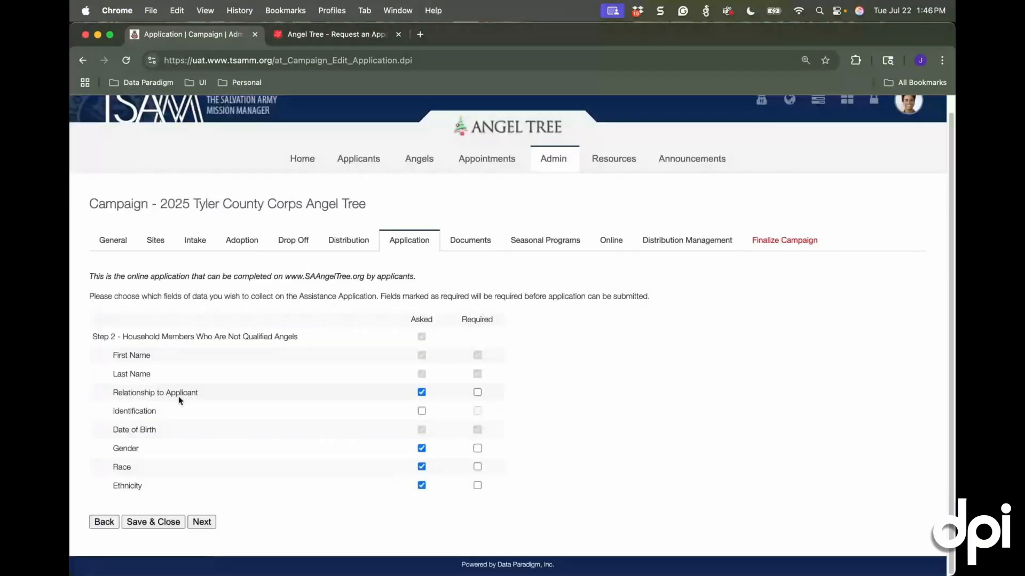
left_click(202, 522)
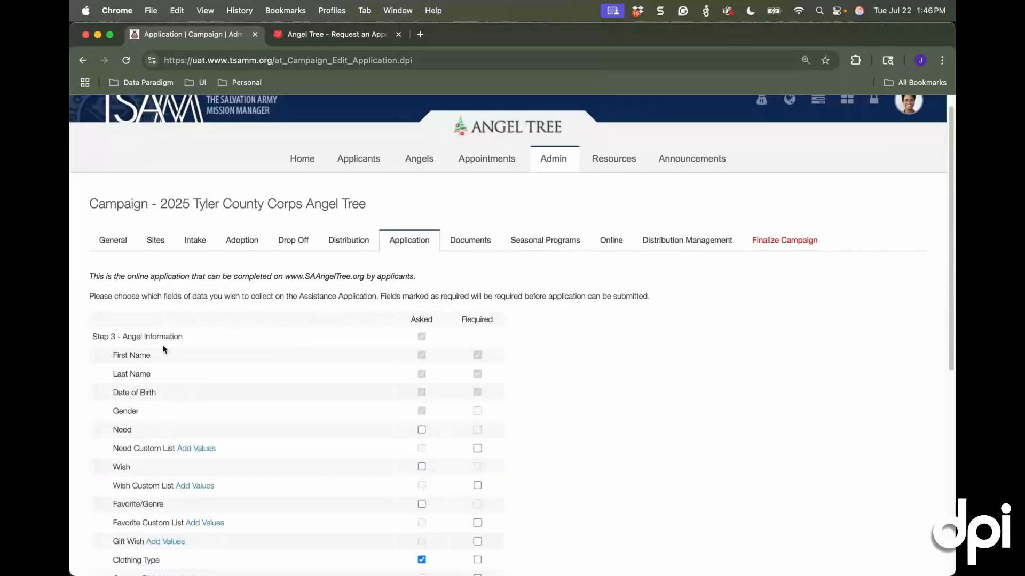
Enter Blanket as the first value of the Need custom list, limited to ages 0 to 12
scroll(129, 425, "down", 1)
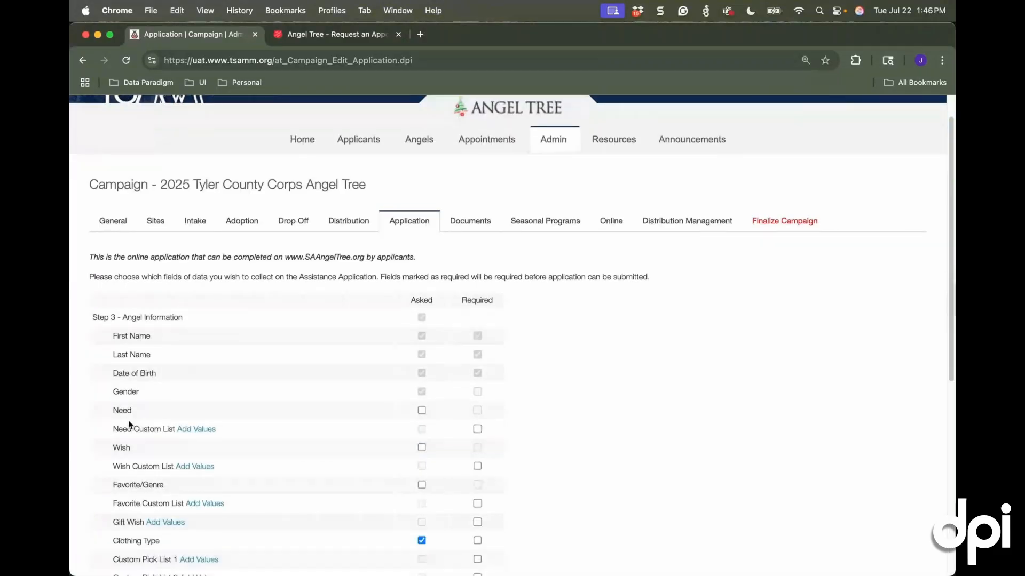
left_click(197, 430)
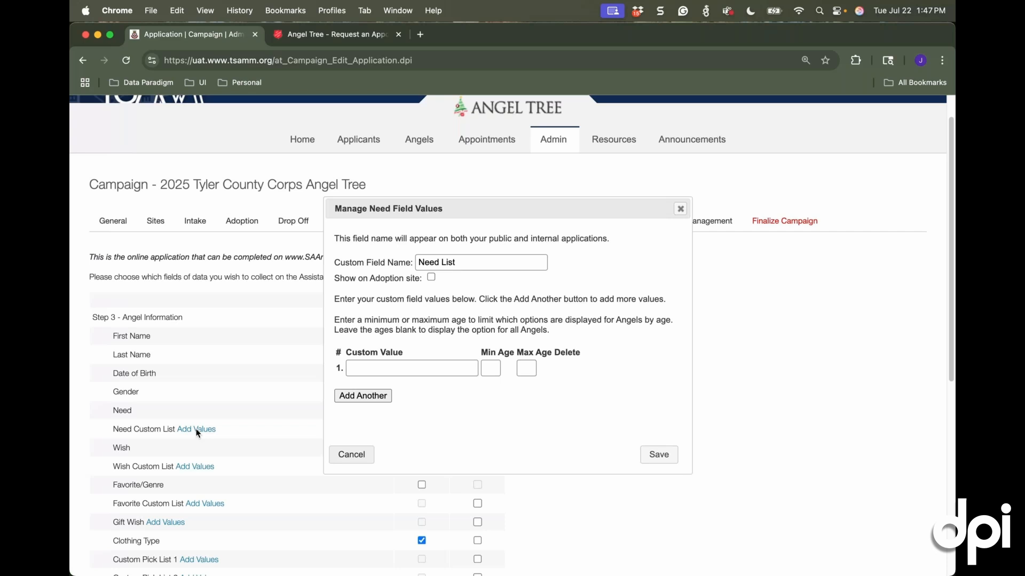
left_click(399, 370)
type("B")
type("l")
type("anket")
type("0")
key("Tab")
type("1")
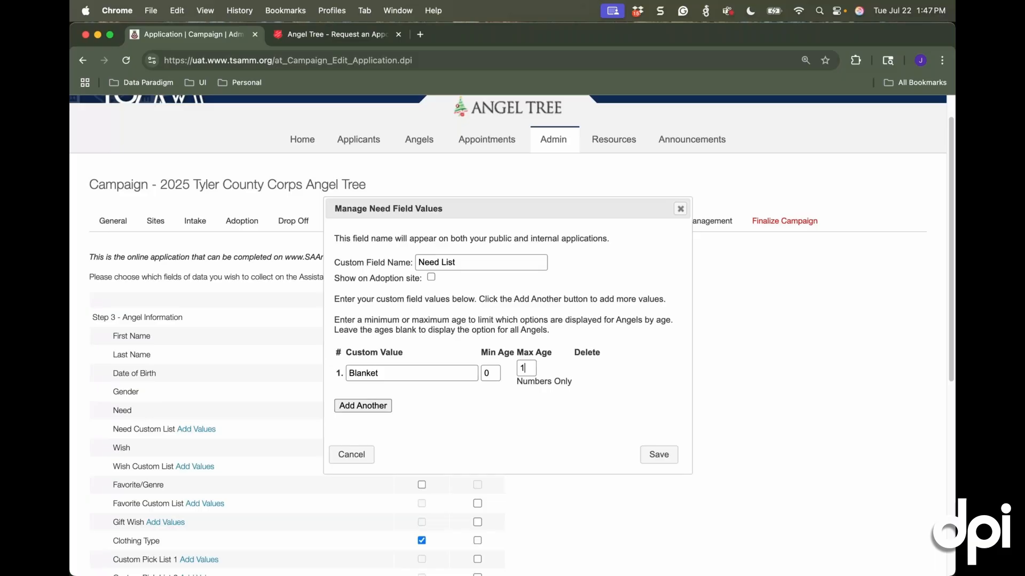
type("2")
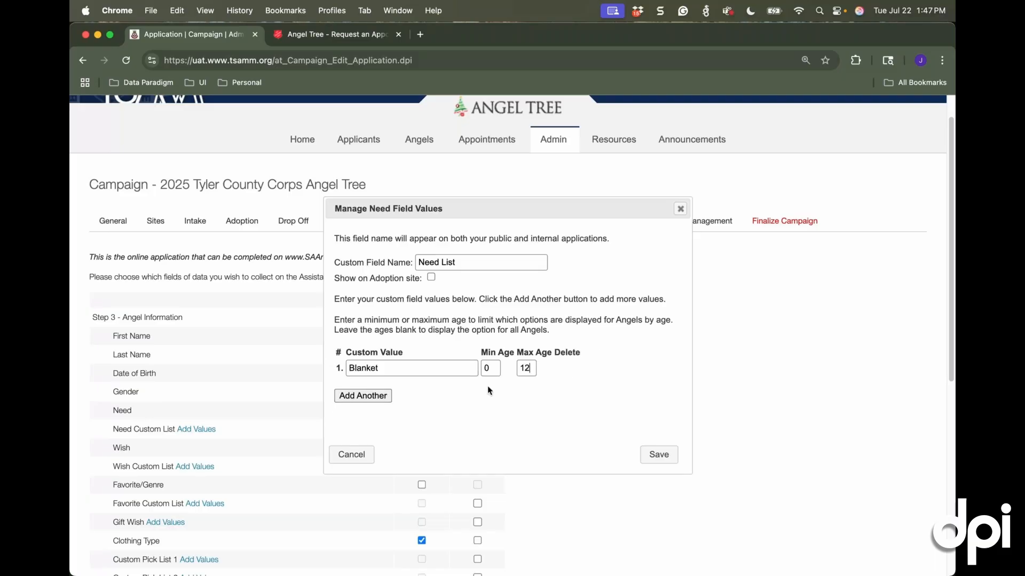
Add Crib as a second Need list value for ages 0 to 4, then discard the list entries
left_click(378, 395)
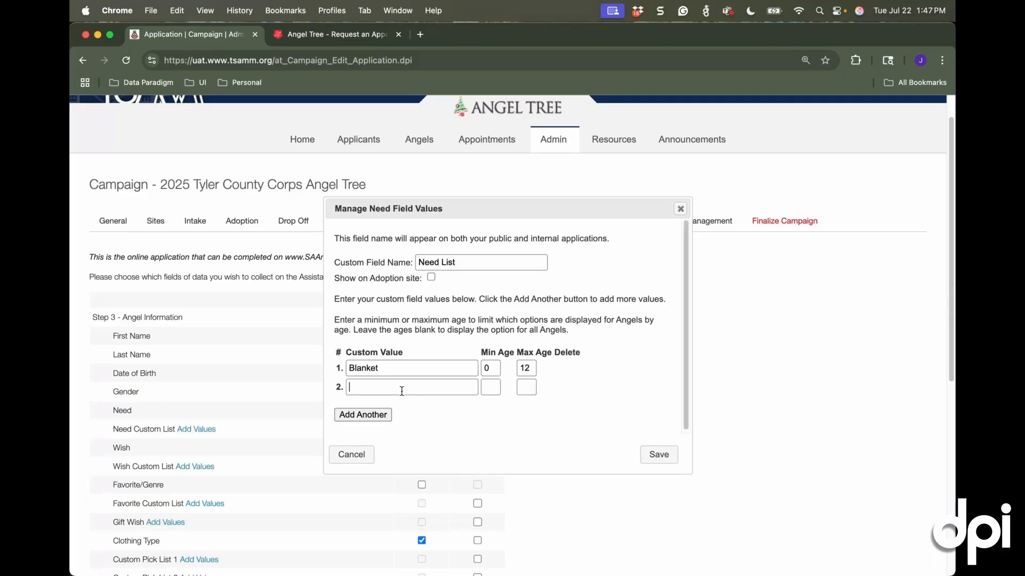
left_click(402, 391)
type("Crib")
key("Tab")
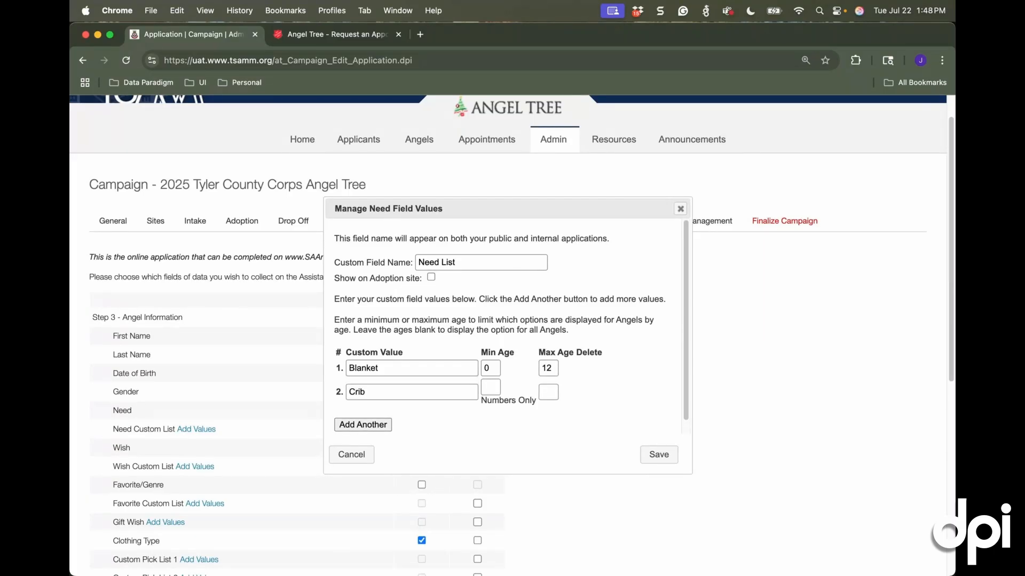
type("0")
key("Tab")
type("4")
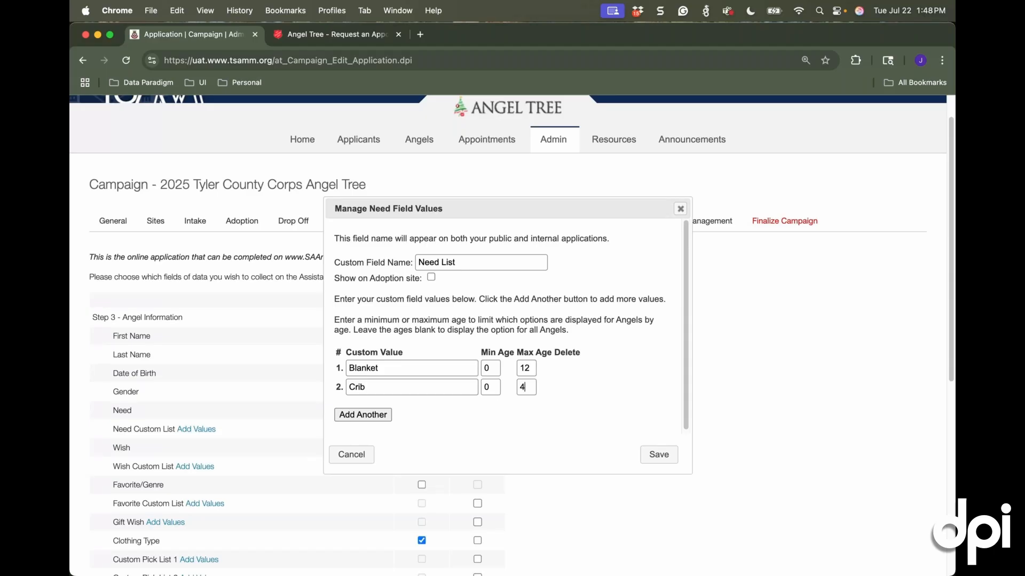
left_click(357, 455)
View the value settings of the Favorite Custom List and close them without changes
scroll(482, 491, "down", 3)
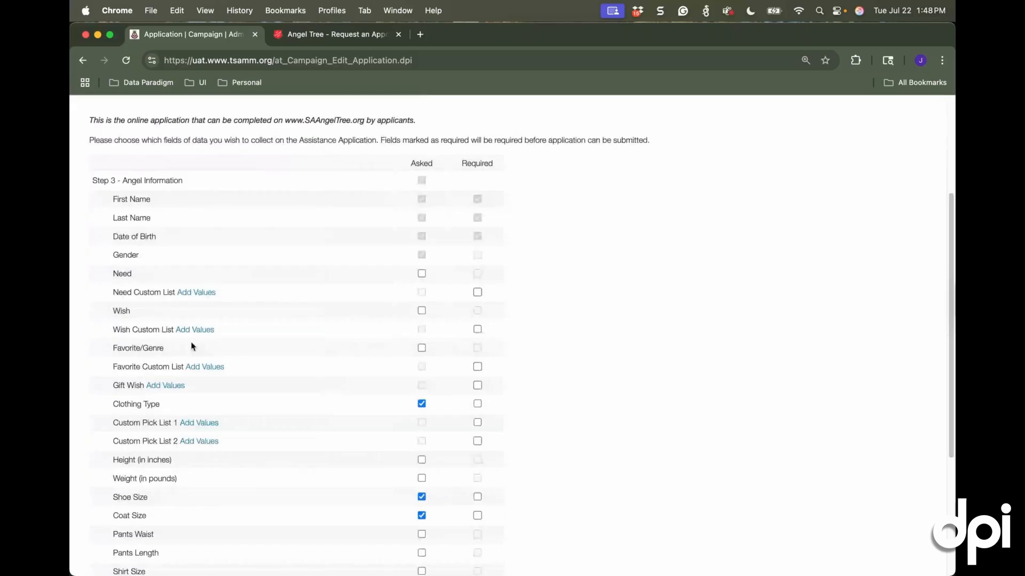
left_click(214, 368)
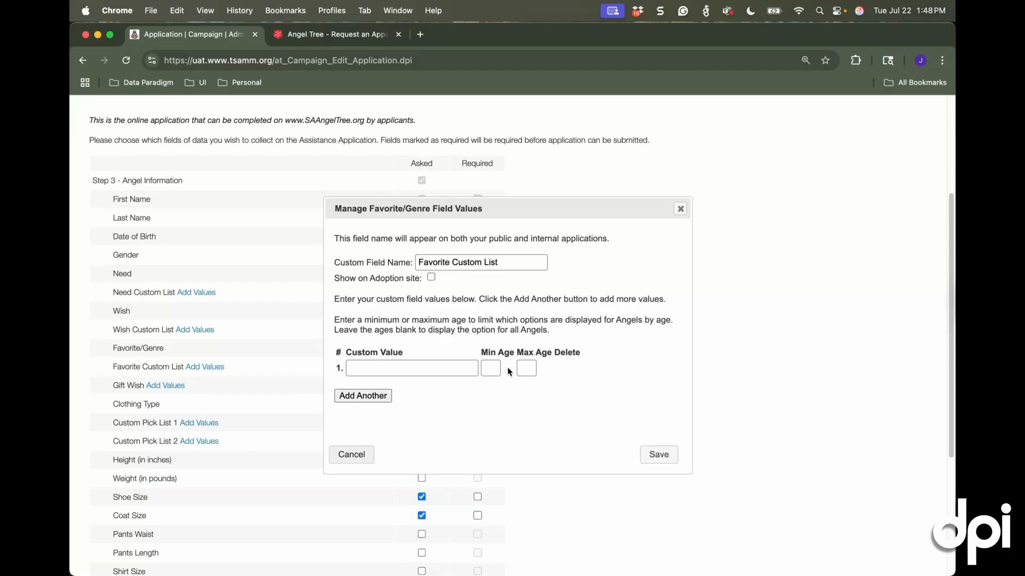
left_click(680, 208)
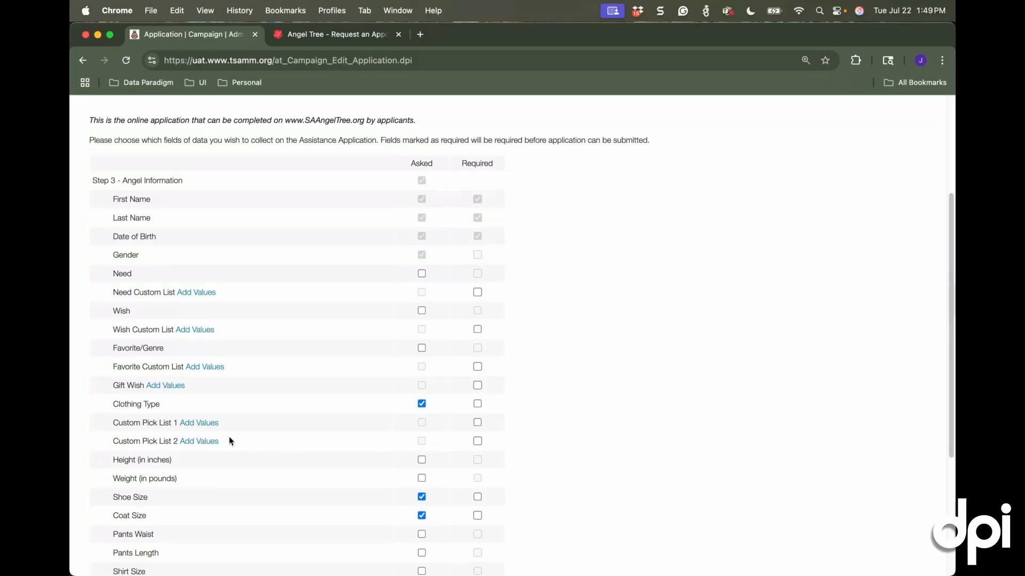
Name Custom Pick List 1 Elementary Schools and try its Show on Adoption site option, leaving it off
left_click(199, 423)
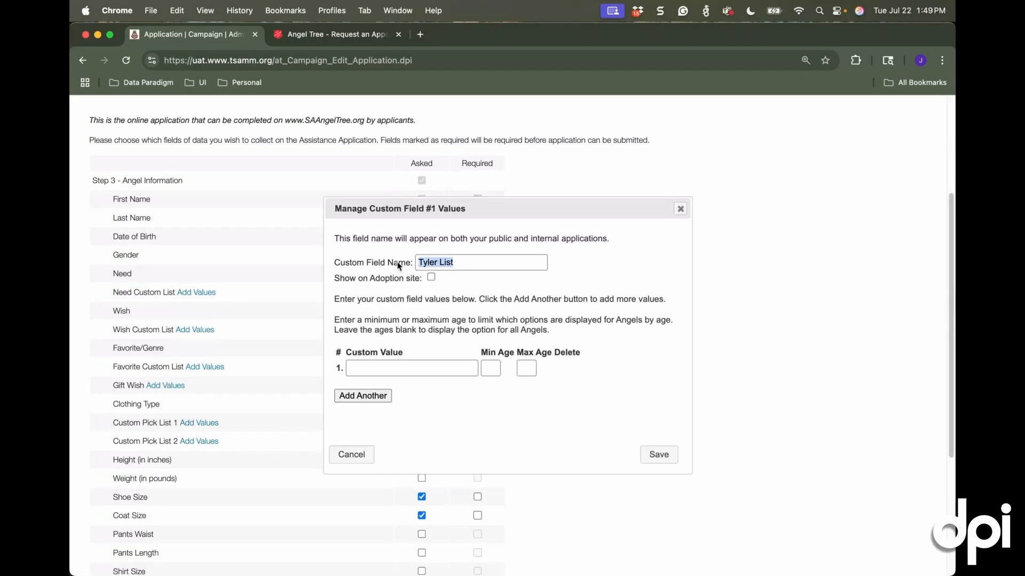
type("Elementary Schoo")
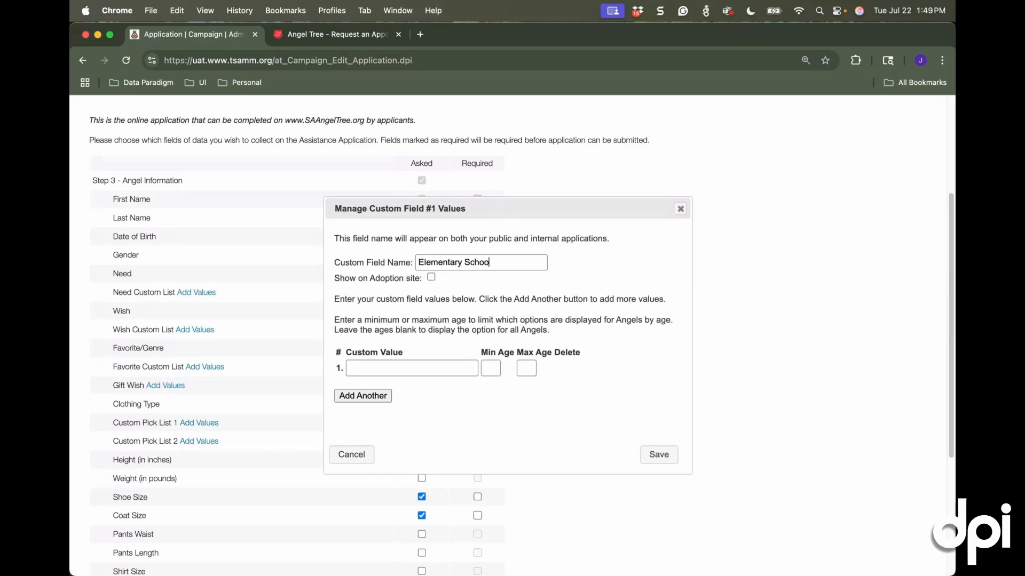
type("ls")
left_click_drag(334, 277, 424, 279)
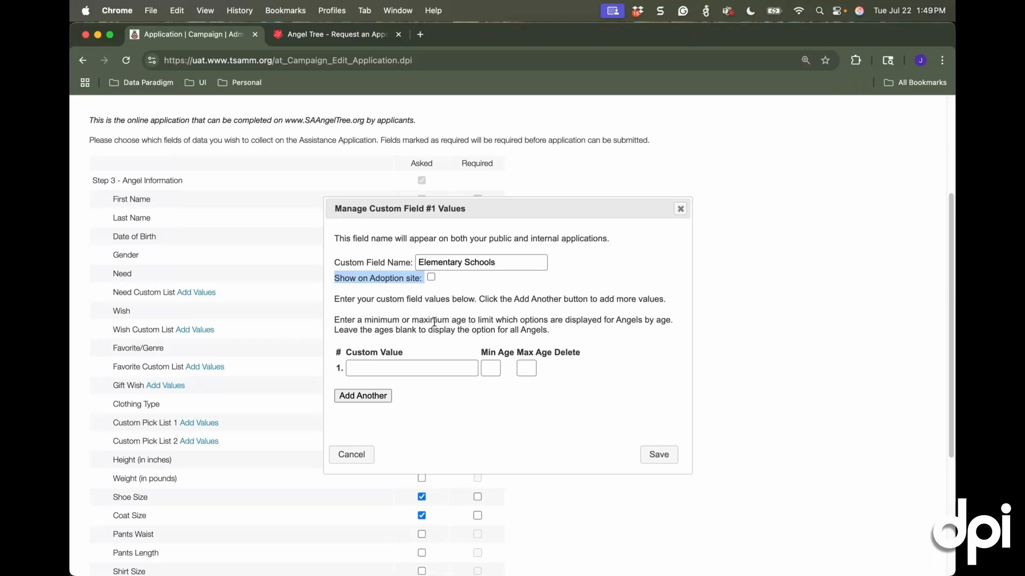
left_click(431, 278)
left_click(433, 277)
Enter Creekside Elementary as the first value of the Elementary Schools list, with ages 5 to 12
left_click(386, 365)
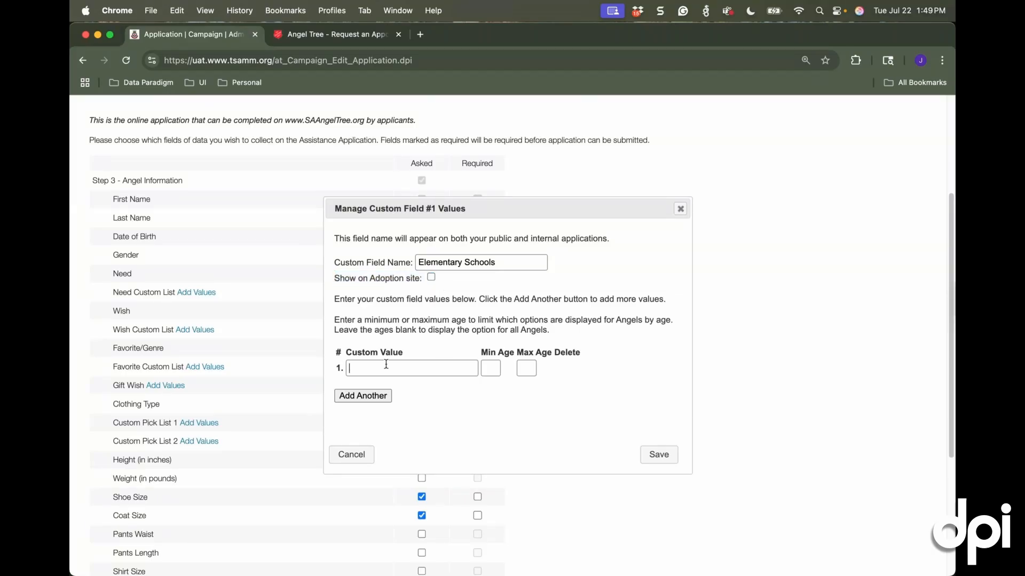
type("Creekside Elementary")
left_click(482, 366)
type("5")
key("Tab")
type("12")
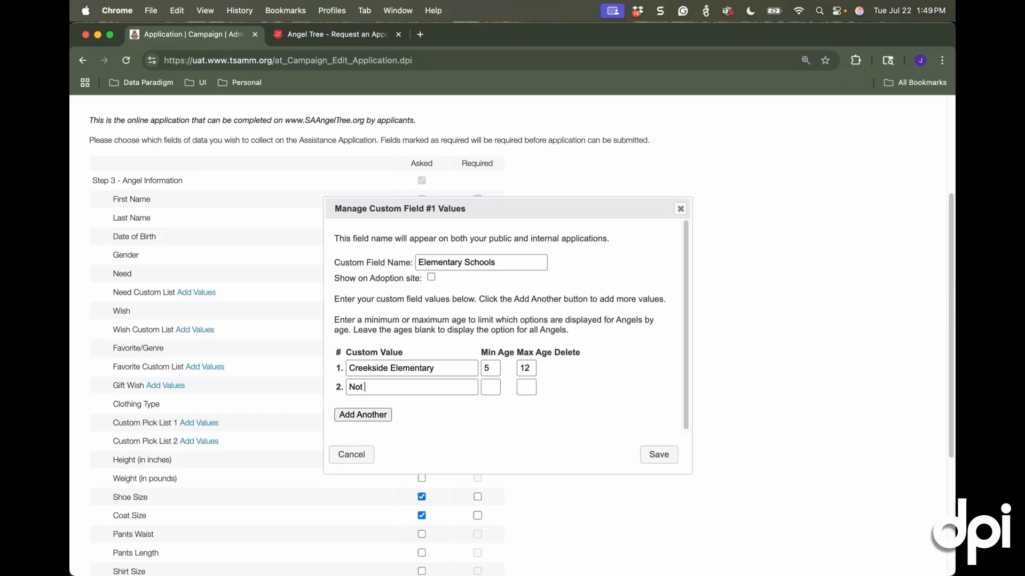
Enter Not Applicable as the second school value for ages 0 to 4, then discard the custom list
type("Applicablt")
key("BackSpace")
type("e")
key("Tab")
type("0")
key("Tab")
type("4")
left_click(352, 454)
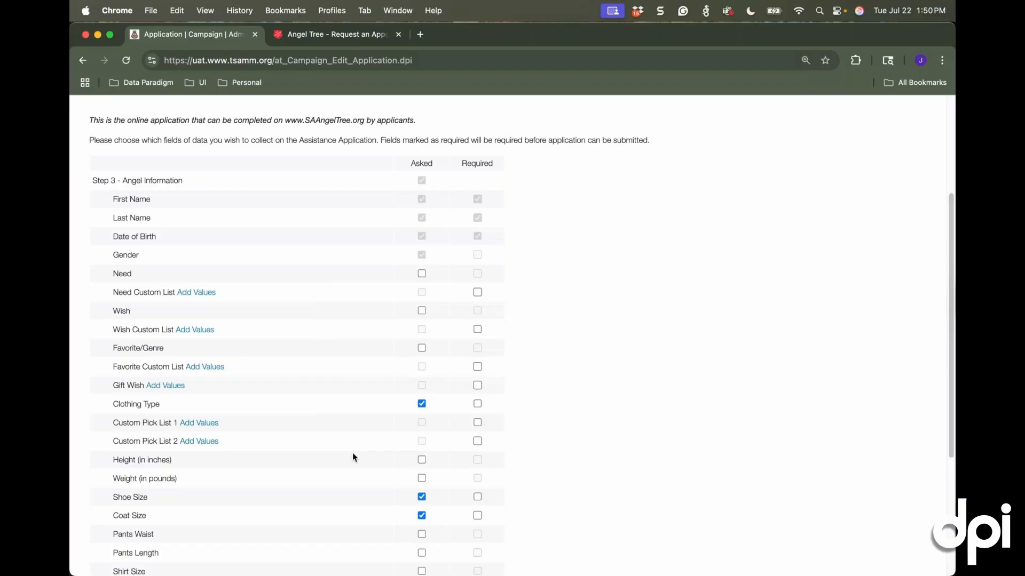
Continue to the Budget Worksheet, keep its fields as they are, and save and close the public application form
scroll(373, 447, "down", 5)
left_click(211, 529)
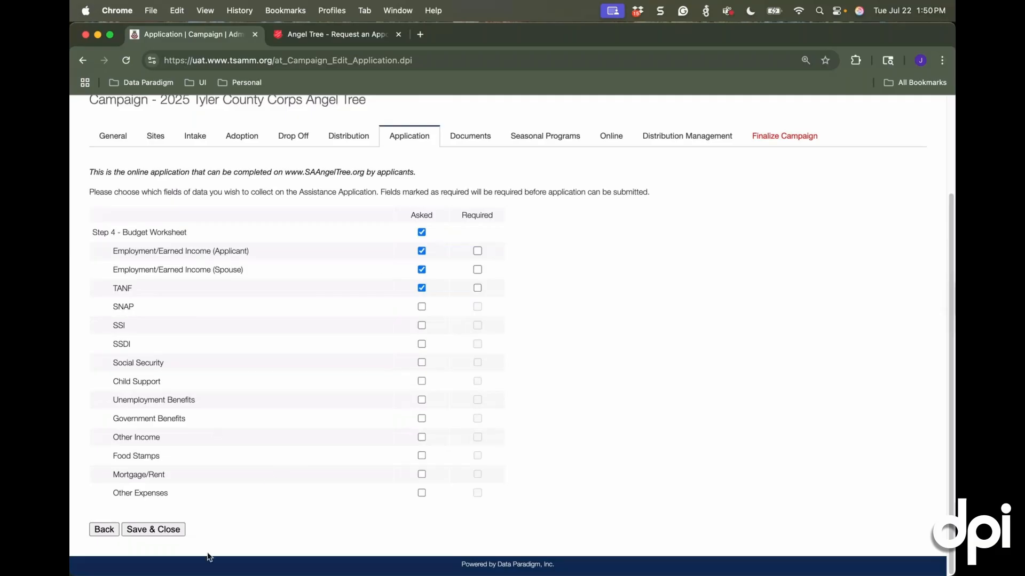
left_click(140, 529)
left_click(141, 530)
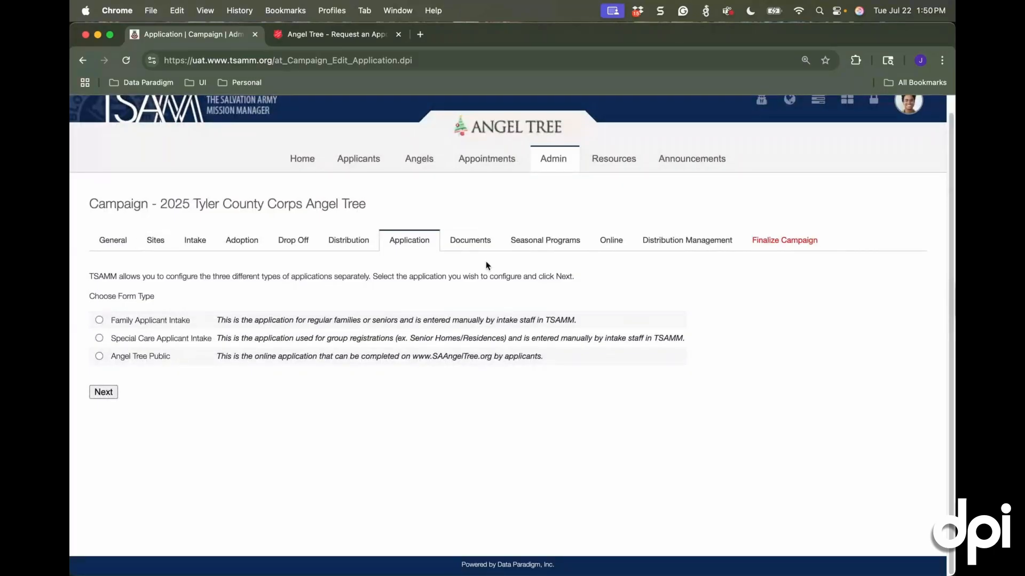
In the campaign's document requirements, require Identification for the applicant and for household members
left_click(479, 241)
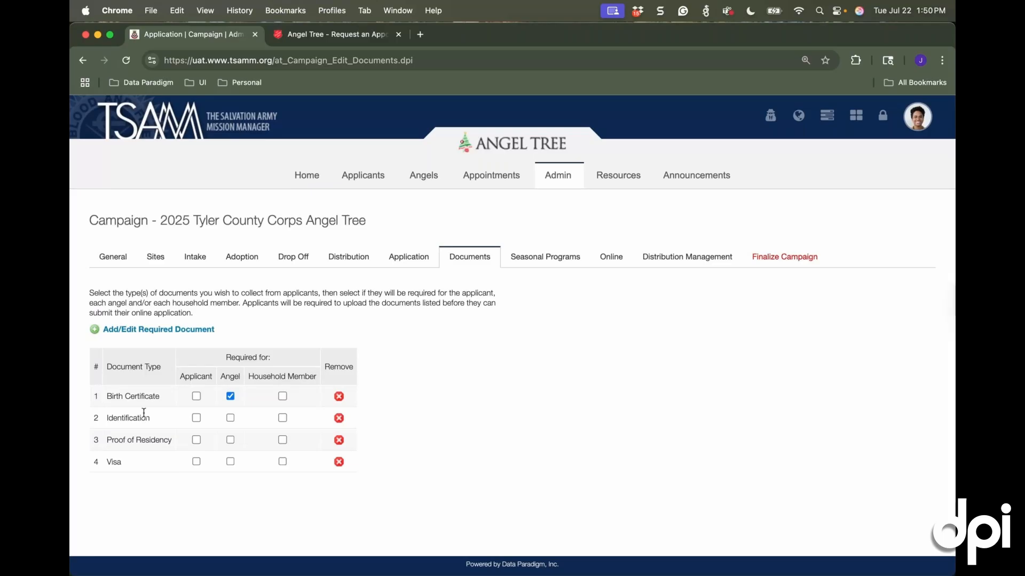
left_click(196, 419)
left_click(283, 418)
Add Lease Agreement as a new active document type and save the required documents list
left_click(108, 335)
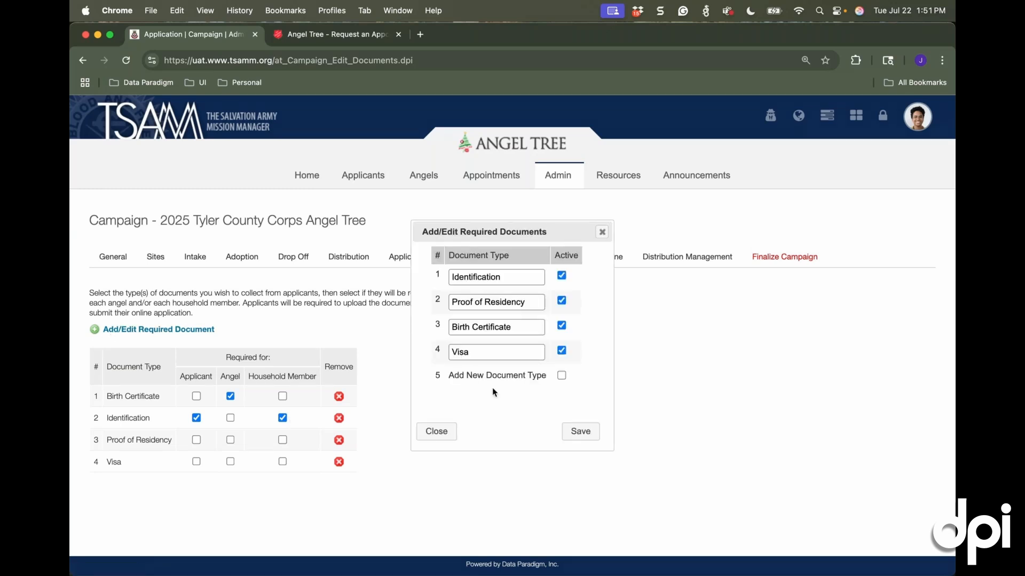
left_click(561, 376)
type("Lease Agreeme")
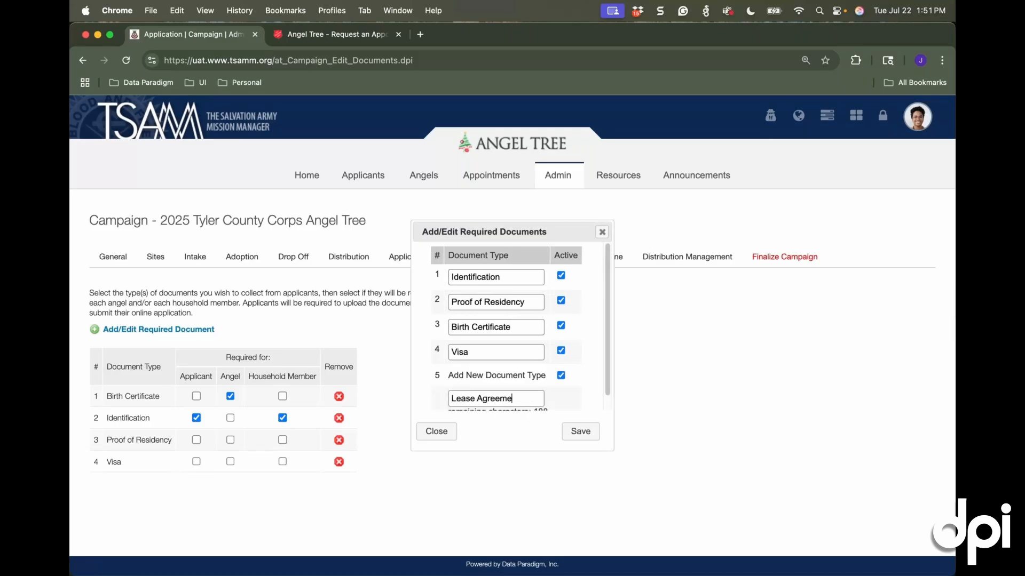
type("nt")
left_click(589, 438)
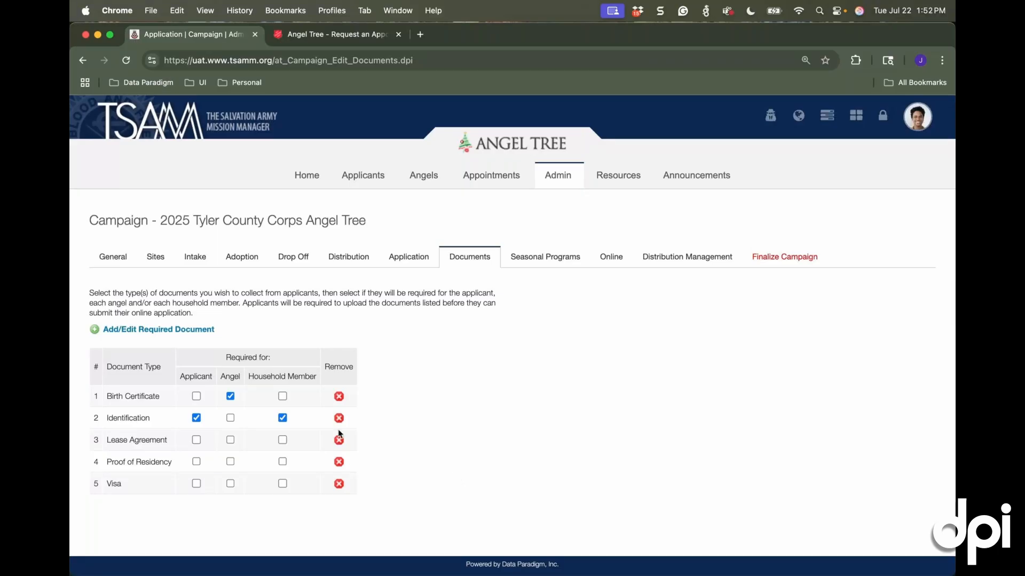
Remove the Visa document type and require the Lease Agreement for the applicant only
left_click(339, 483)
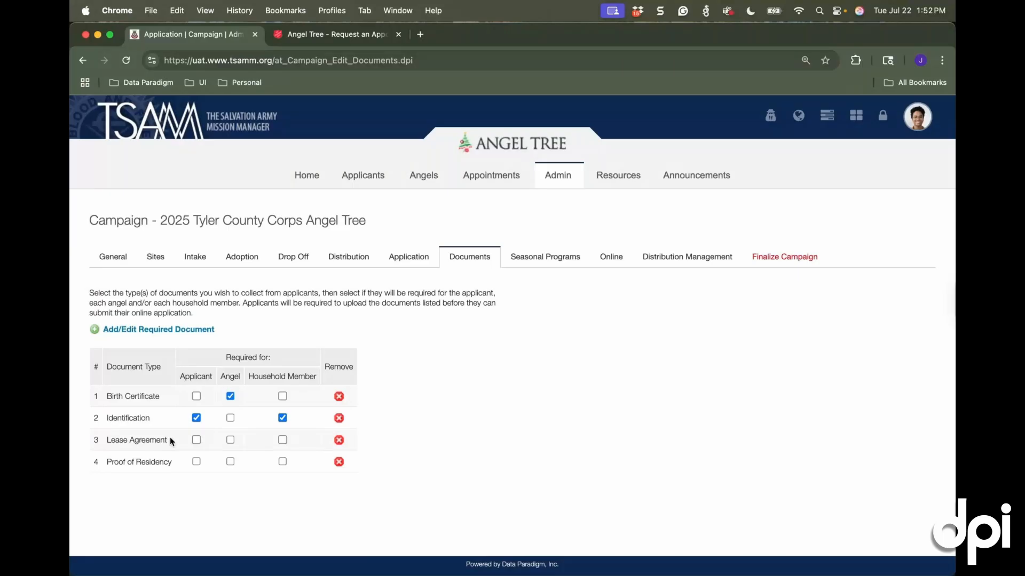
left_click(196, 439)
left_click(230, 439)
left_click(282, 440)
left_click(230, 440)
left_click(281, 444)
In the seasonal programs, open Interested in Pathway of Hope for all three intake sites and Breakfast With Santa for Christmas Warehouse
left_click(556, 256)
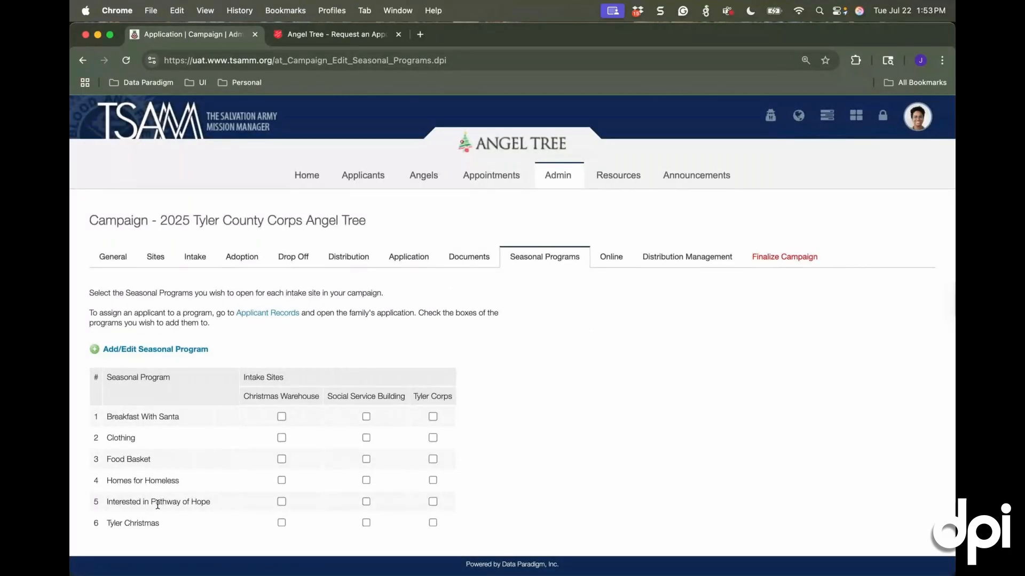
left_click(281, 503)
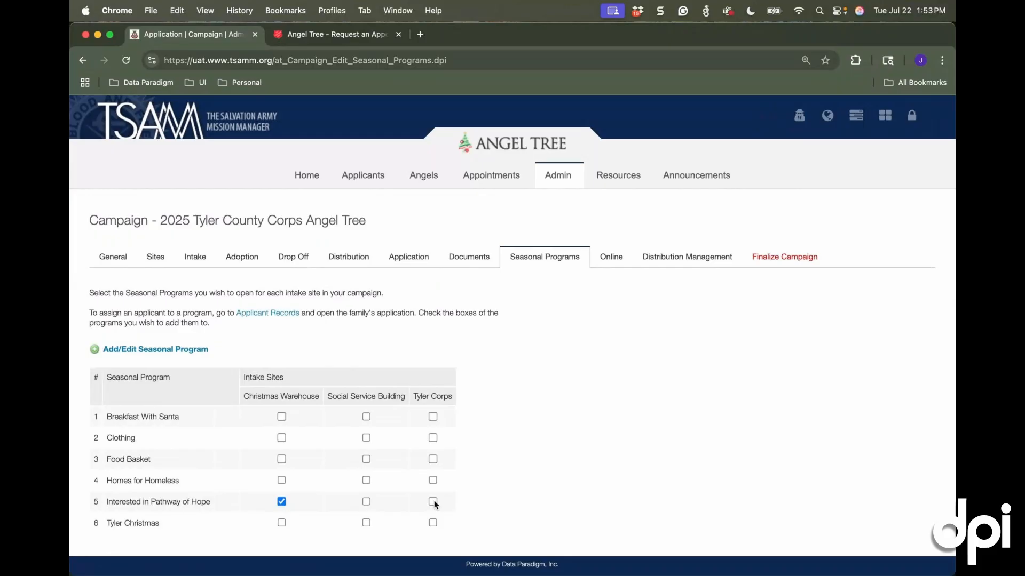
left_click(432, 502)
left_click(366, 502)
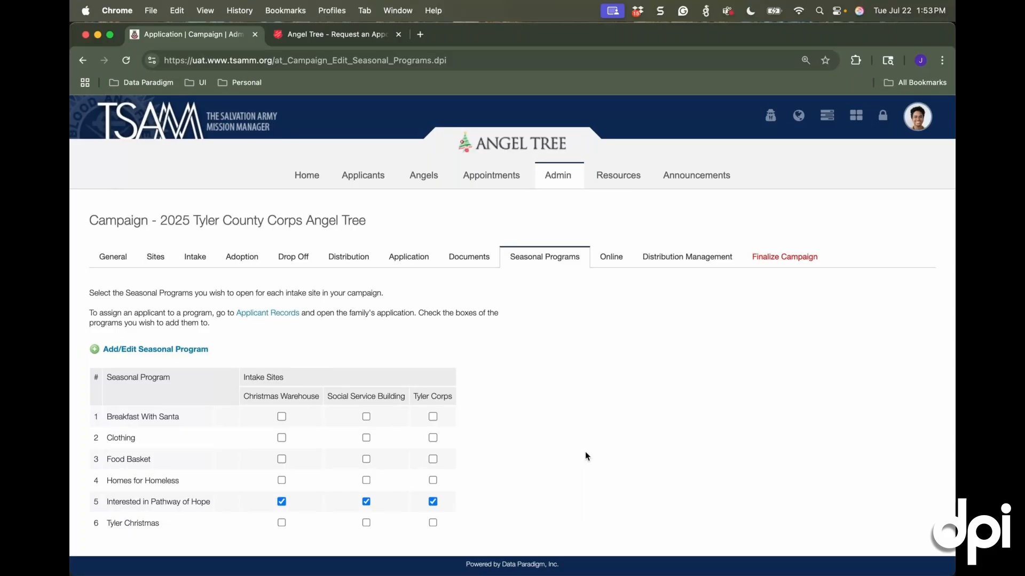
left_click(282, 417)
From the campaign's online settings, open the public Angel Tree website in a new tab and look through its home page
left_click(611, 256)
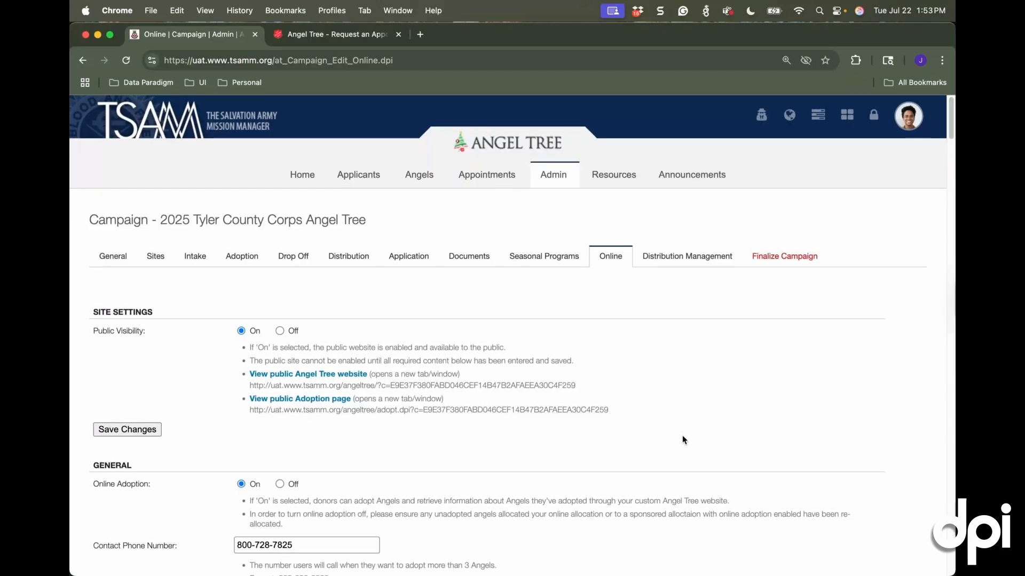
scroll(685, 440, "down", 2)
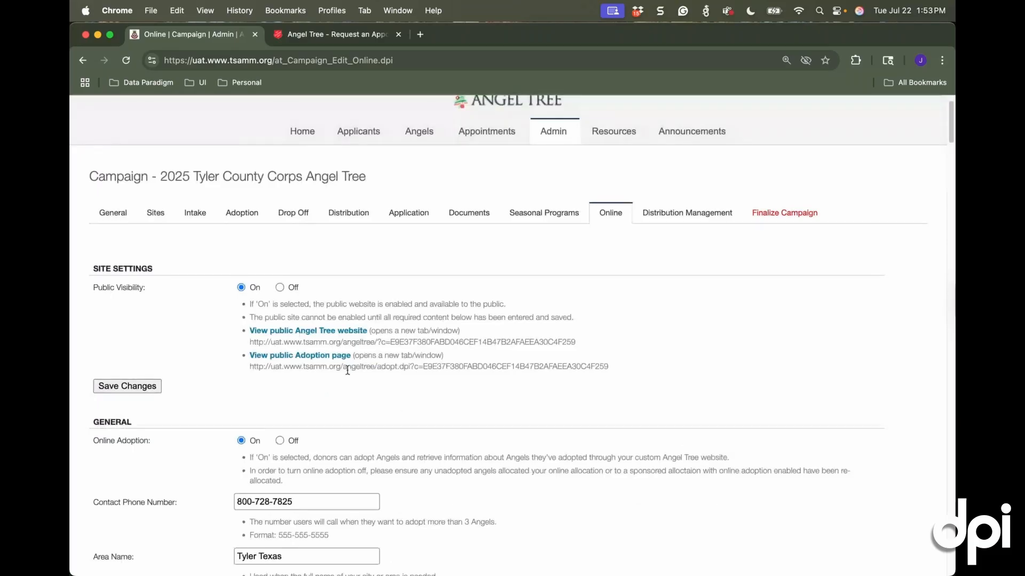
right_click(287, 334)
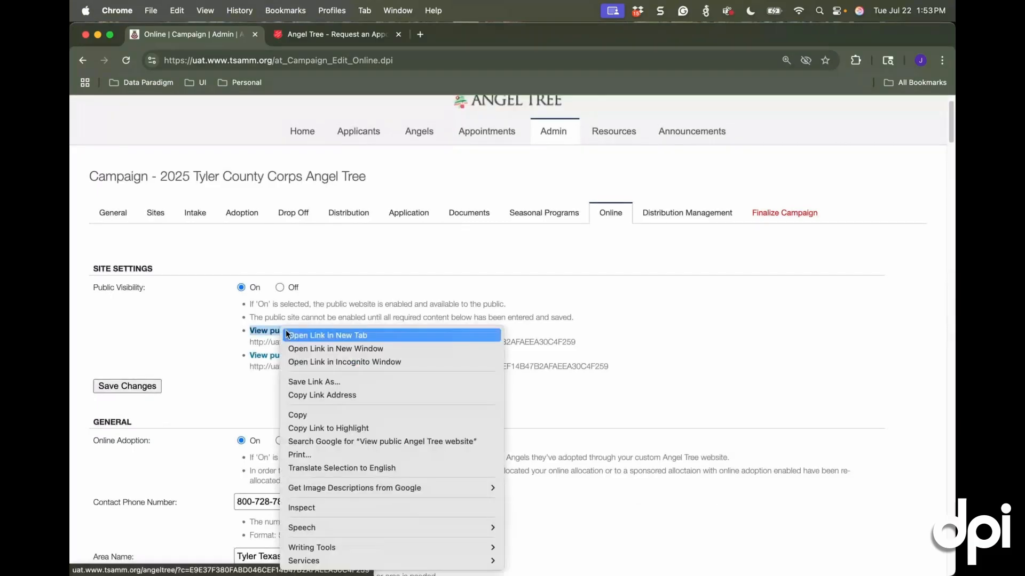
left_click(327, 335)
left_click(446, 34)
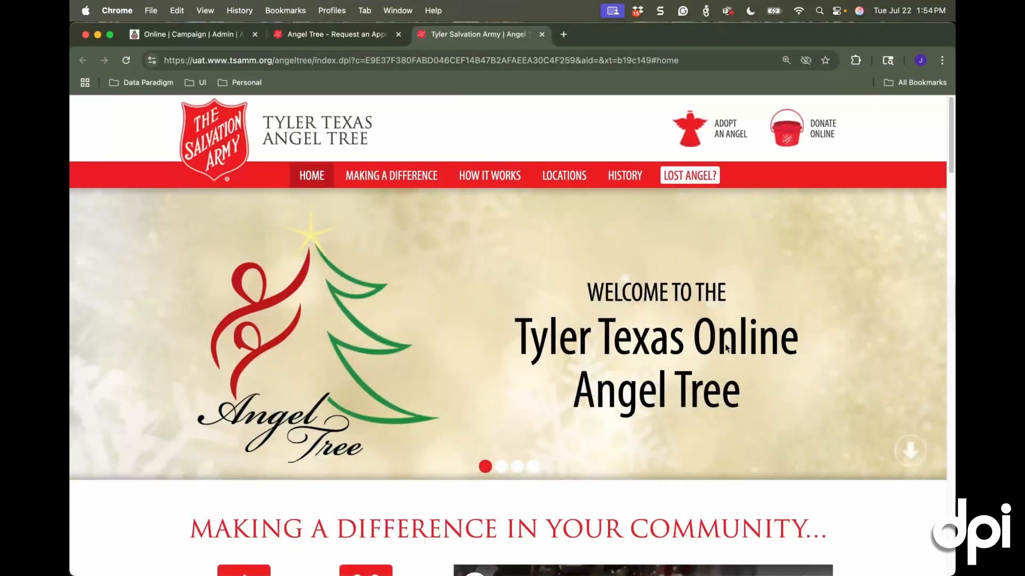
scroll(430, 254, "down", 3)
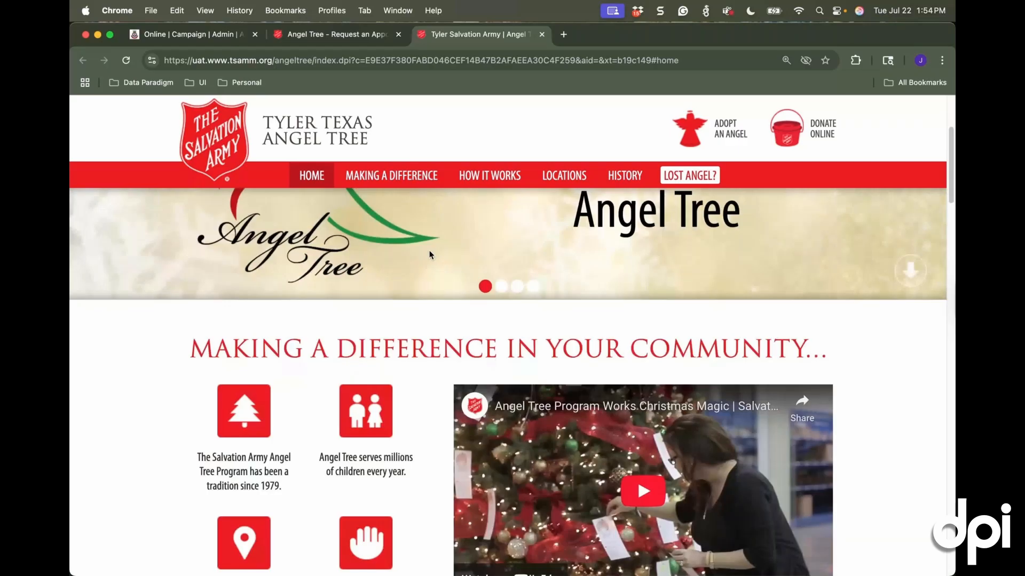
scroll(443, 300, "down", 2)
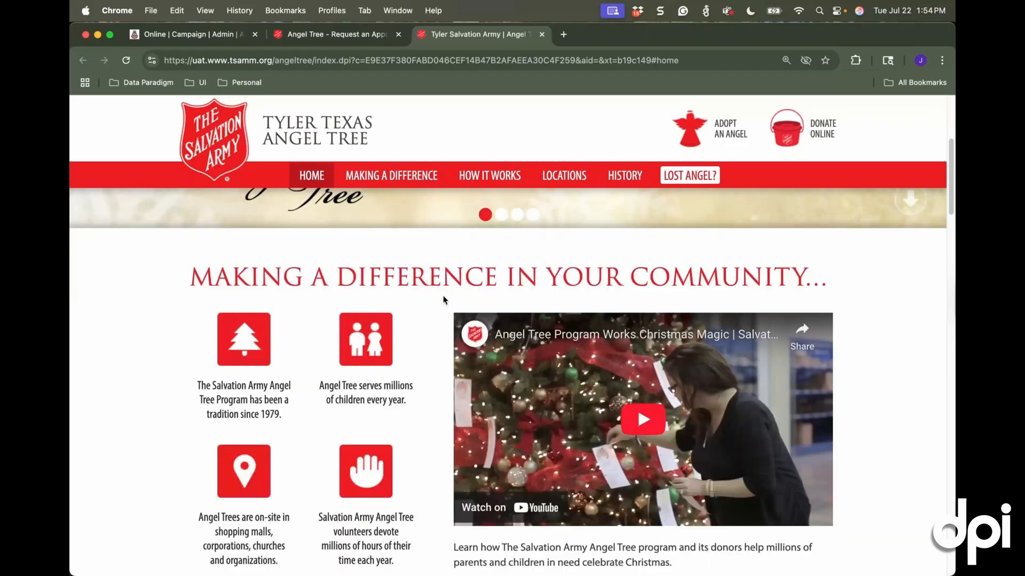
Look through the public site's Making a Difference and How Angel Tree Works sections down to the locations map
scroll(472, 393, "down", 3)
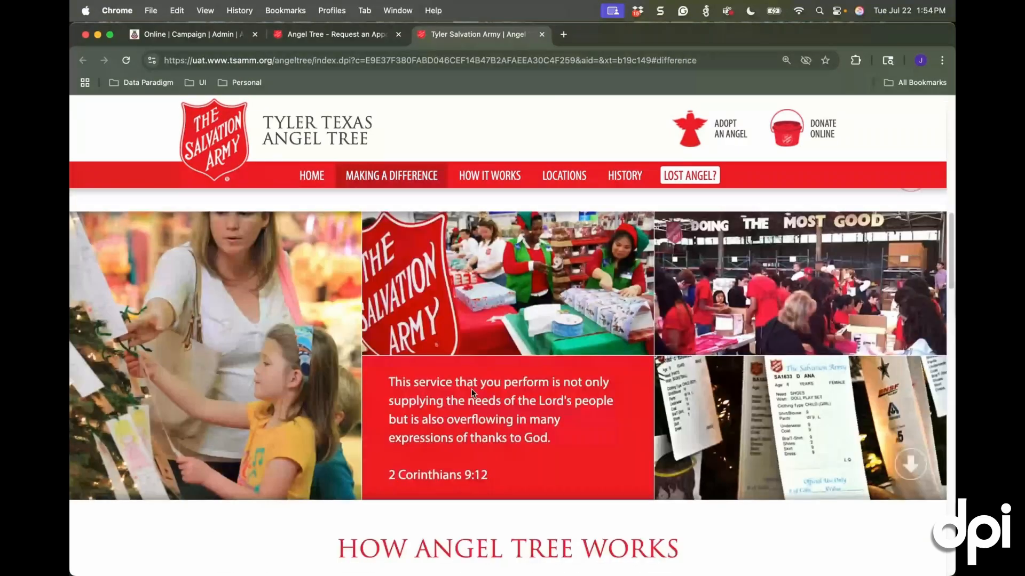
scroll(472, 393, "down", 3)
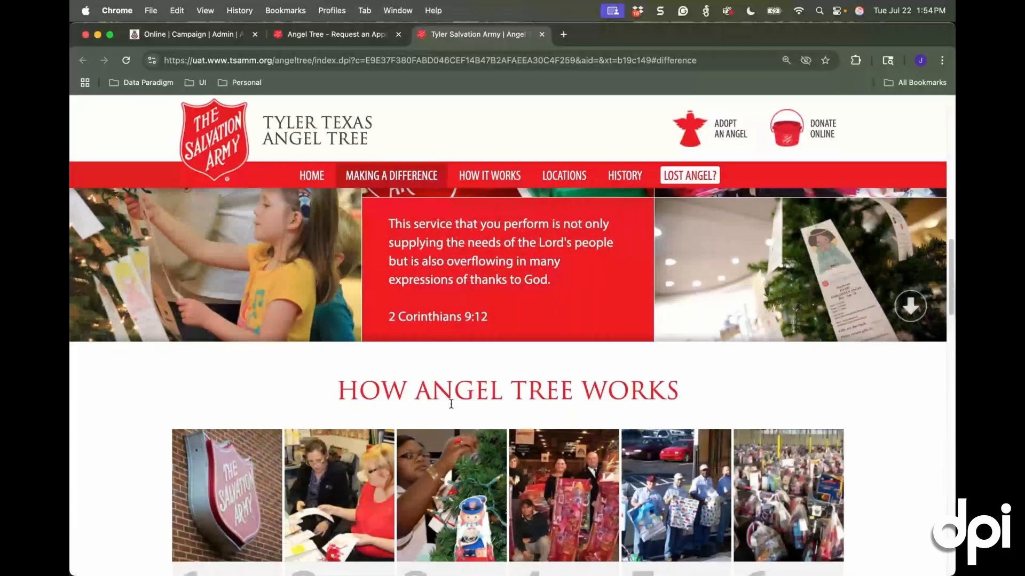
scroll(480, 398, "down", 3)
scroll(482, 397, "down", 1)
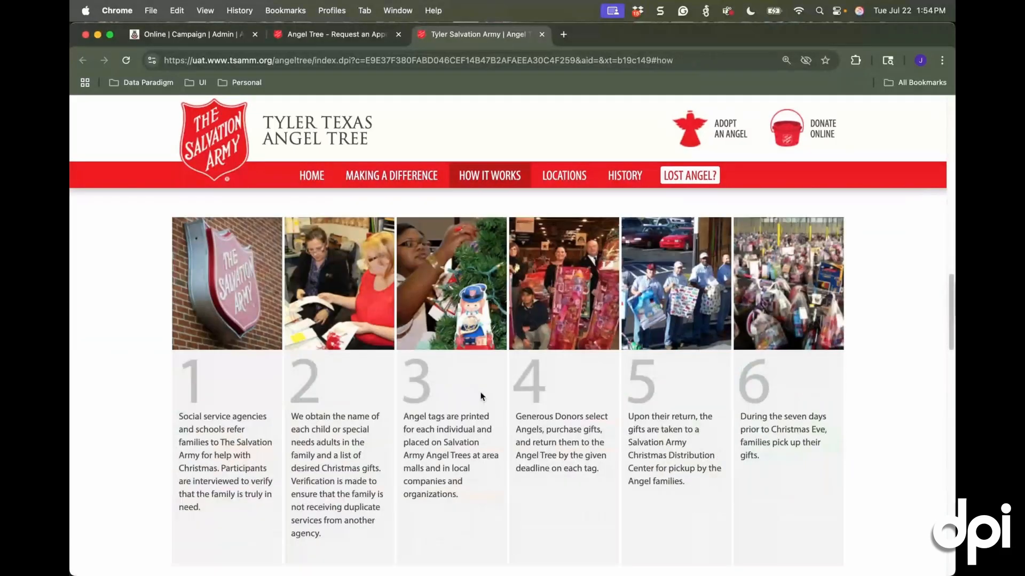
scroll(482, 396, "down", 5)
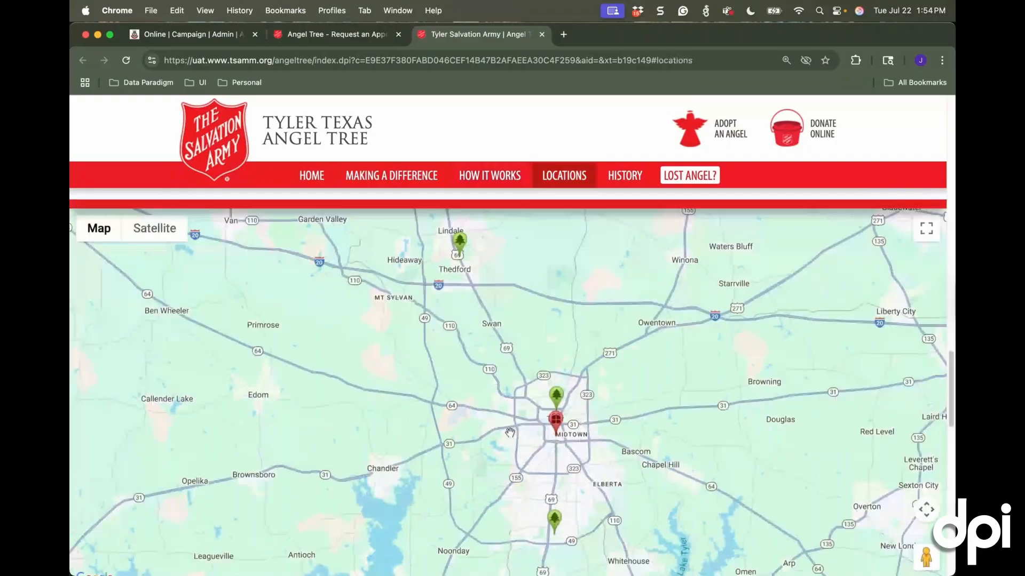
On the locations map, view the adoption and gift drop-off details for Tyler Corps, Christmas Warehouse, the Lindale site and Northpark Mall
left_click(561, 419)
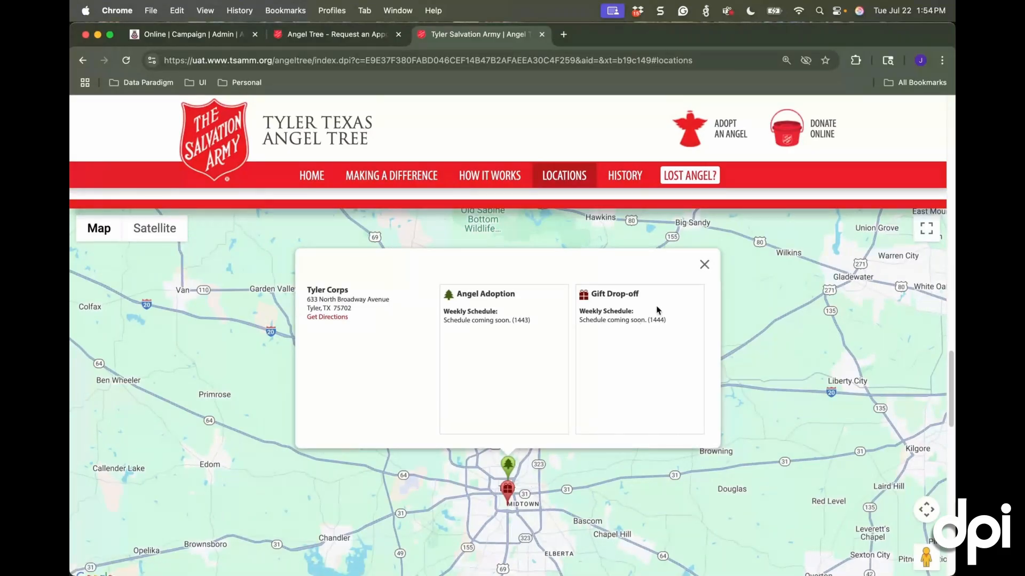
left_click(507, 489)
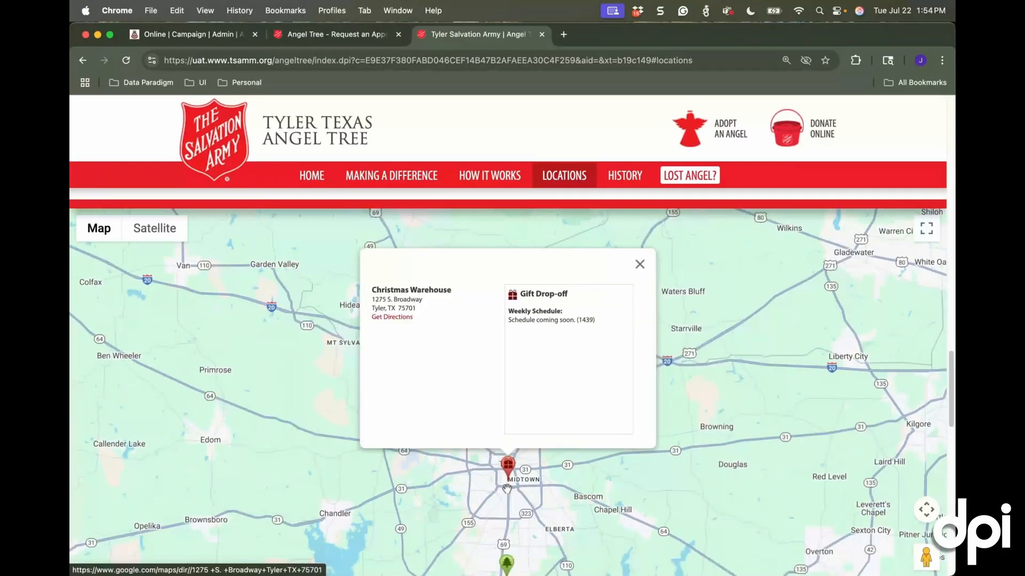
left_click(412, 291)
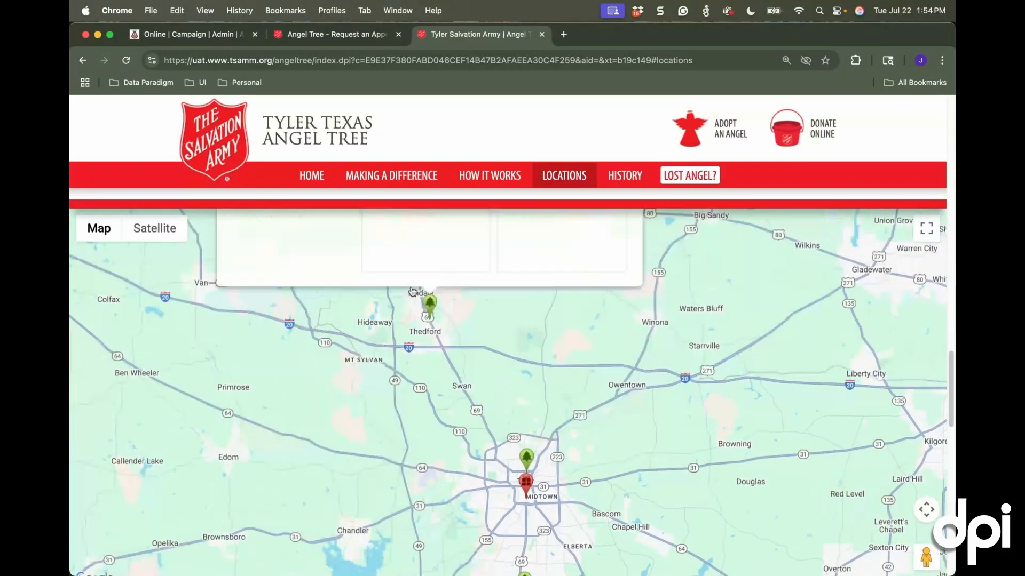
left_click(704, 266)
scroll(719, 367, "down", 3)
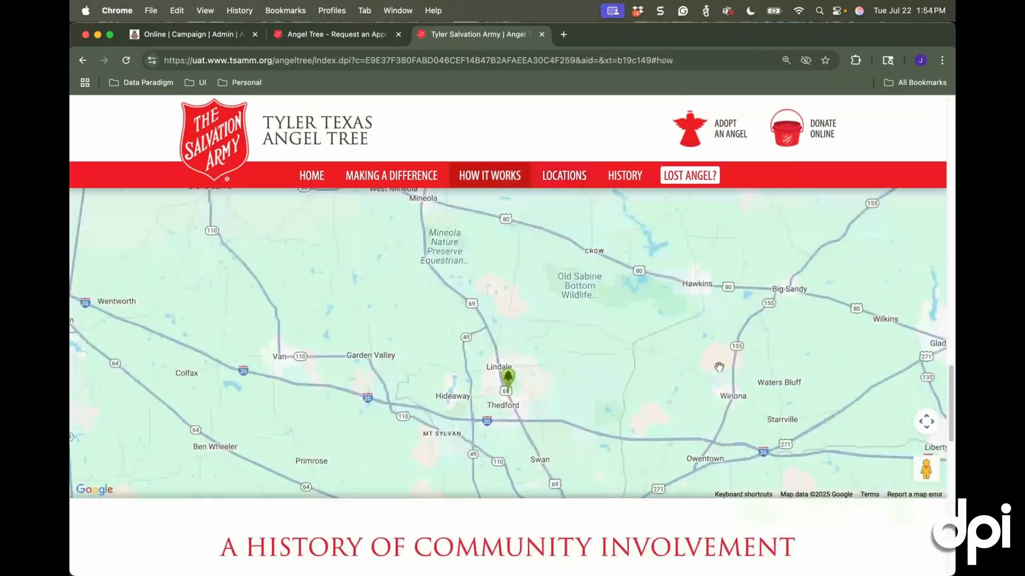
mouse_move(719, 367)
left_mouse_down()
mouse_move(669, 344)
mouse_move(587, 227)
left_mouse_up()
left_click(536, 361)
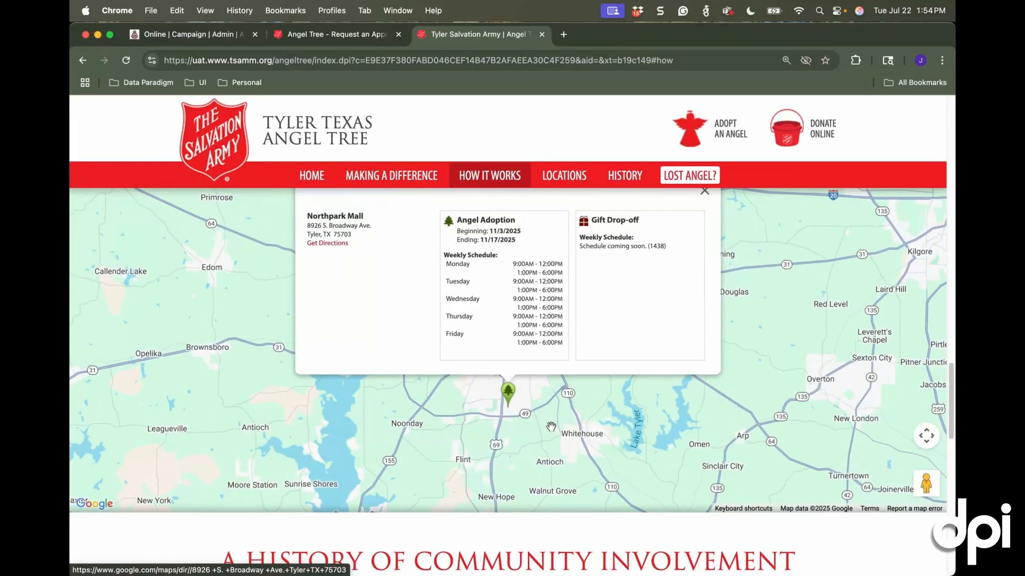
Read through the public site's section on the history of community involvement
scroll(650, 539, "down", 4)
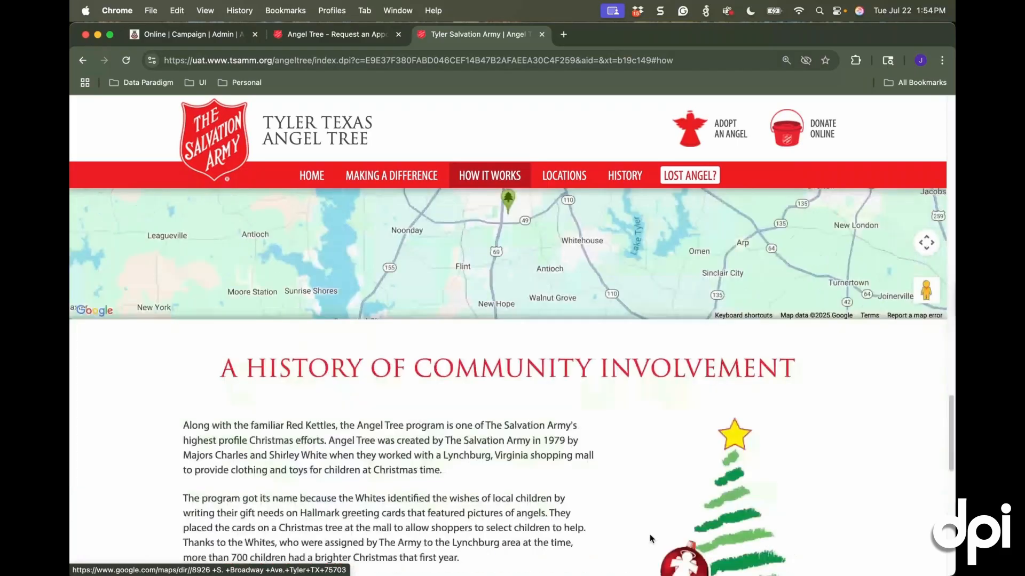
scroll(649, 534, "down", 3)
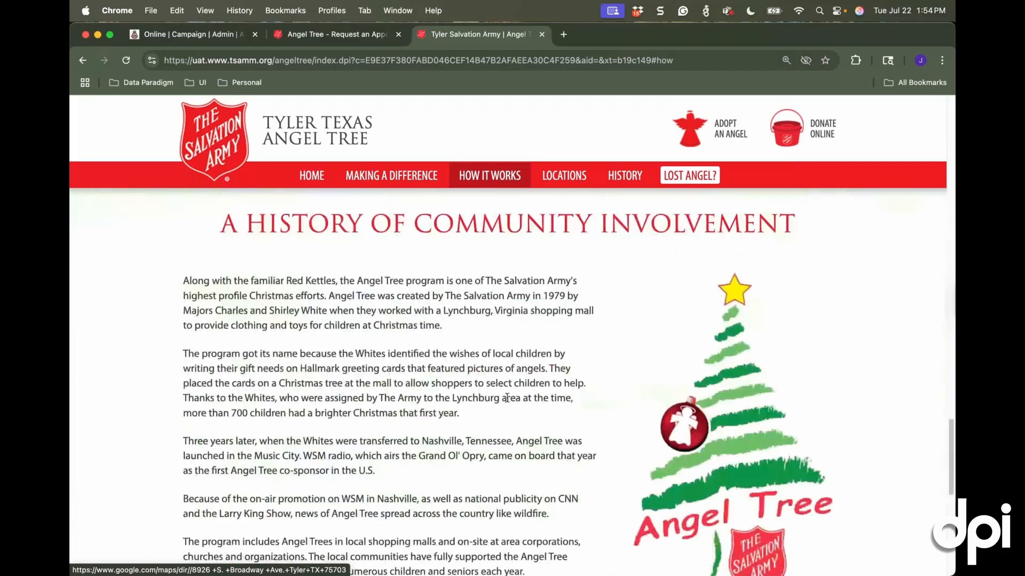
scroll(446, 352, "down", 4)
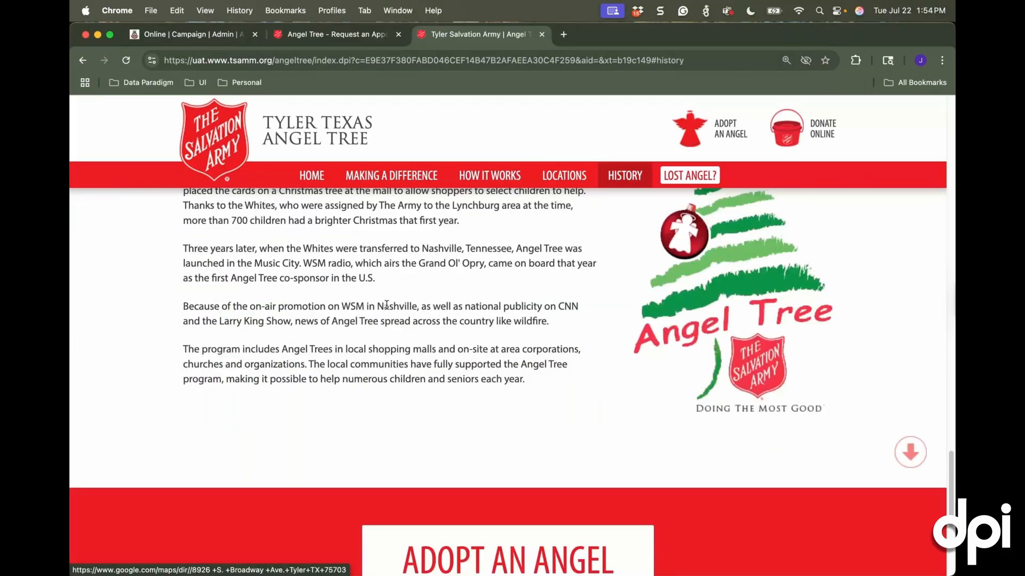
scroll(386, 304, "up", 7)
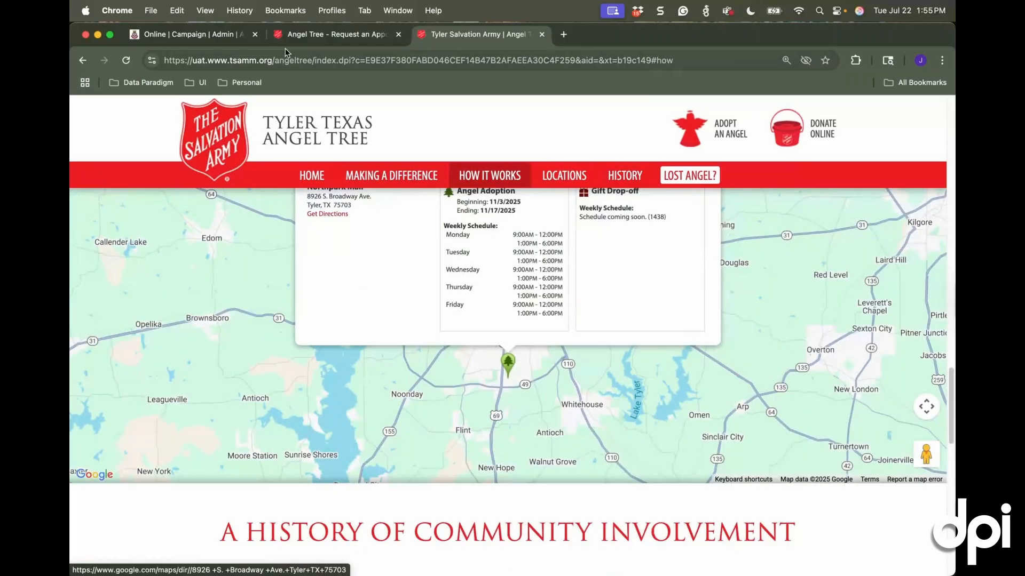
In the campaign's online settings, set the Area Name to Tyler County, save it, and reload the public website to check the header
left_click(227, 42)
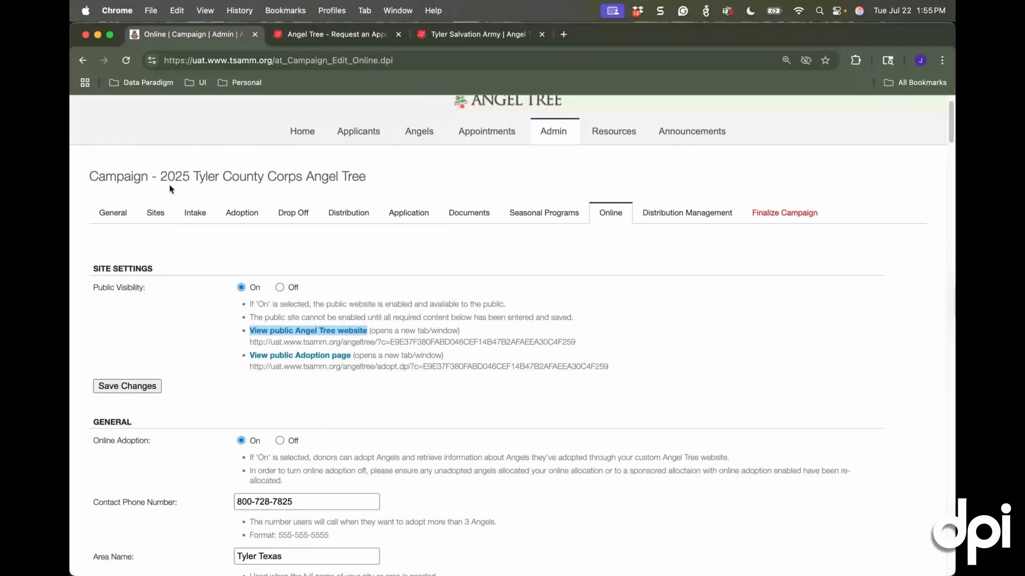
scroll(424, 317, "down", 1)
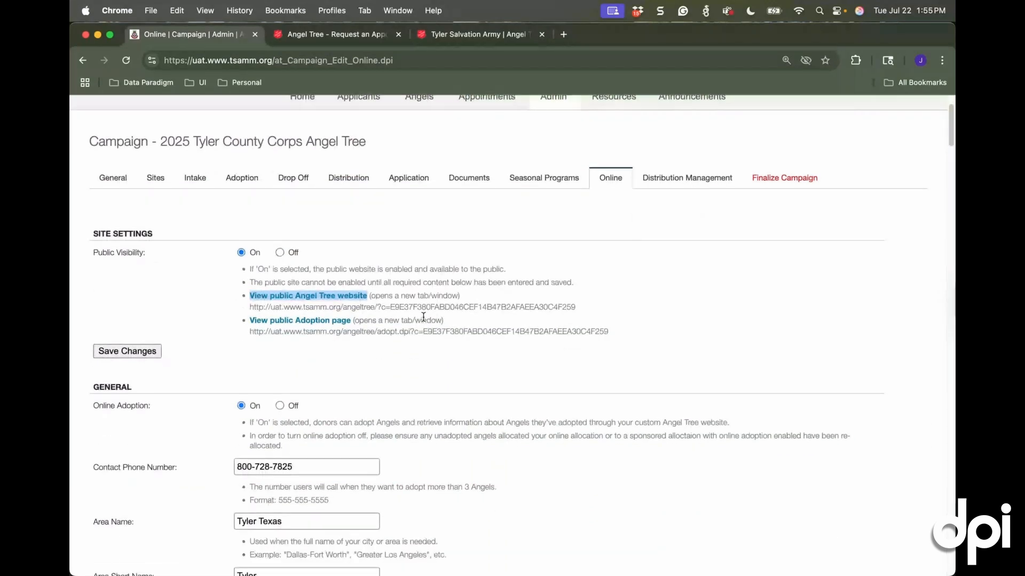
scroll(336, 266, "down", 6)
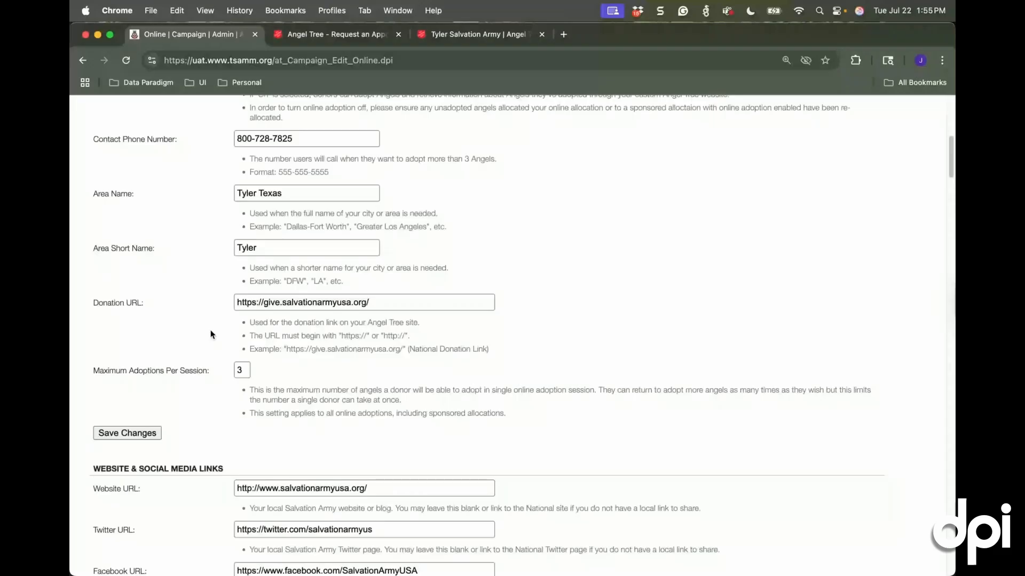
scroll(210, 334, "up", 1)
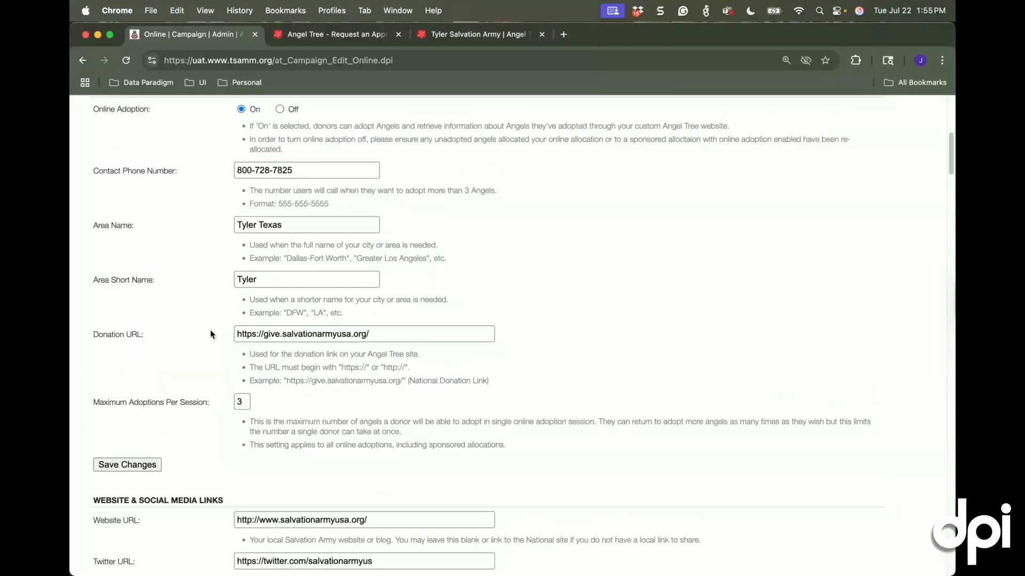
scroll(211, 335, "up", 1)
left_click(258, 241)
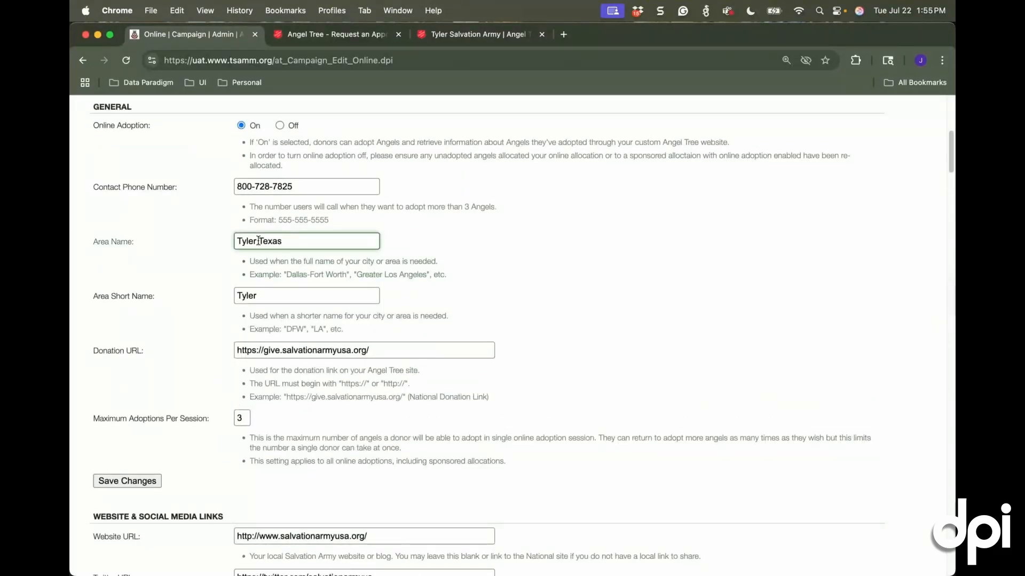
left_click_drag(283, 241, 243, 243)
type("yler COunty")
key("BackSpace")
key("BackSpace")
key("BackSpace")
key("BackSpace")
key("BackSpace")
type("ounty")
left_click(499, 256)
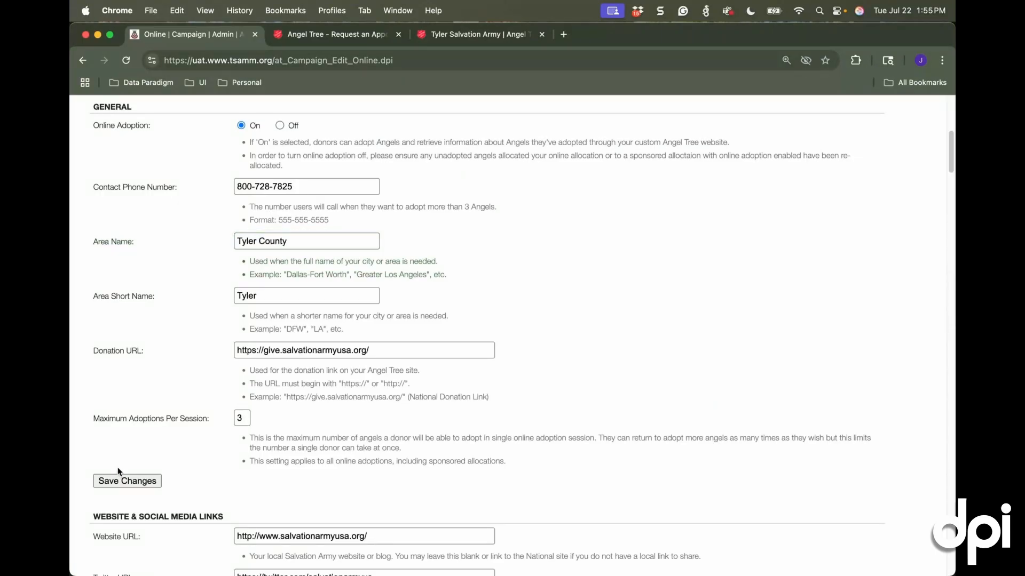
left_click(120, 480)
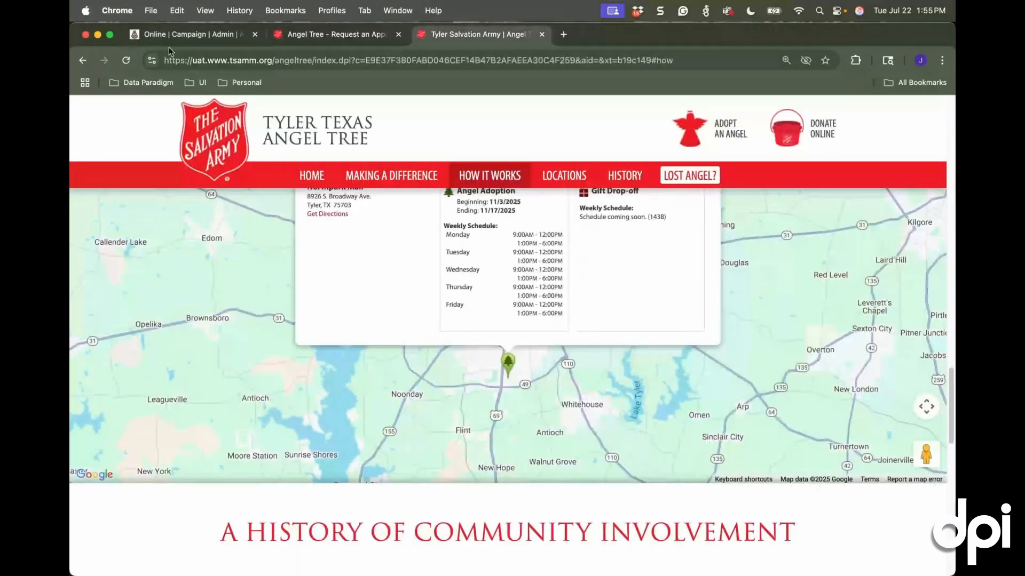
left_click(126, 60)
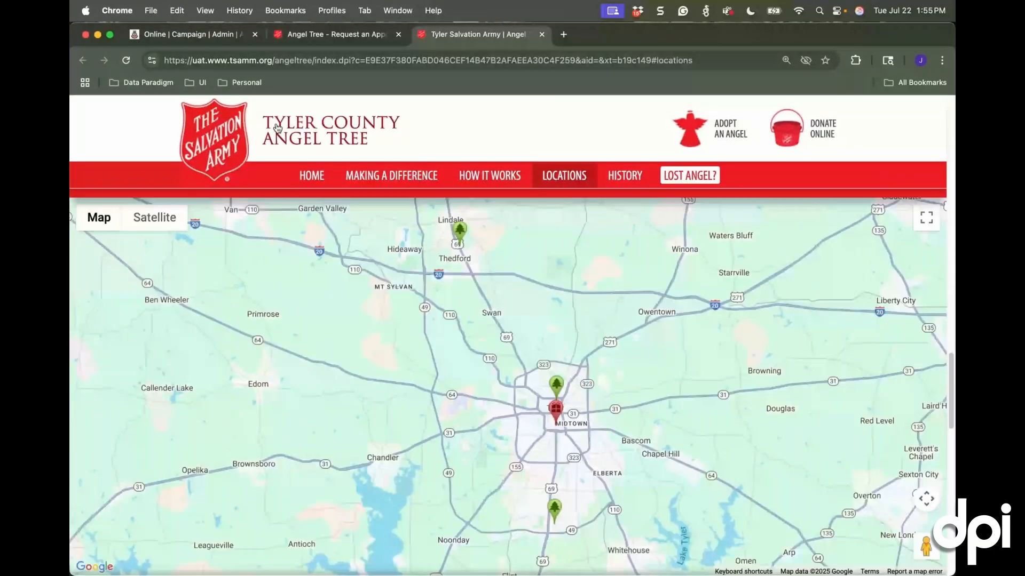
Back in the online settings, replace Slide 1's photo with the gallery picture of three women in reindeer antlers and set its text position to 4
left_click(202, 37)
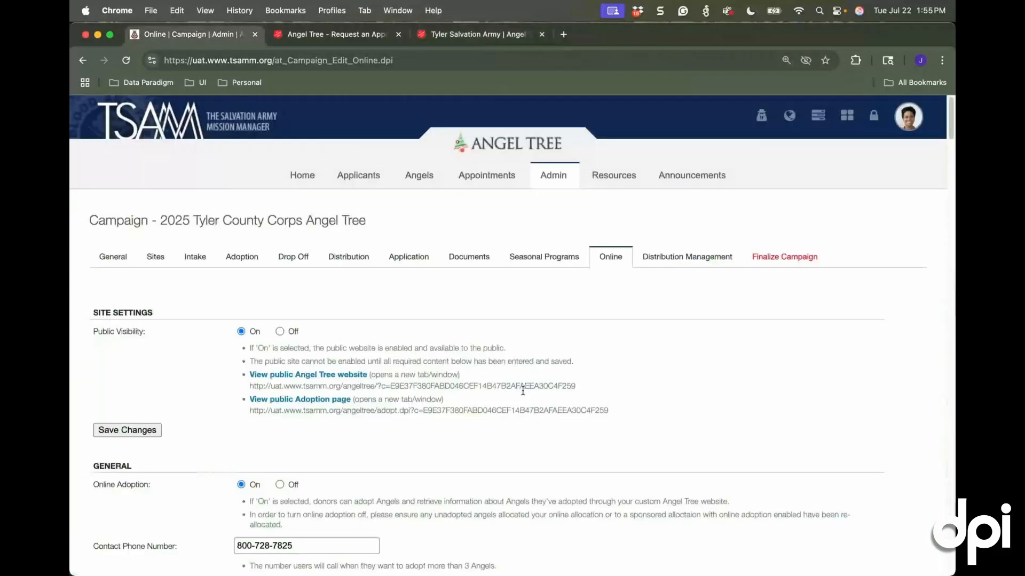
scroll(688, 433, "down", 1)
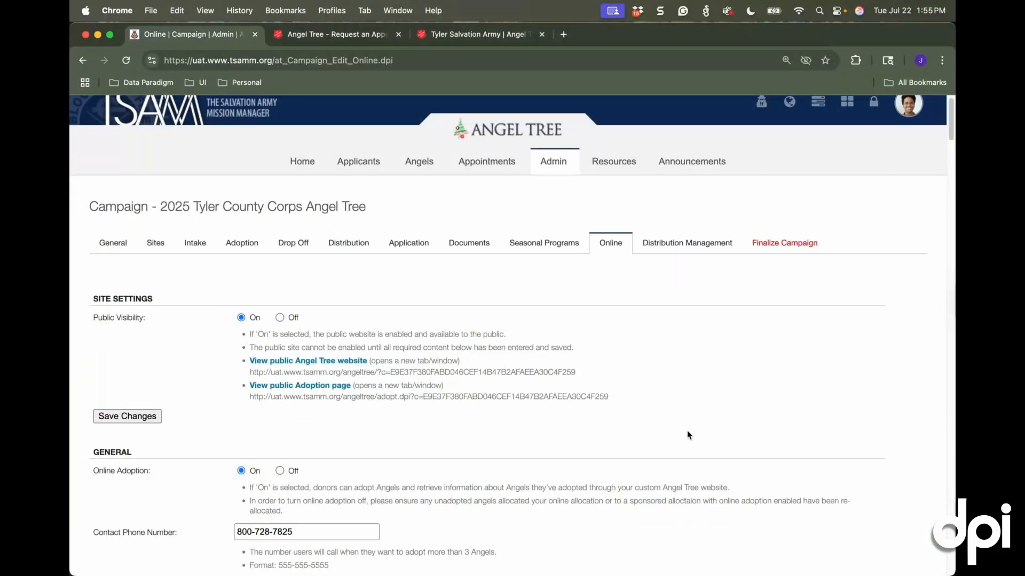
scroll(537, 429, "down", 10)
scroll(537, 430, "down", 2)
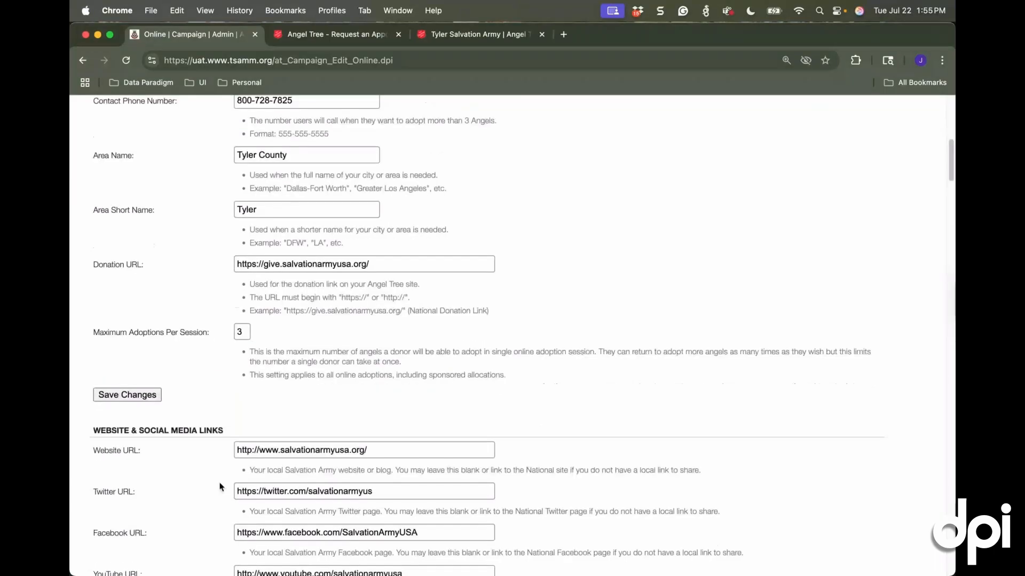
scroll(162, 468, "down", 10)
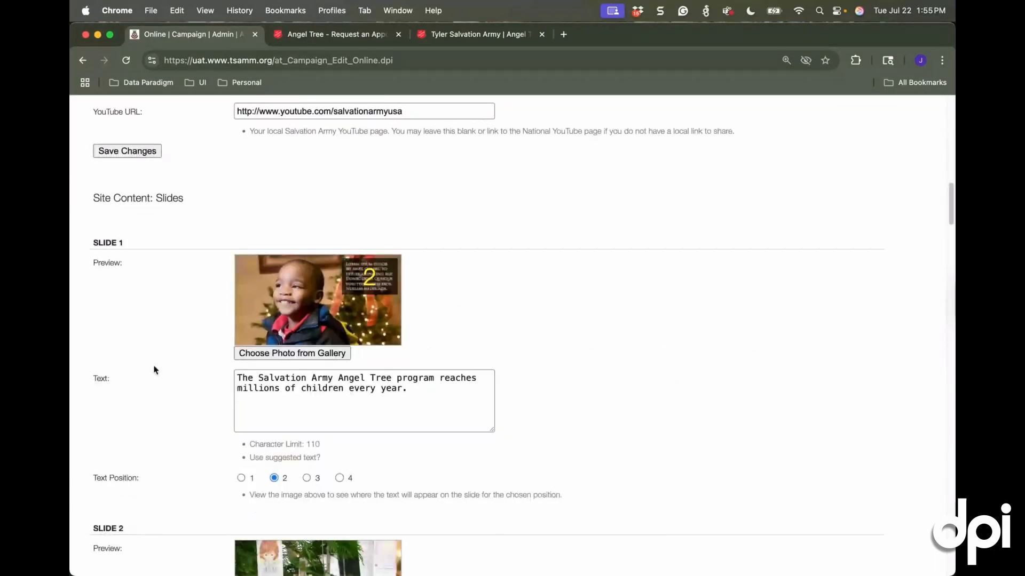
scroll(288, 331, "down", 2)
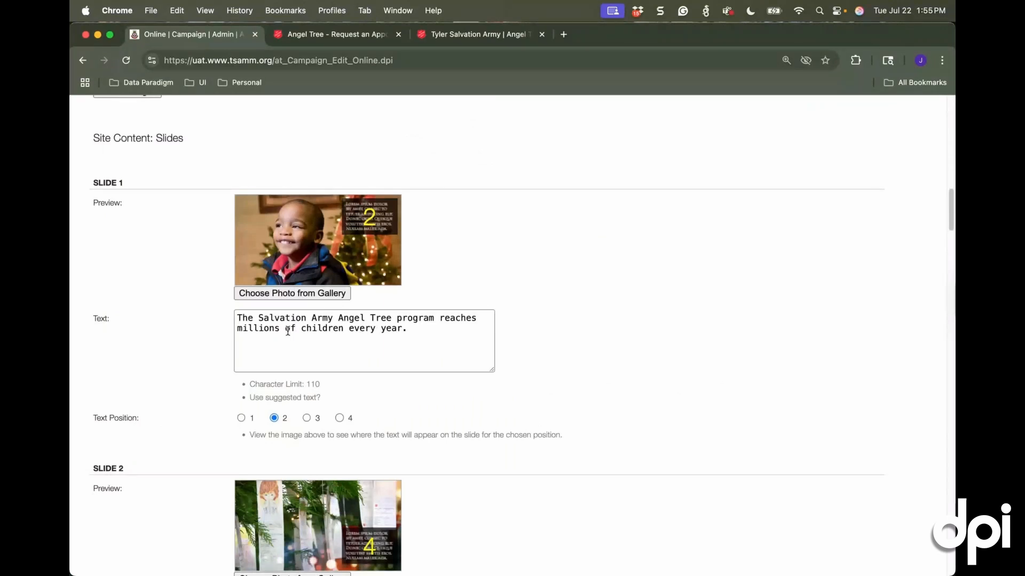
left_click(261, 295)
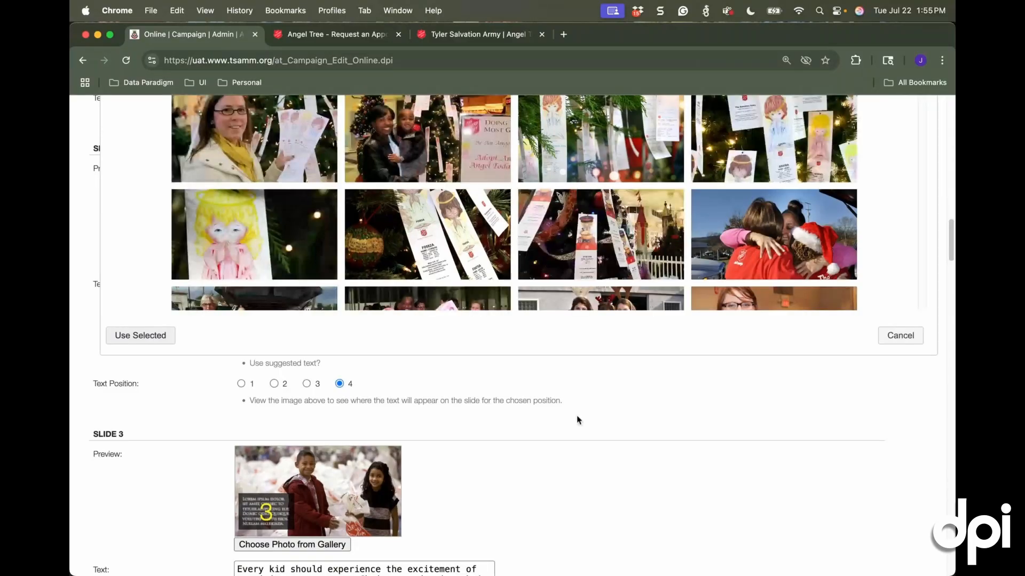
scroll(577, 415, "up", 4)
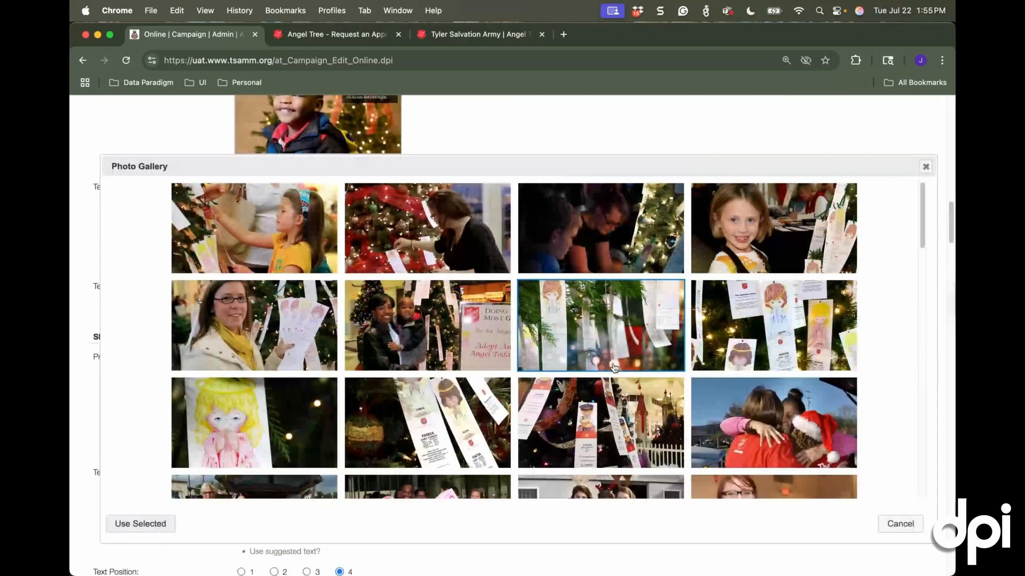
left_click_drag(923, 216, 925, 249)
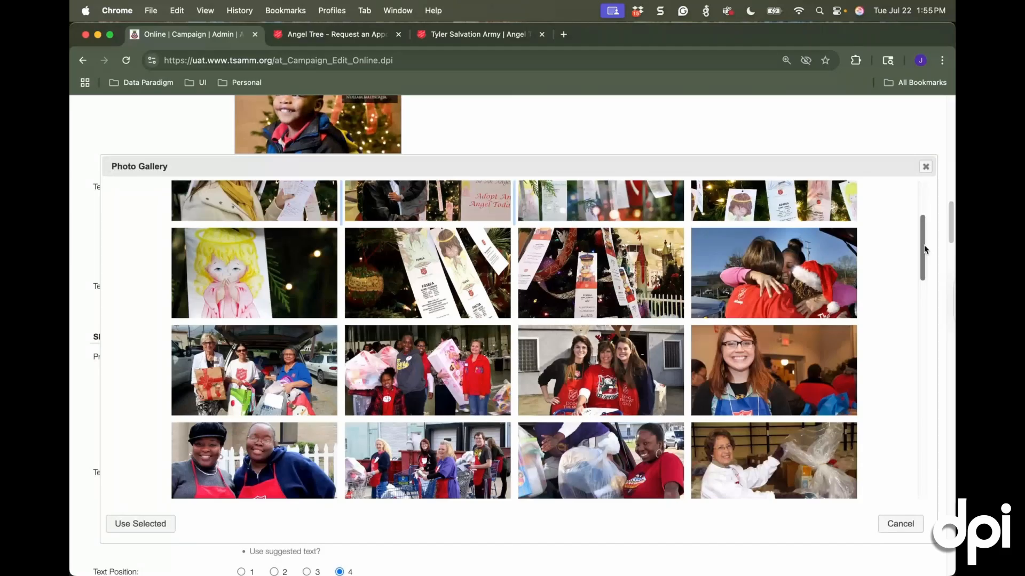
left_click(147, 526)
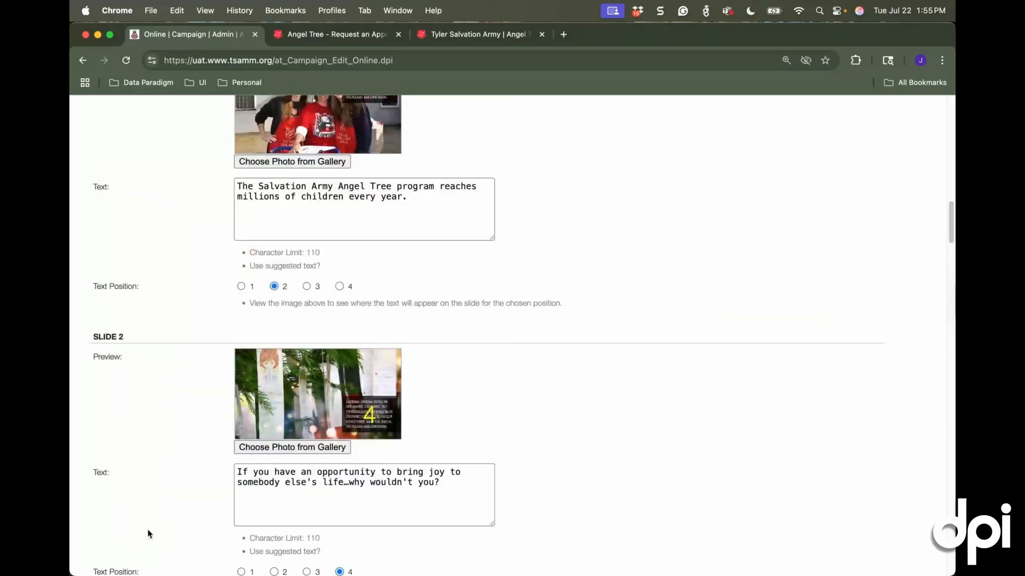
scroll(428, 371, "up", 2)
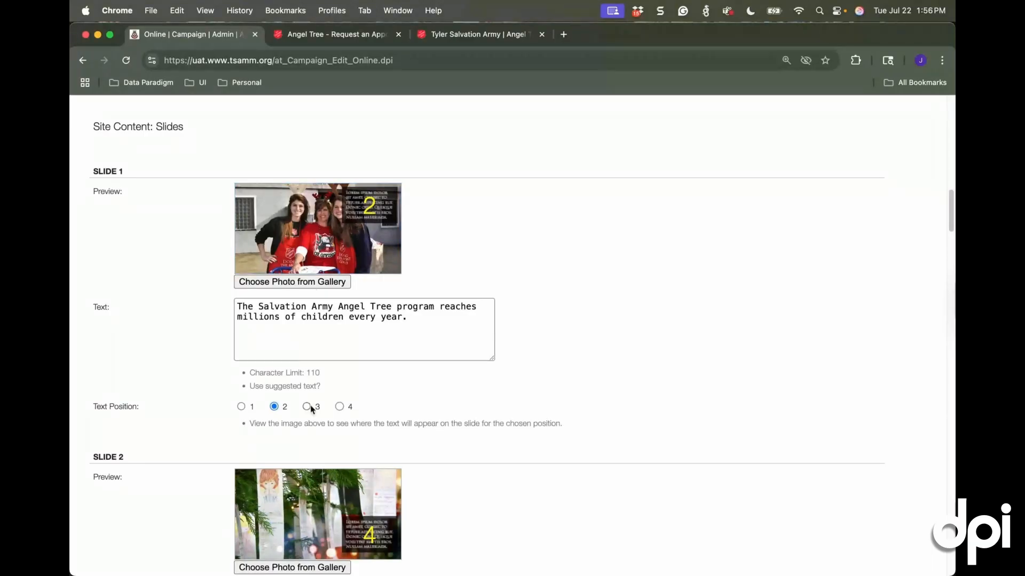
left_click(340, 407)
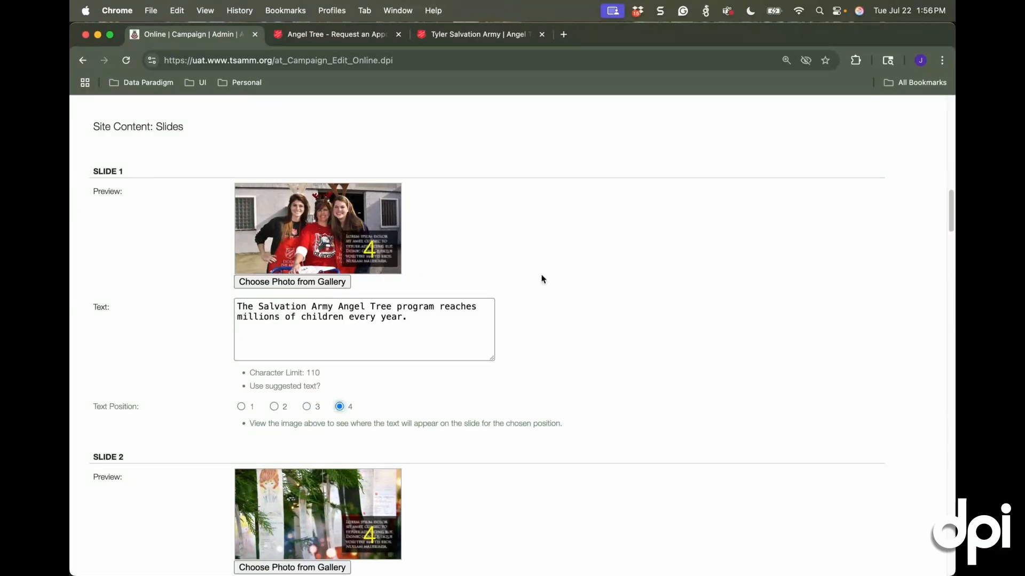
Review the website content settings from the slides through the quote, video, program steps, local history and partners
scroll(542, 279, "down", 2)
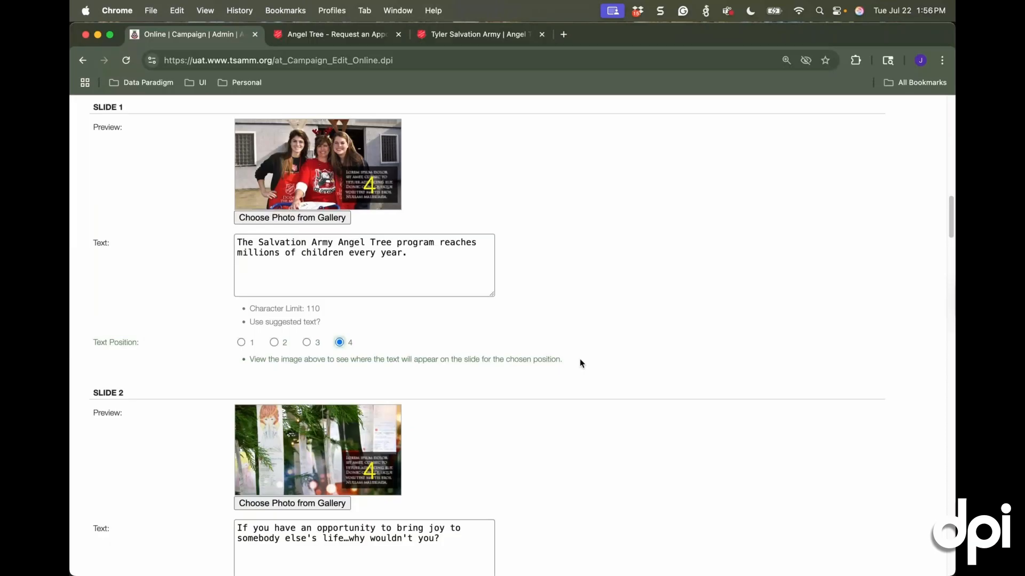
scroll(580, 379, "down", 8)
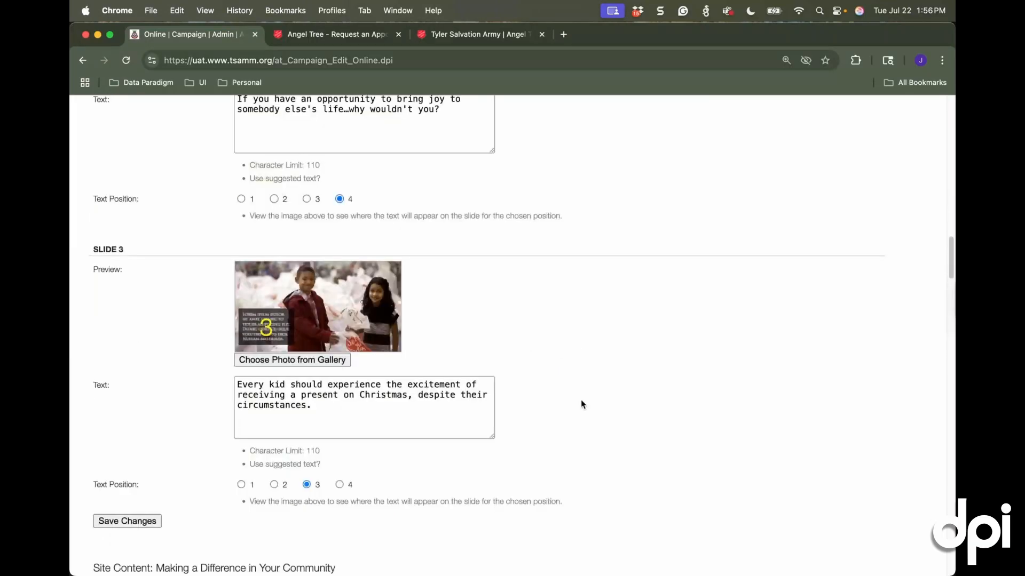
scroll(581, 405, "down", 2)
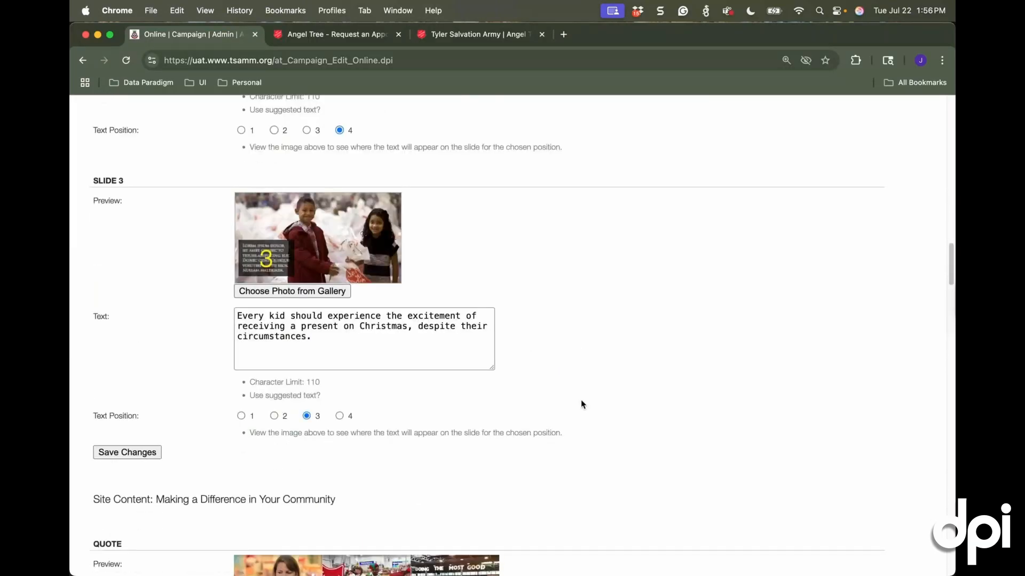
scroll(581, 405, "down", 10)
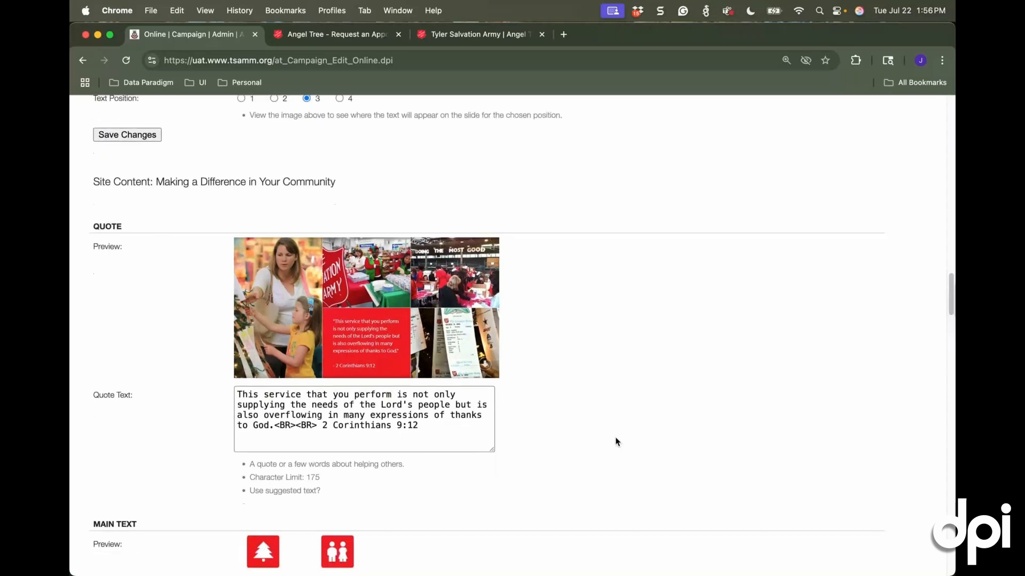
scroll(617, 441, "down", 2)
scroll(616, 442, "down", 2)
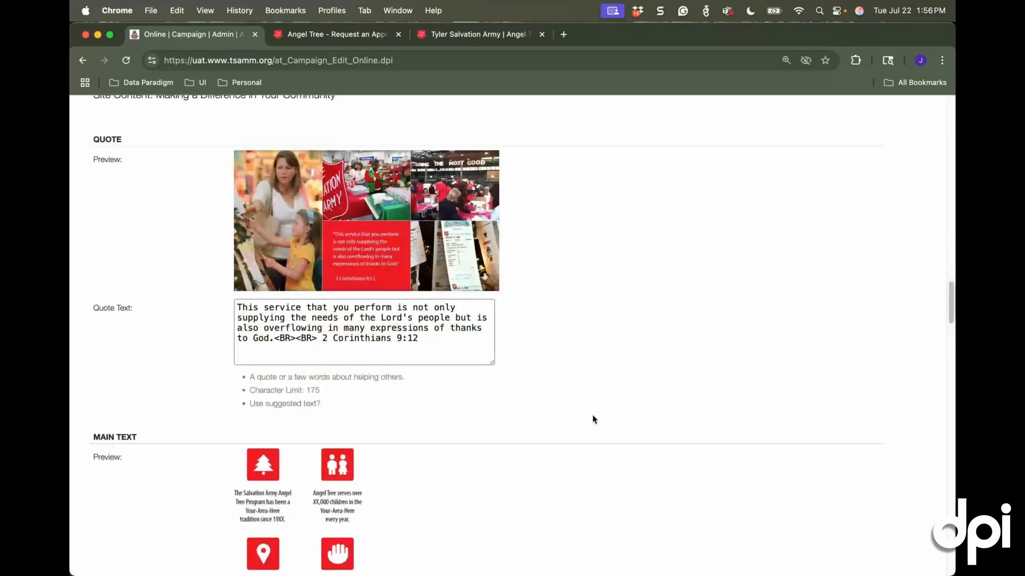
scroll(594, 419, "down", 15)
scroll(662, 389, "down", 12)
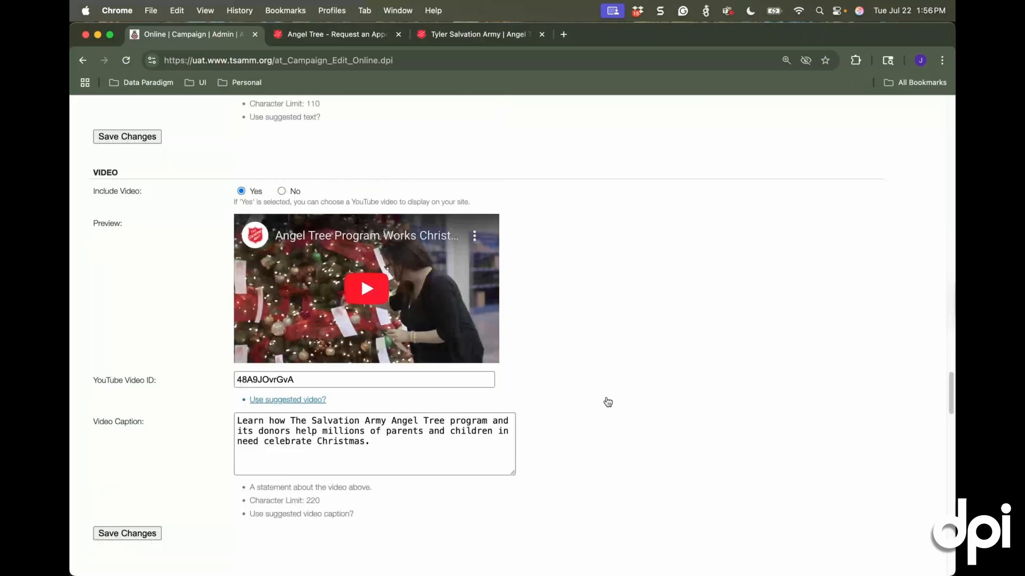
scroll(607, 403, "up", 20)
scroll(606, 398, "down", 16)
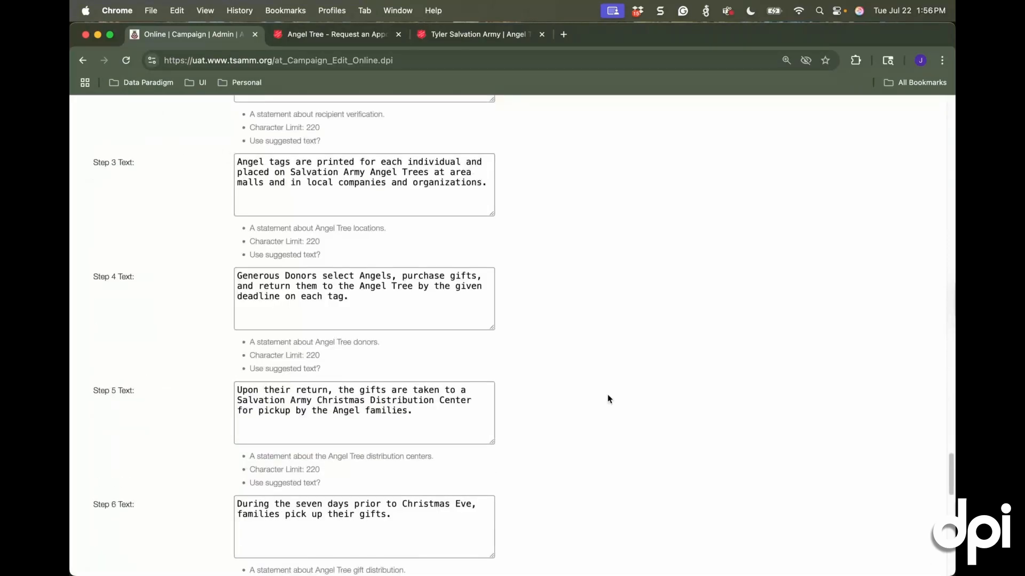
scroll(608, 400, "down", 10)
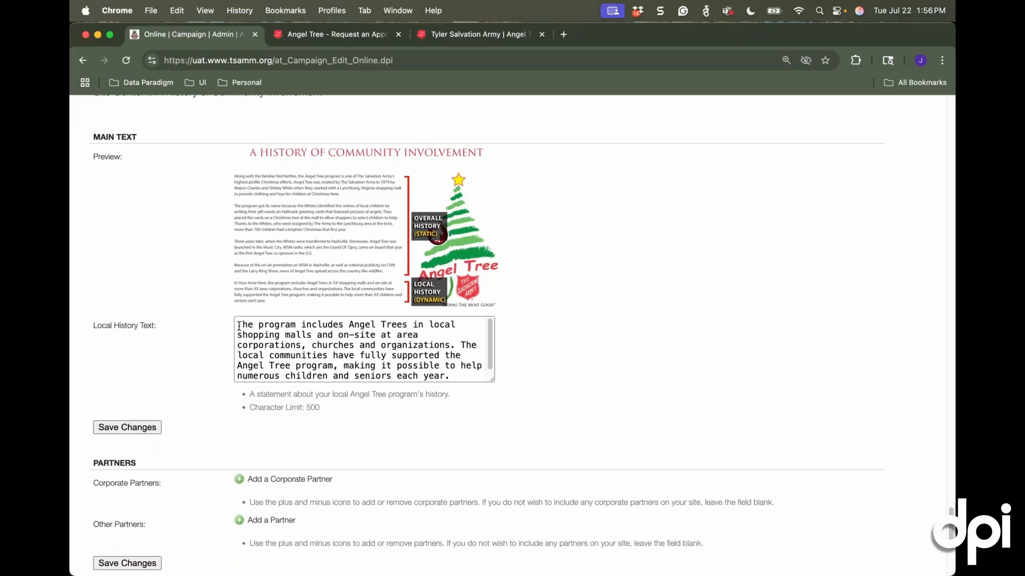
scroll(265, 457, "down", 1)
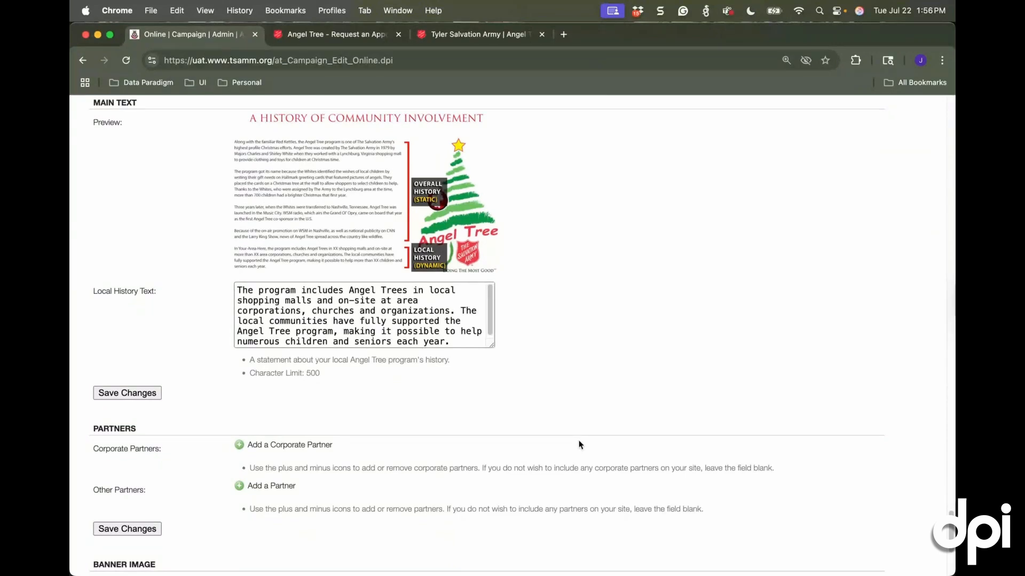
Look back over the slide settings, the website and social media links, the donation URL and the maximum adoptions per session
scroll(580, 445, "up", 10)
scroll(582, 438, "up", 10)
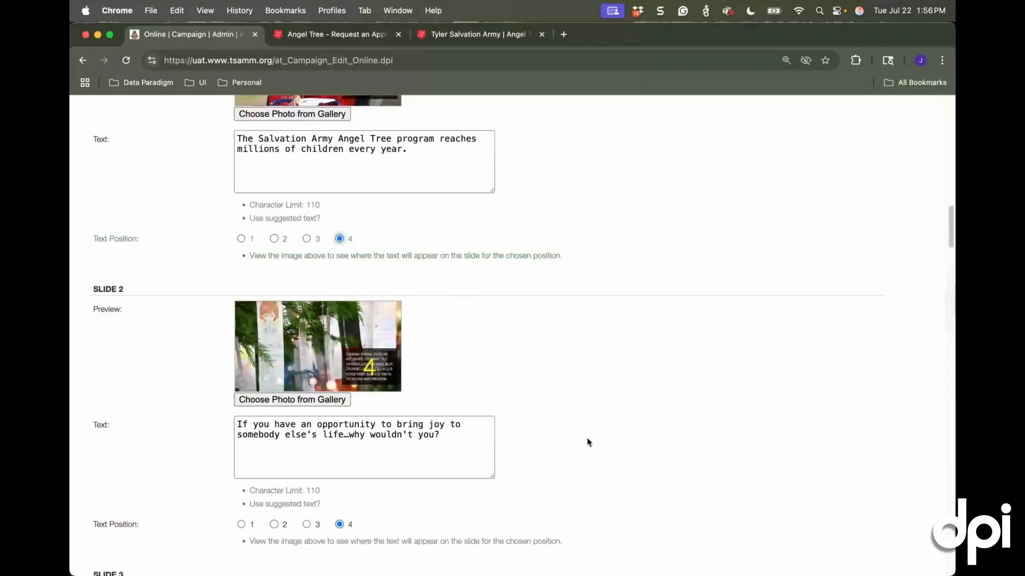
scroll(589, 443, "up", 5)
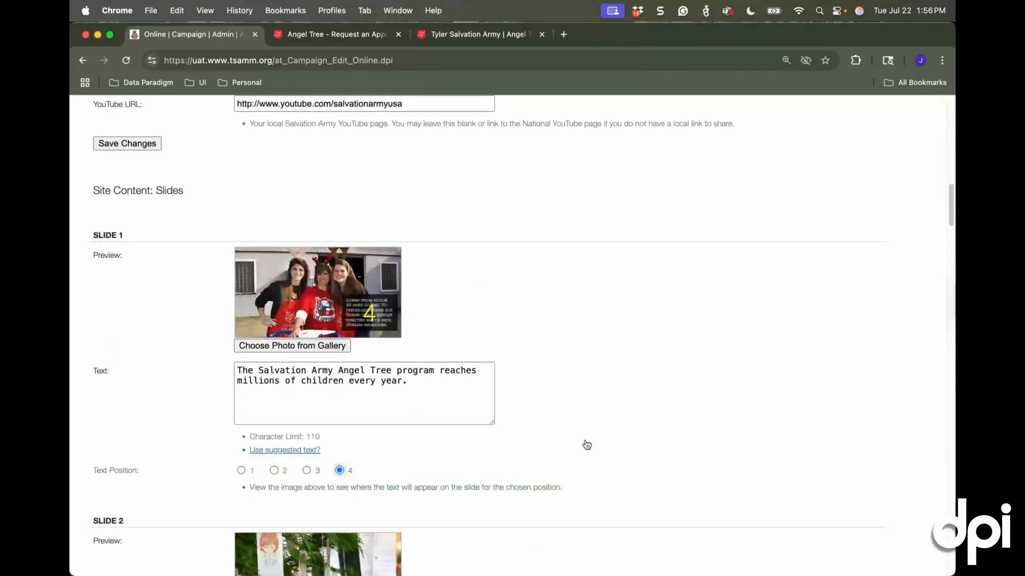
scroll(586, 445, "up", 1)
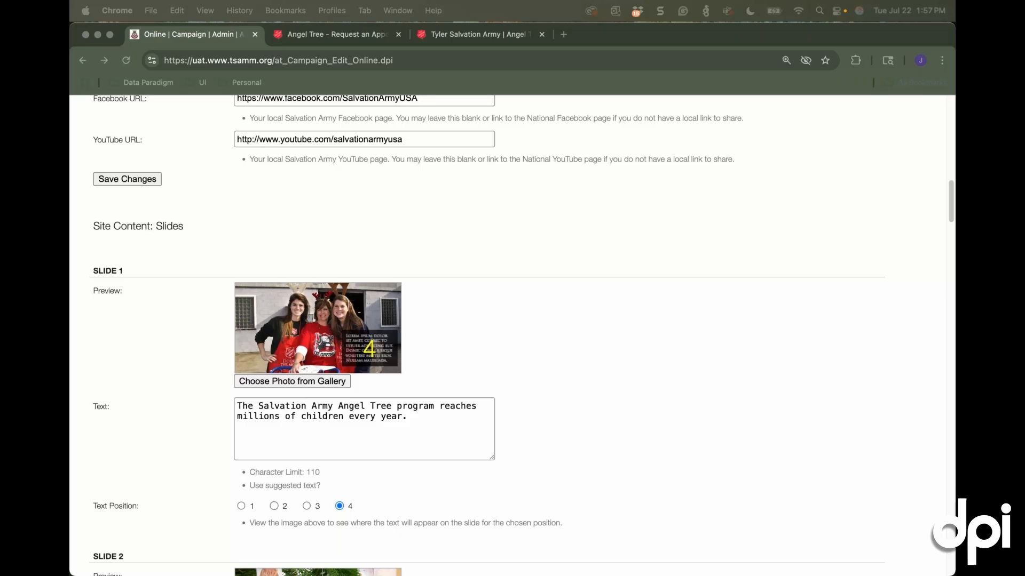
scroll(627, 438, "up", 1)
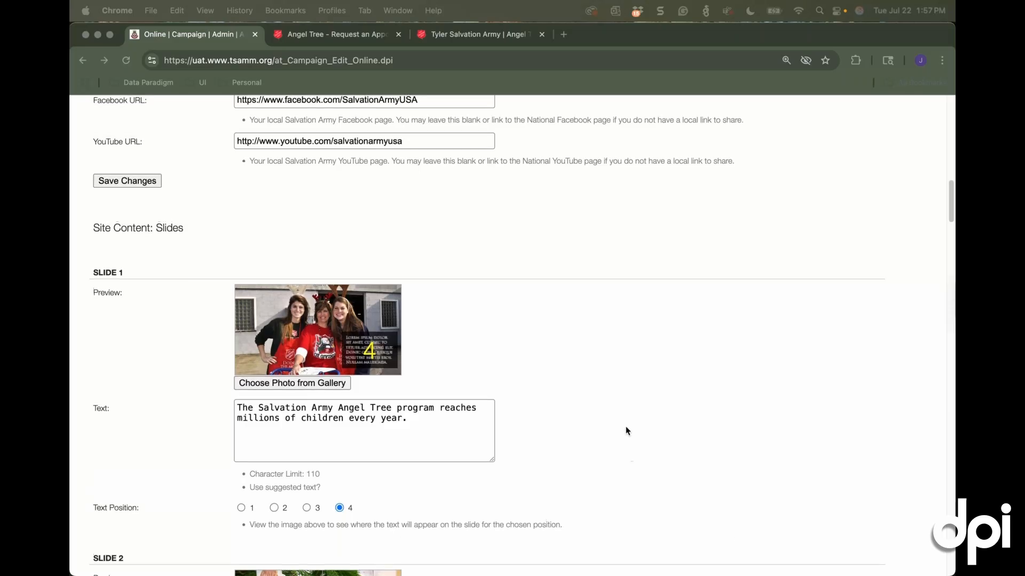
scroll(622, 421, "up", 6)
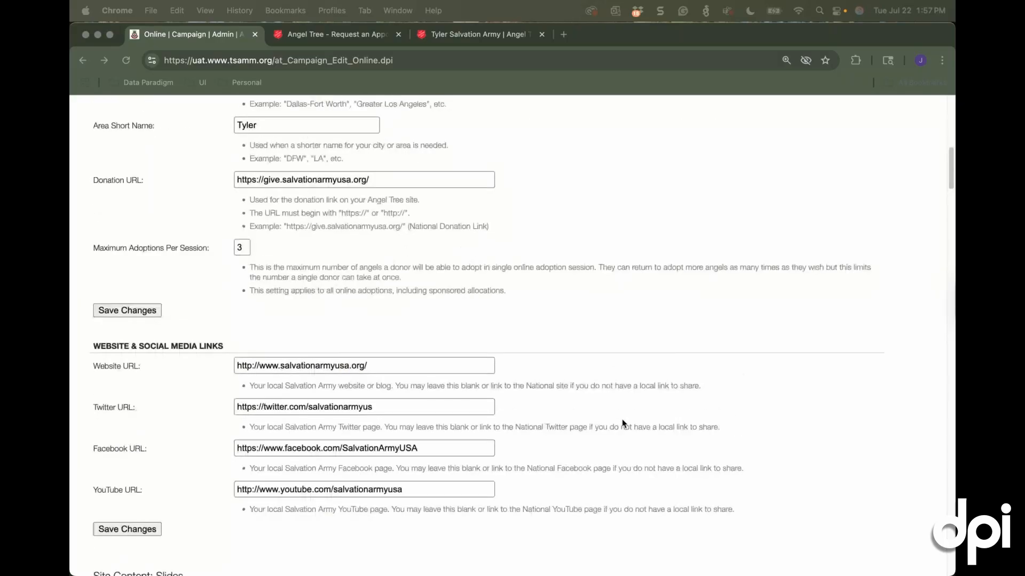
scroll(622, 421, "up", 1)
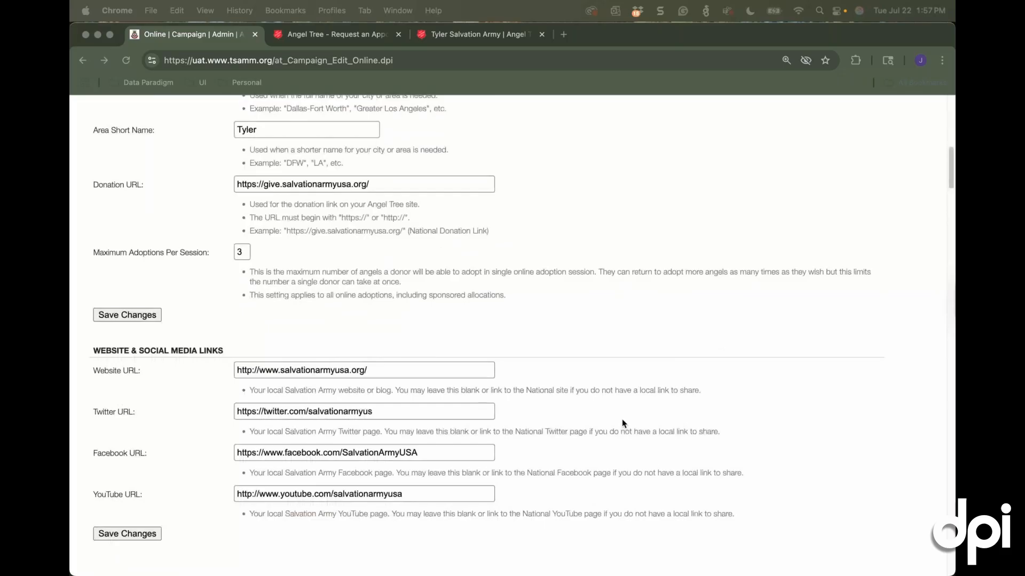
scroll(622, 423, "up", 1)
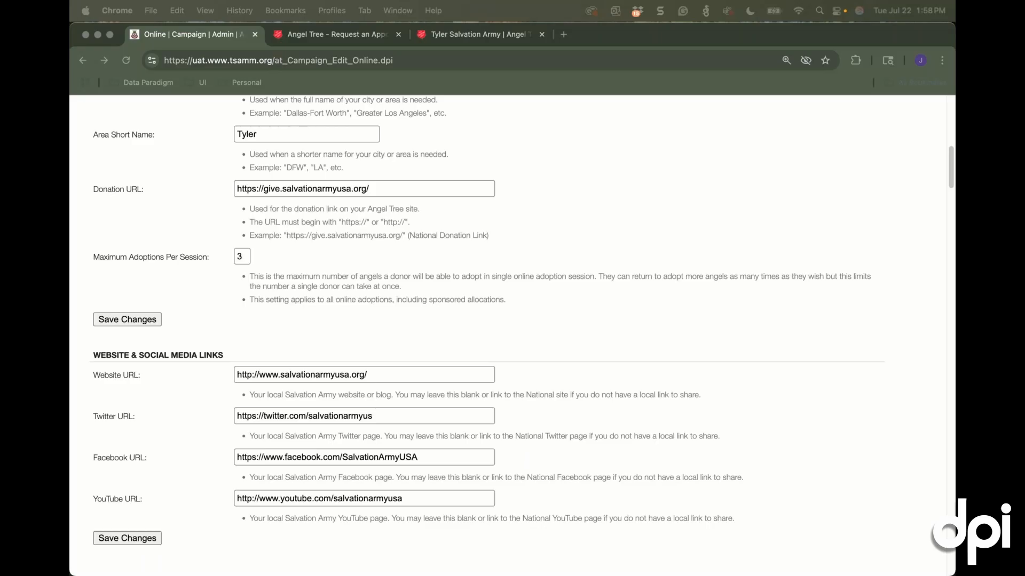
scroll(892, 170, "up", 1)
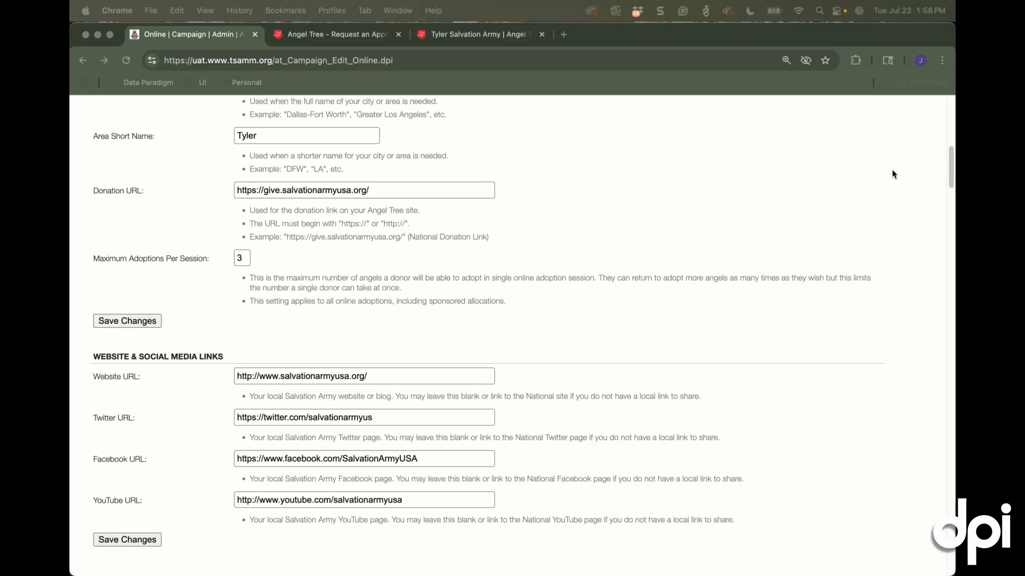
Open the campaign's invitation codes and fill in a request for 100 individual codes at the Christmas Warehouse intake site
scroll(892, 171, "up", 10)
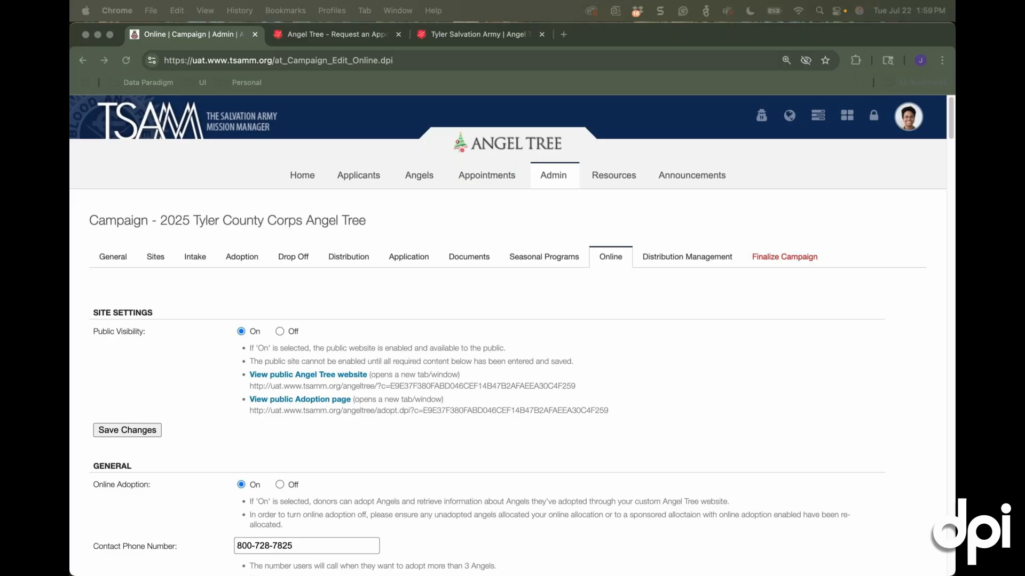
left_click(553, 179)
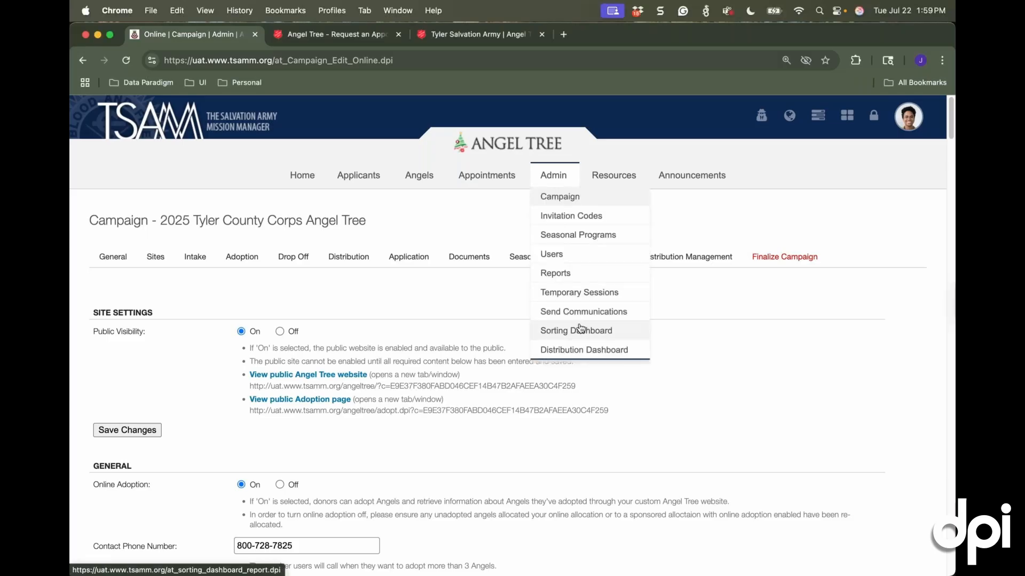
left_click(581, 217)
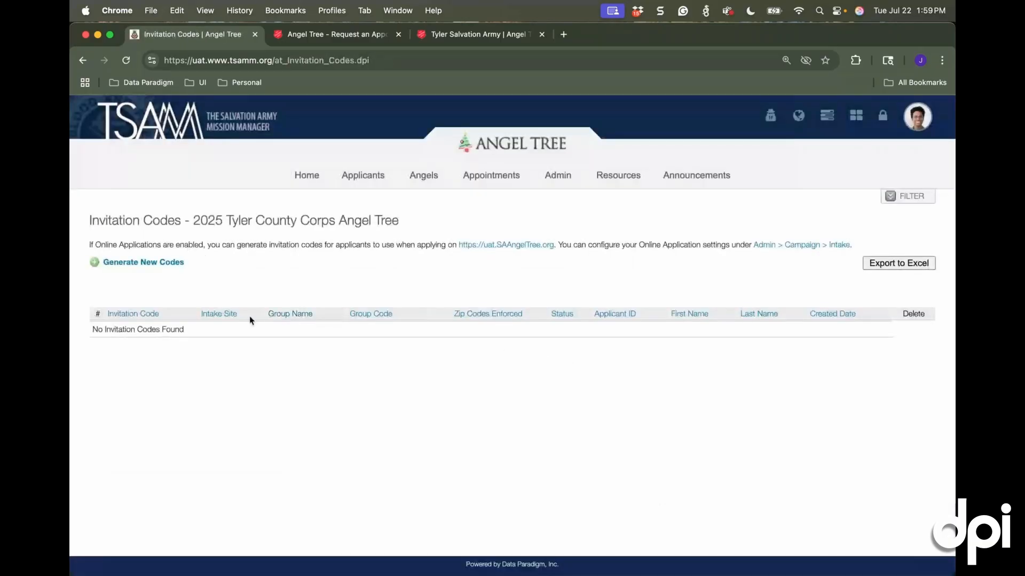
left_click(184, 262)
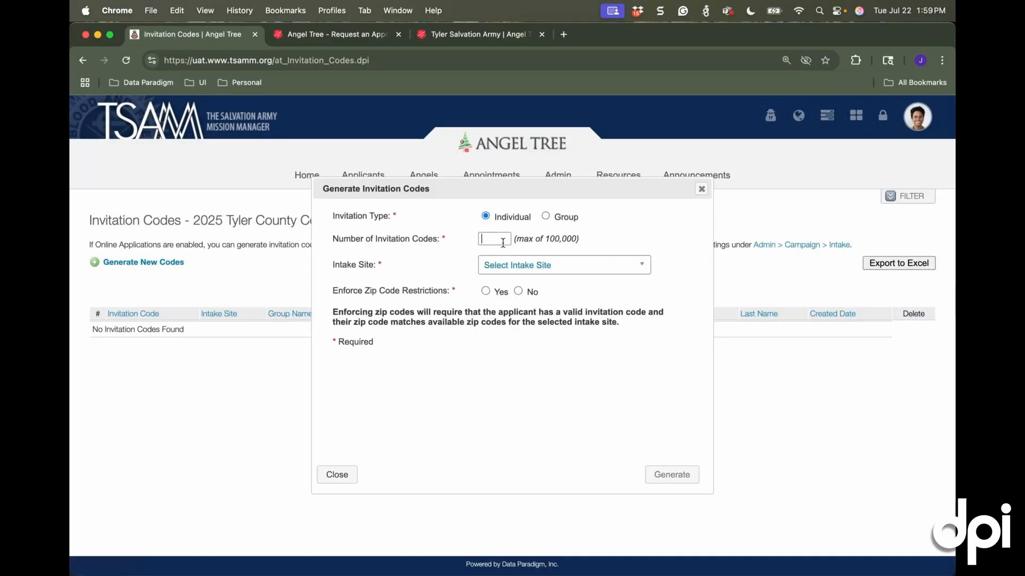
left_click(494, 238)
type("100")
left_click(579, 266)
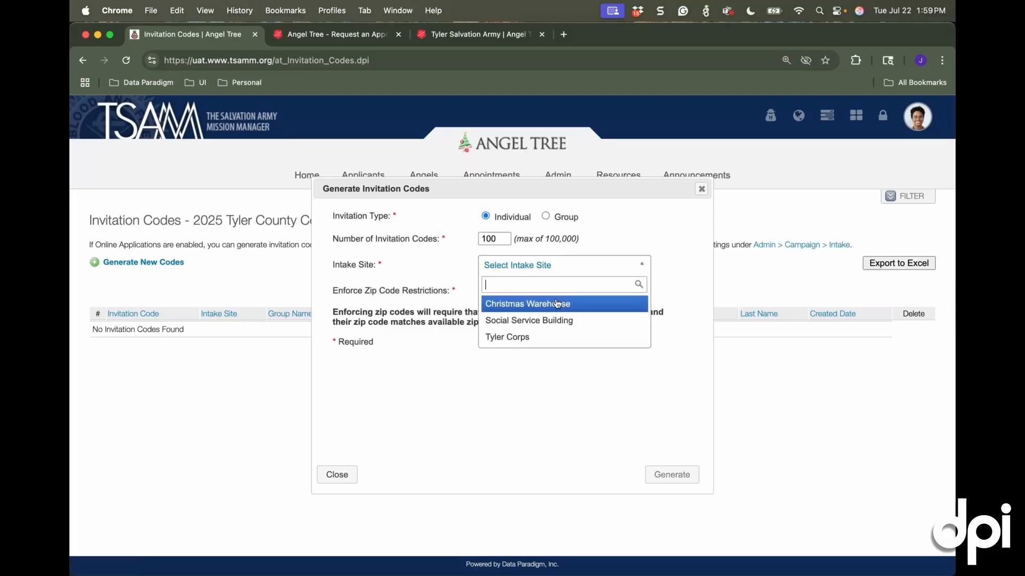
left_click(549, 302)
Change the invitation request to a group named Local Community College with zip code restrictions enforced, and close it without generating codes
left_click(546, 217)
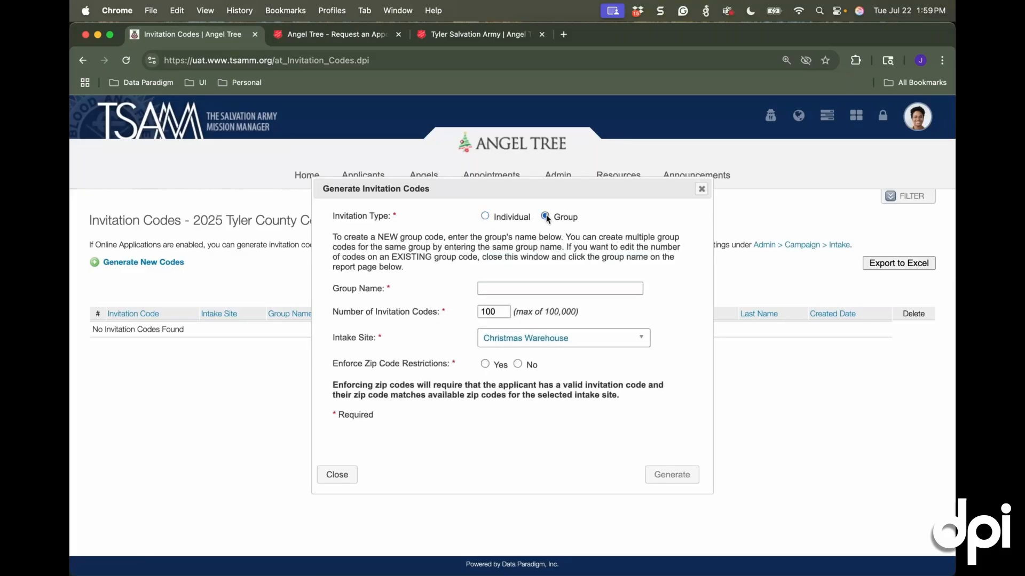
left_click(572, 291)
type("Local Community College")
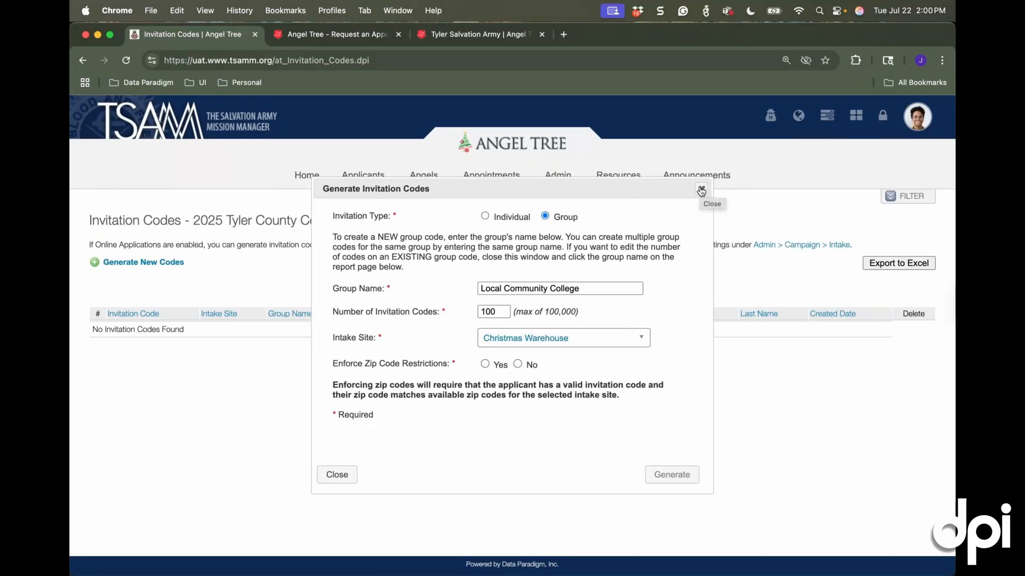
left_click(485, 365)
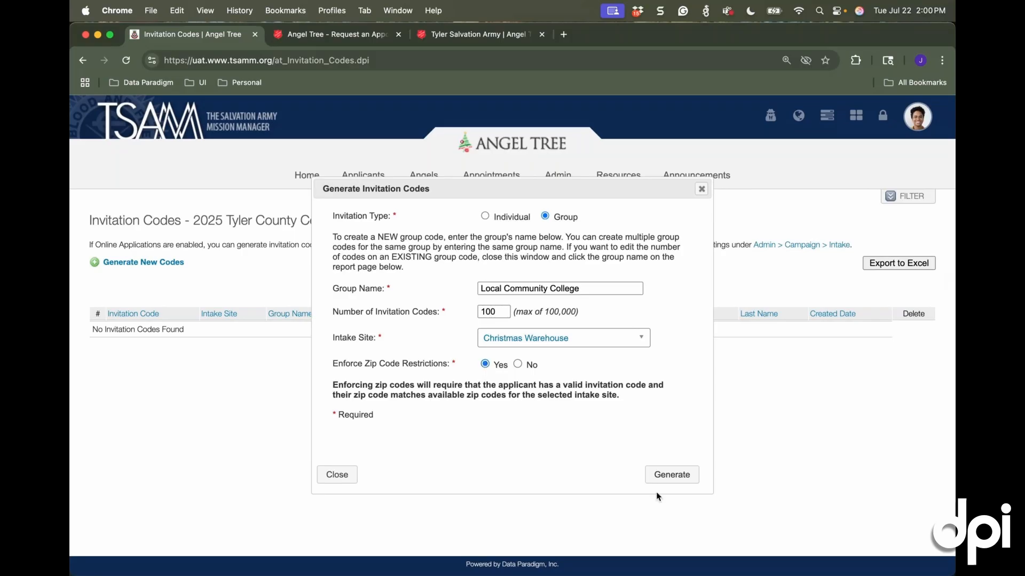
left_click(701, 189)
Return to the campaign's general settings and open saangeltree.org in a new browser tab
mouse_move(558, 175)
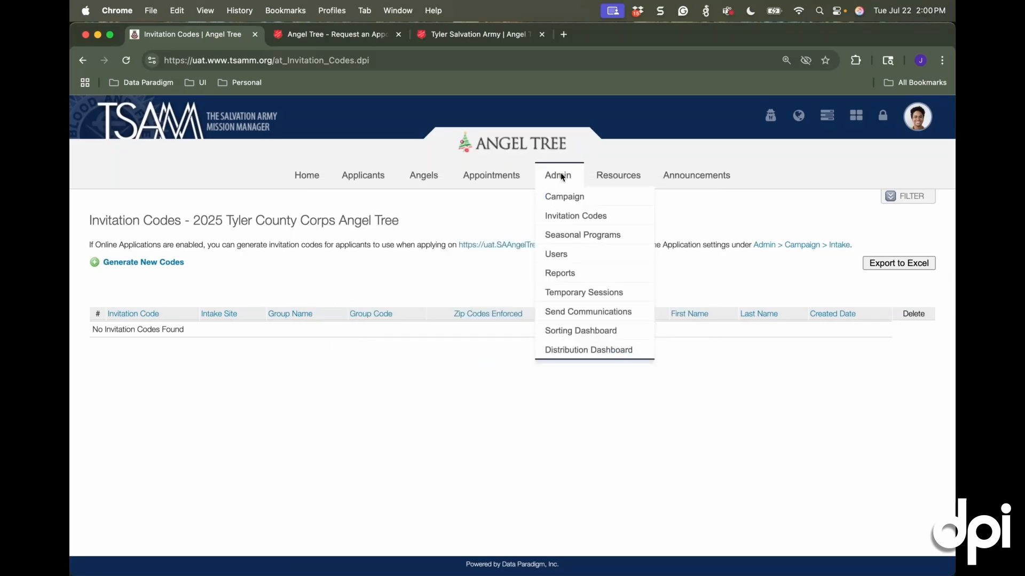
left_click(561, 177)
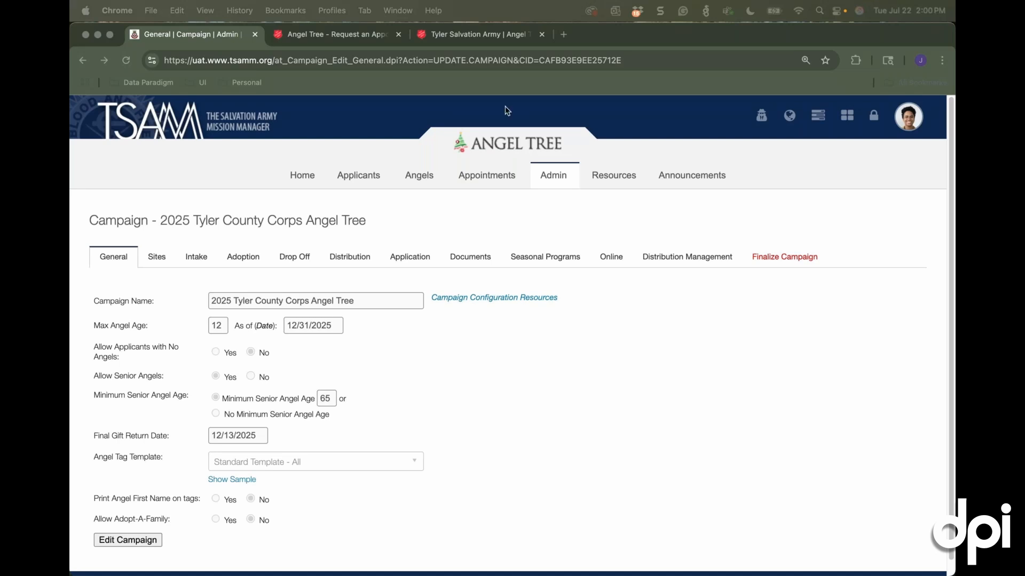
left_click(563, 36)
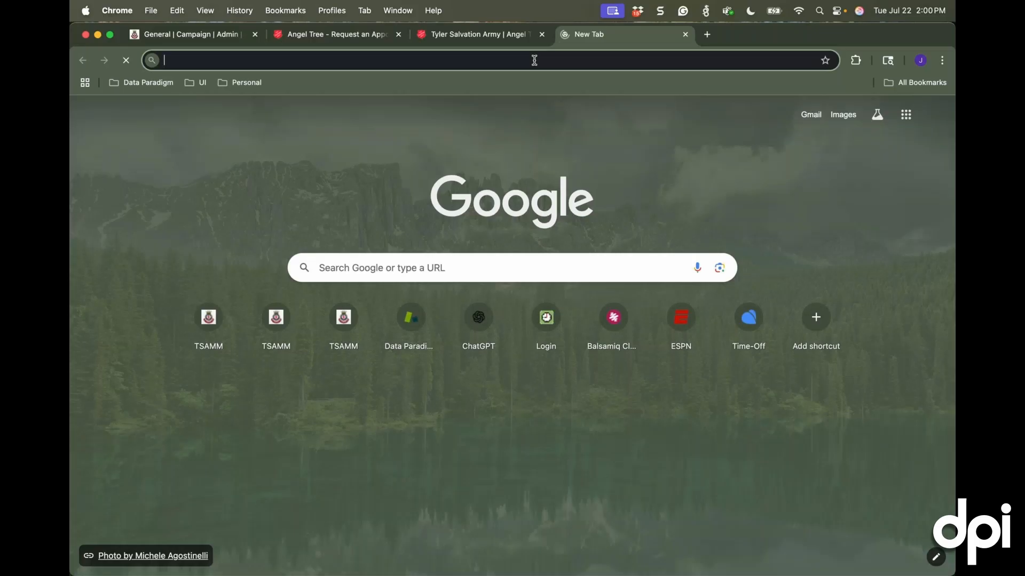
type("saangeltre.")
key("BackSpace")
type("e")
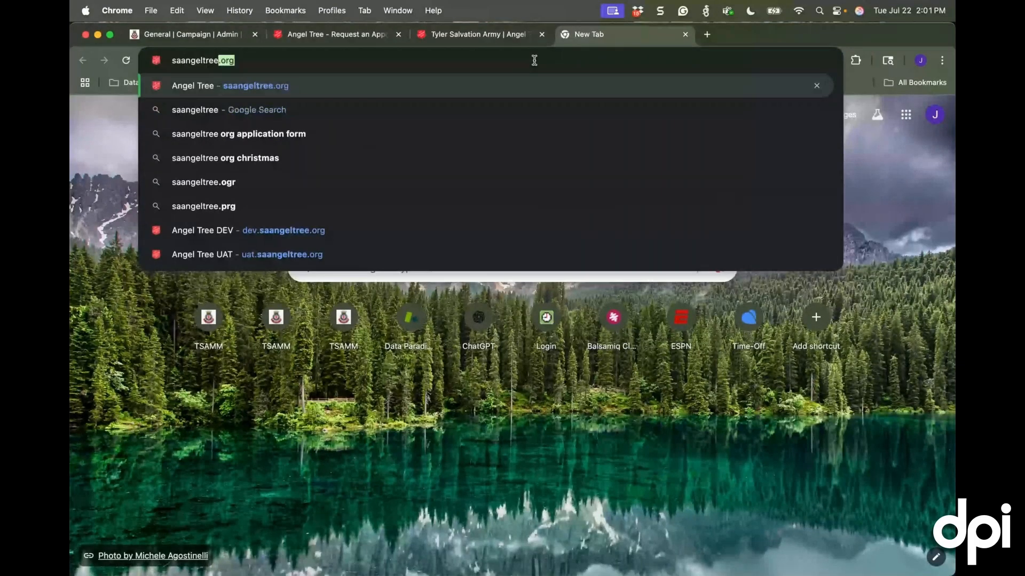
key("Return")
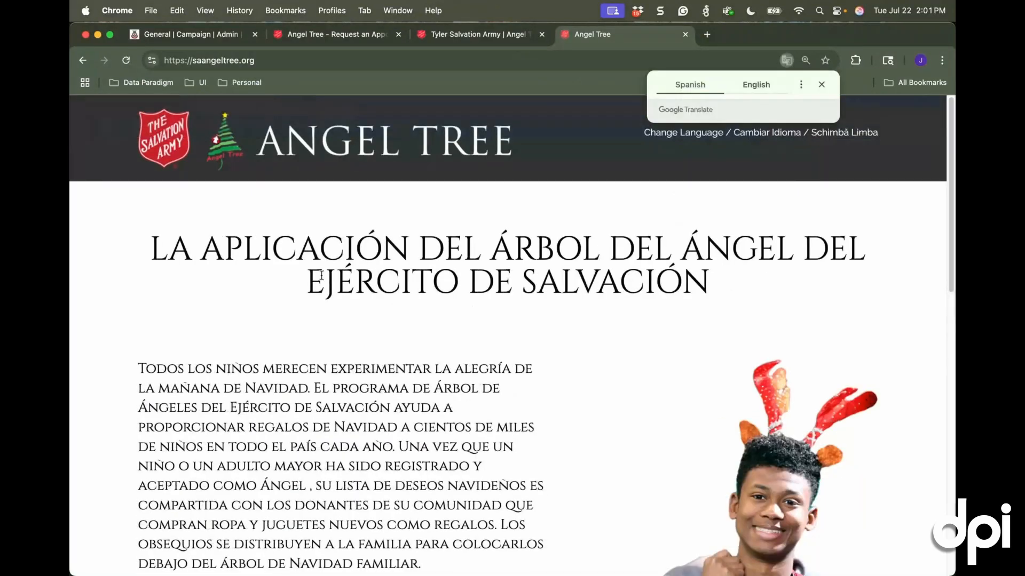
Switch the Angel Tree application page's language to English and return to the campaign's general settings
scroll(516, 483, "down", 15)
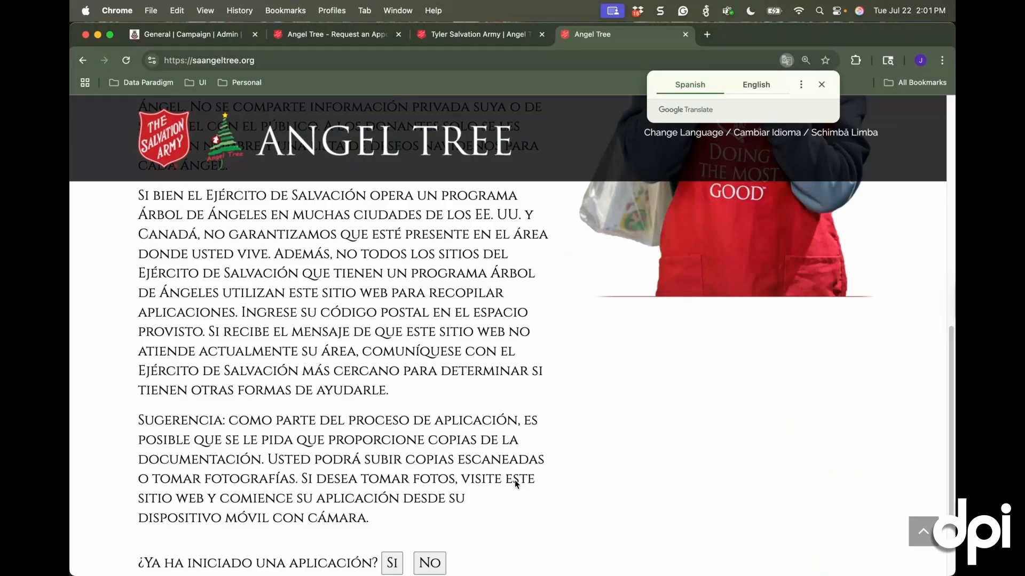
scroll(514, 479, "up", 7)
scroll(512, 473, "up", 3)
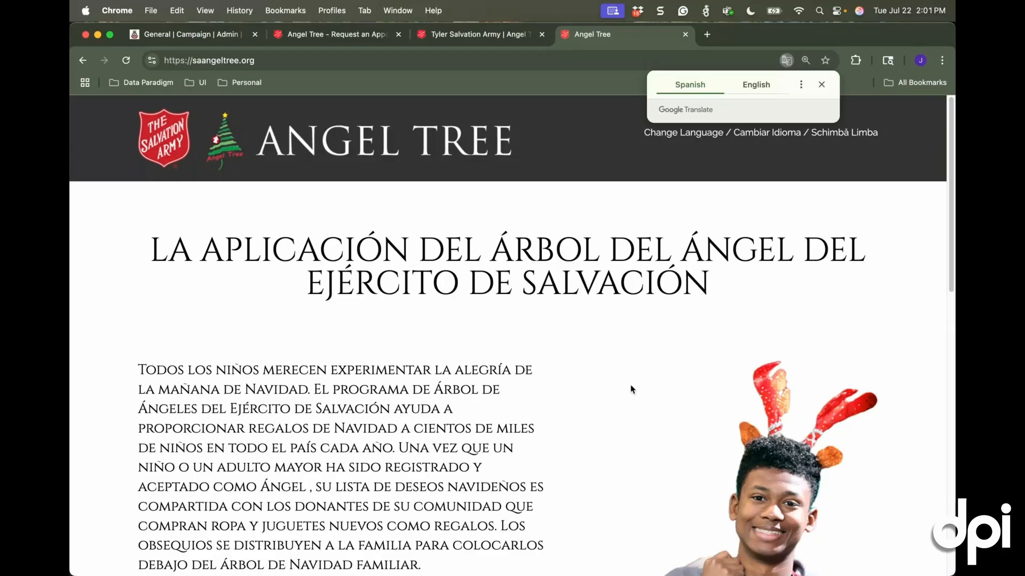
scroll(656, 316, "down", 3)
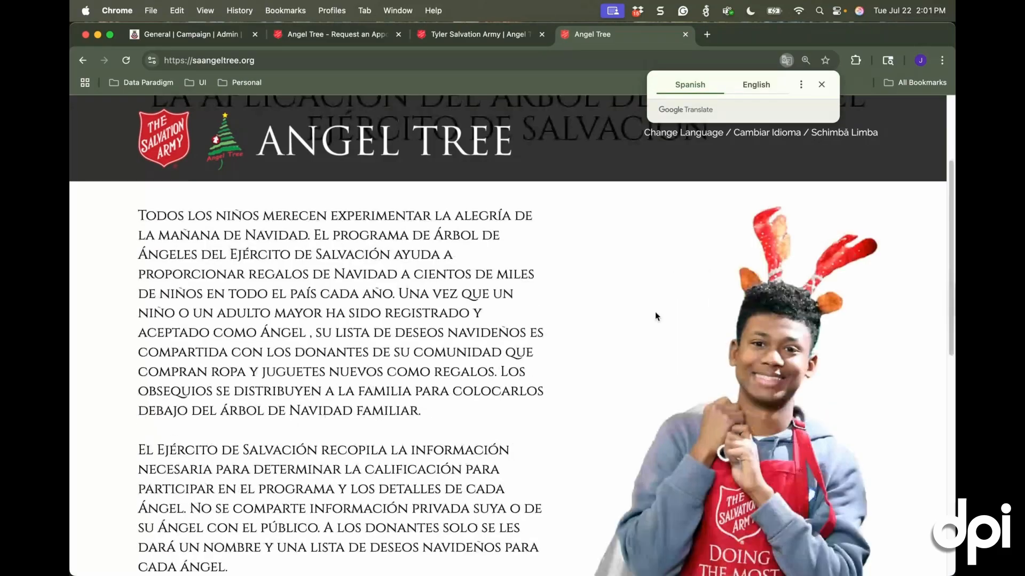
scroll(655, 316, "down", 2)
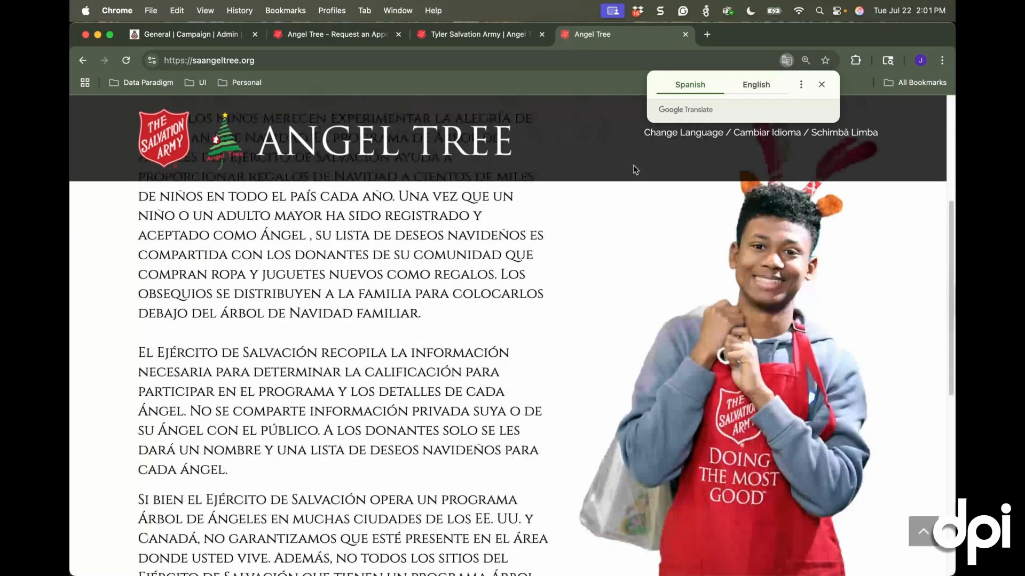
left_click(649, 156)
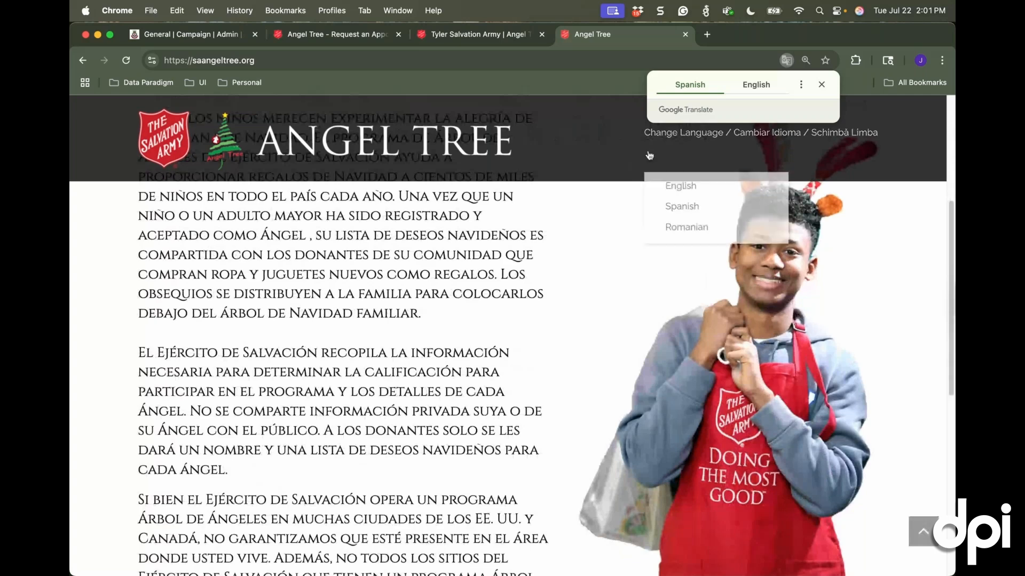
left_click(670, 184)
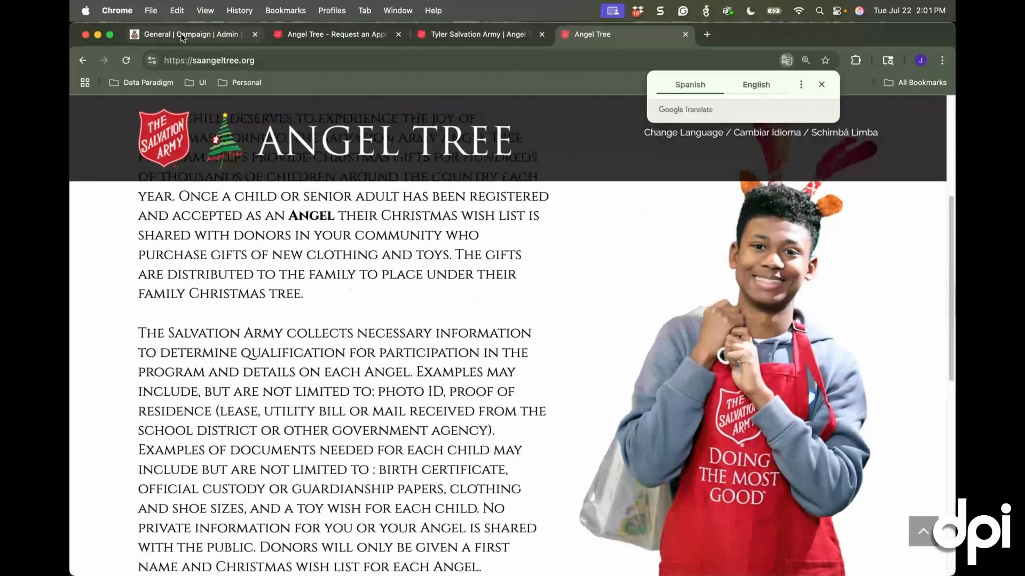
left_click(182, 35)
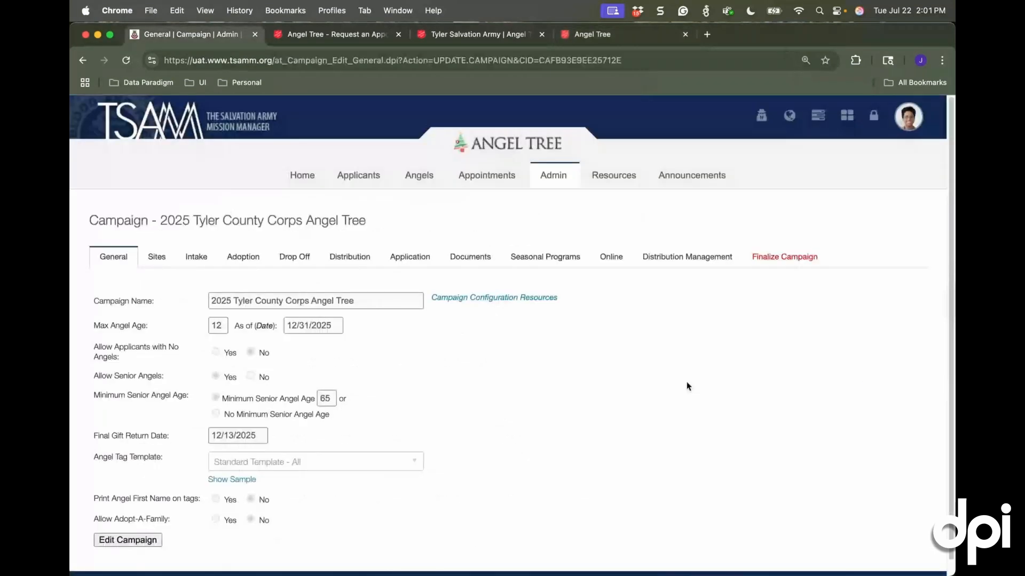
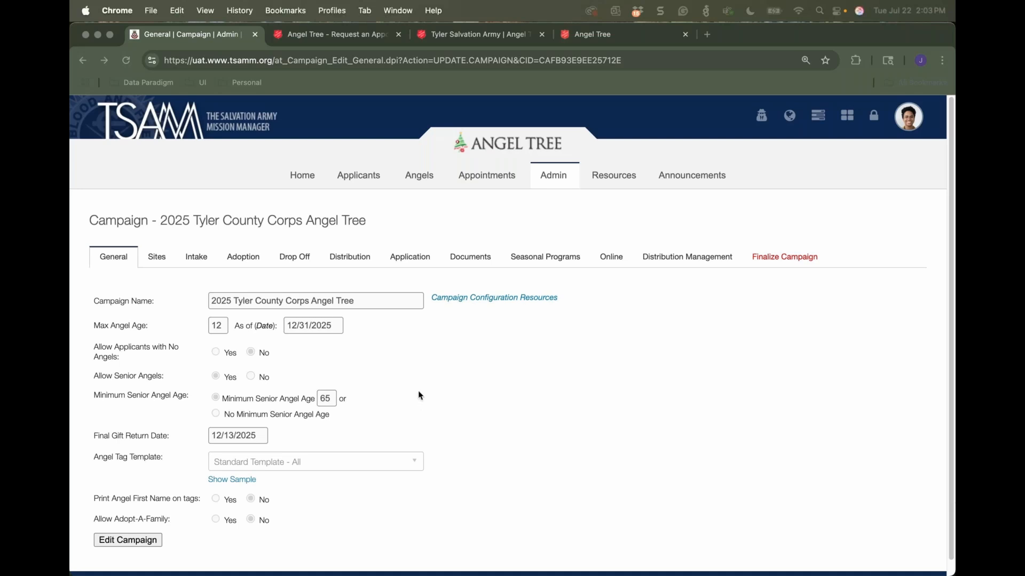
In the campaign's online application settings, stop asking for Clothing Type, Shoe Size and Coat Size in Step 3 - Angel Information
left_click(402, 257)
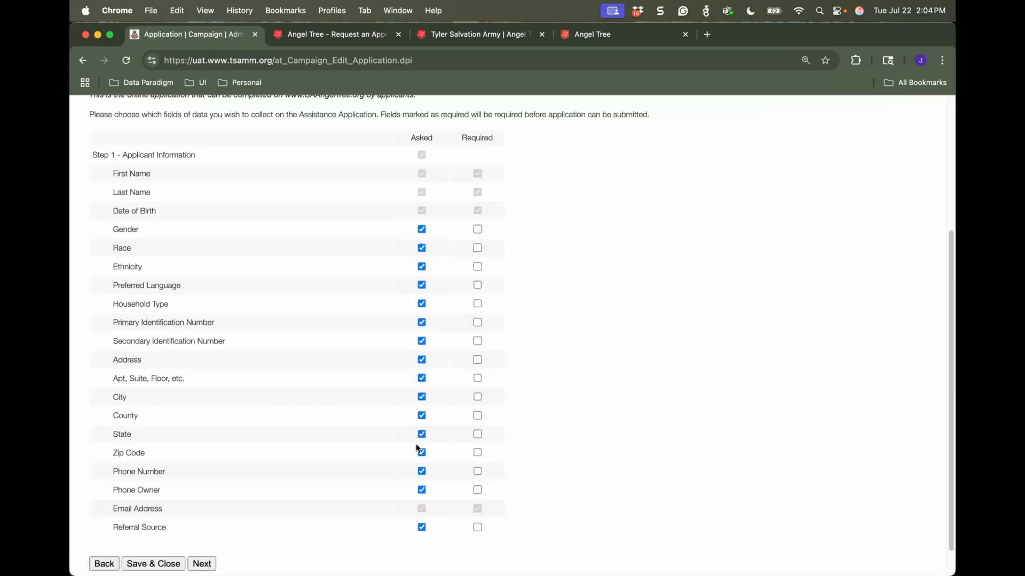
left_click(201, 564)
left_click(202, 522)
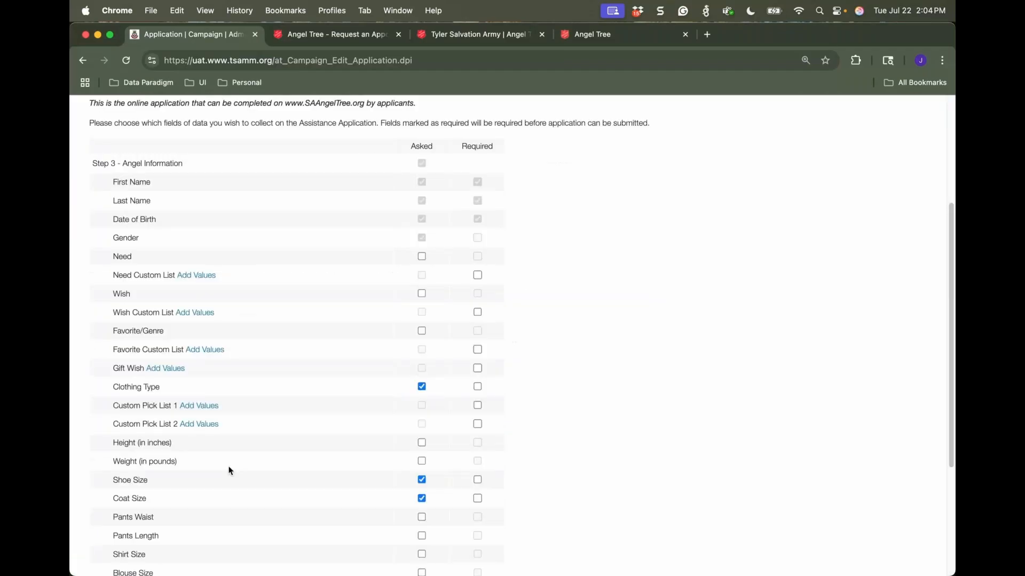
left_click(425, 389)
left_click(422, 479)
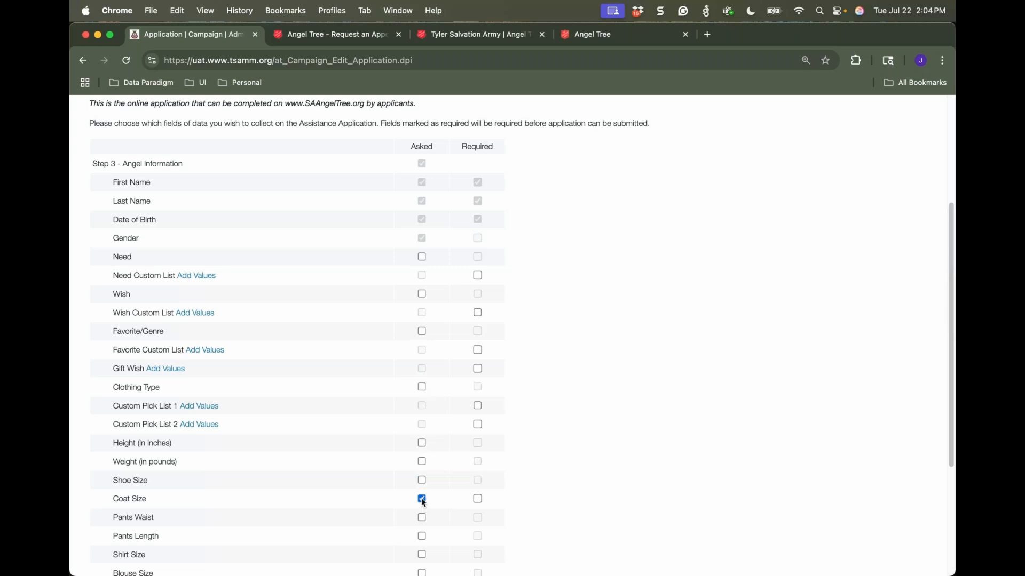
left_click(421, 499)
Go to the campaign's document requirements and open the required document types for editing
scroll(348, 453, "down", 5)
scroll(347, 449, "up", 10)
scroll(346, 449, "up", 2)
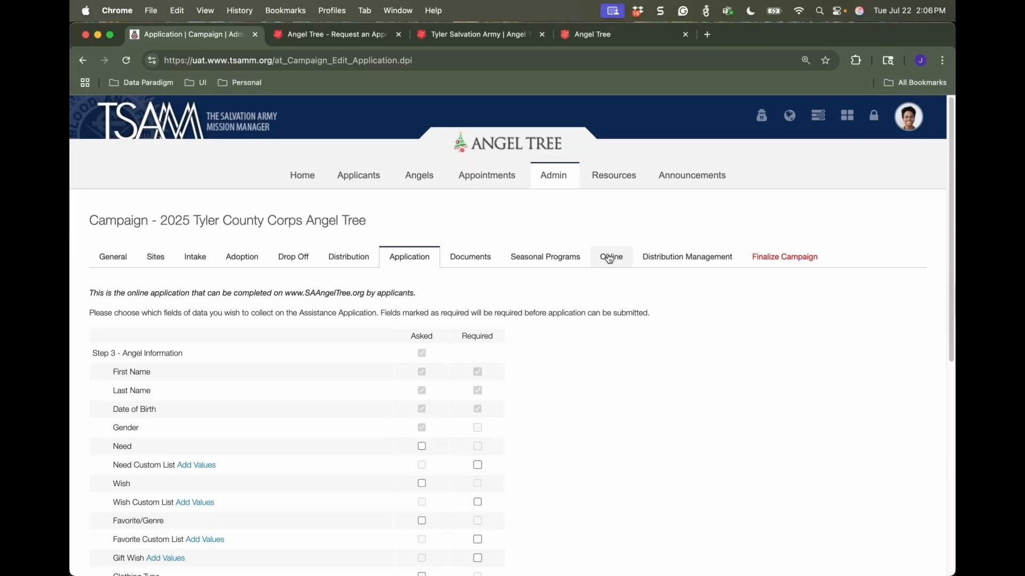
left_click(473, 255)
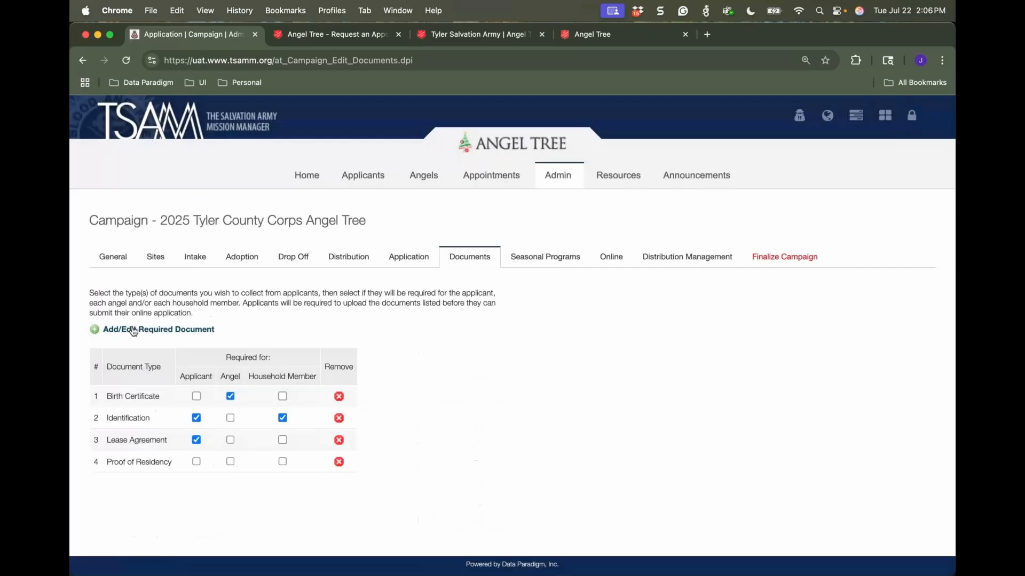
left_click(133, 331)
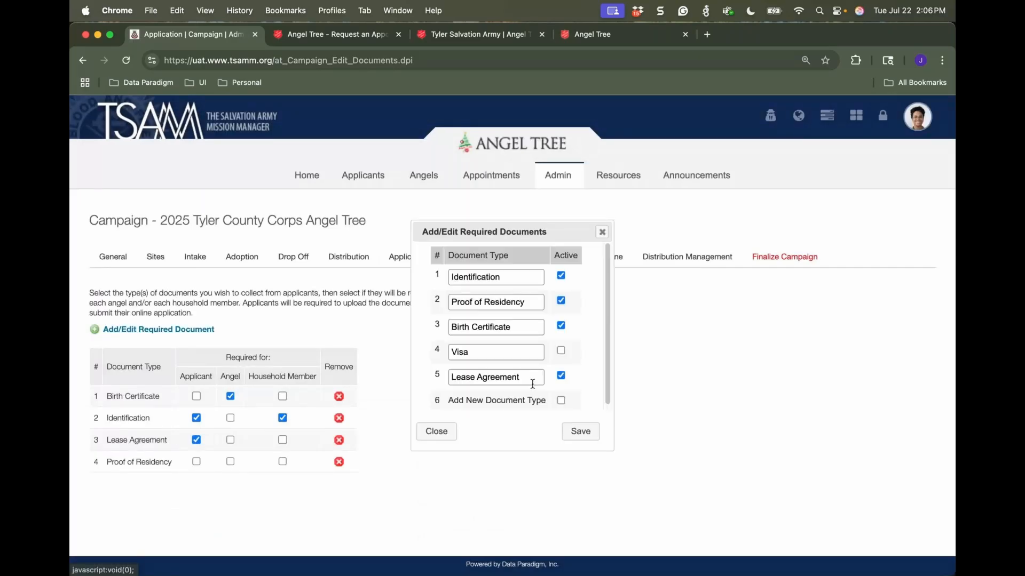
Add and save the document type "Lease Agreement, Recent Utility Bill, or printout from Social Security Office" and require it for applicants
left_click(488, 398)
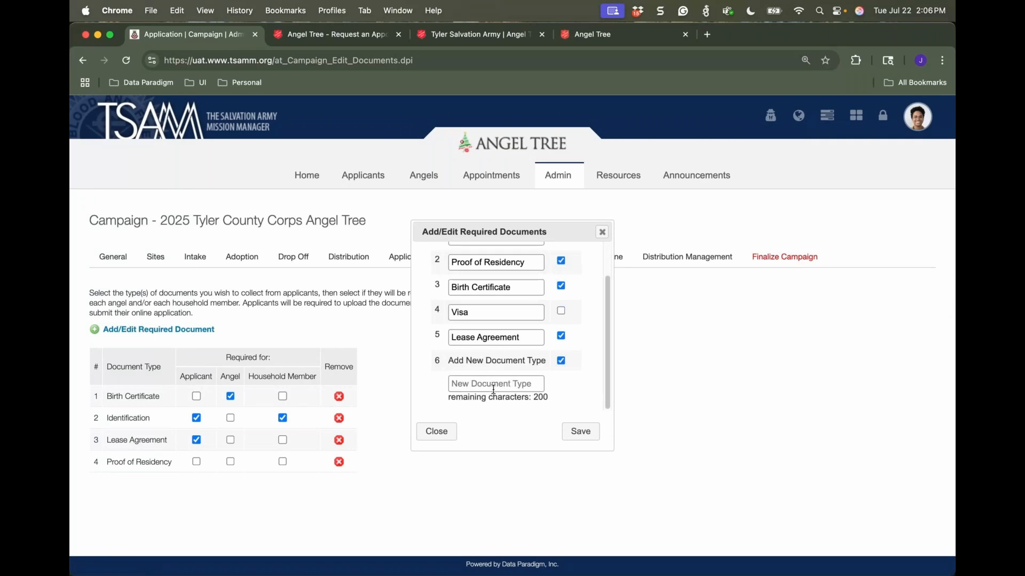
left_click(494, 384)
type("Lease Agreement, ")
type("Recent")
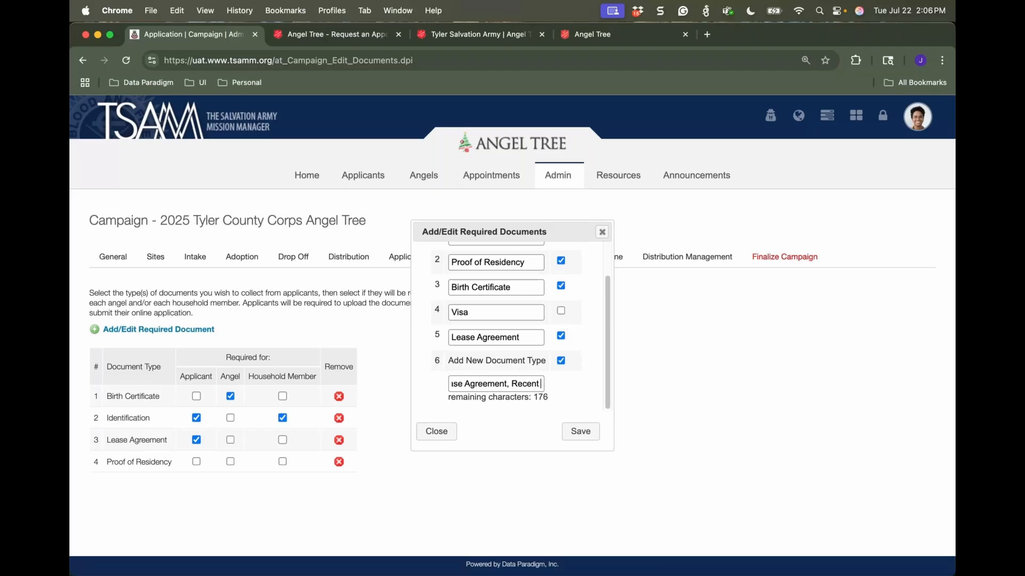
type(" Utility Bi")
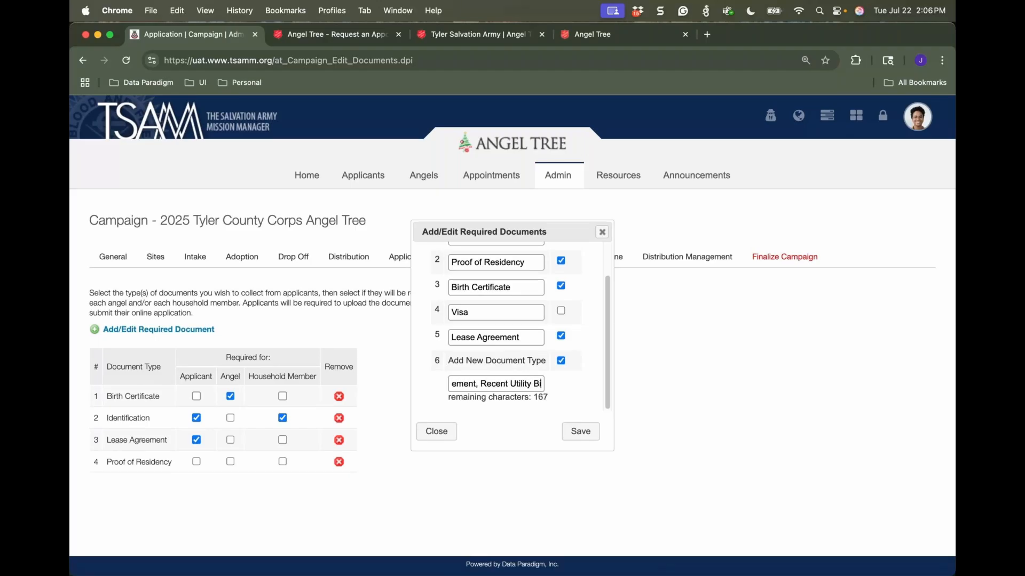
type("ll")
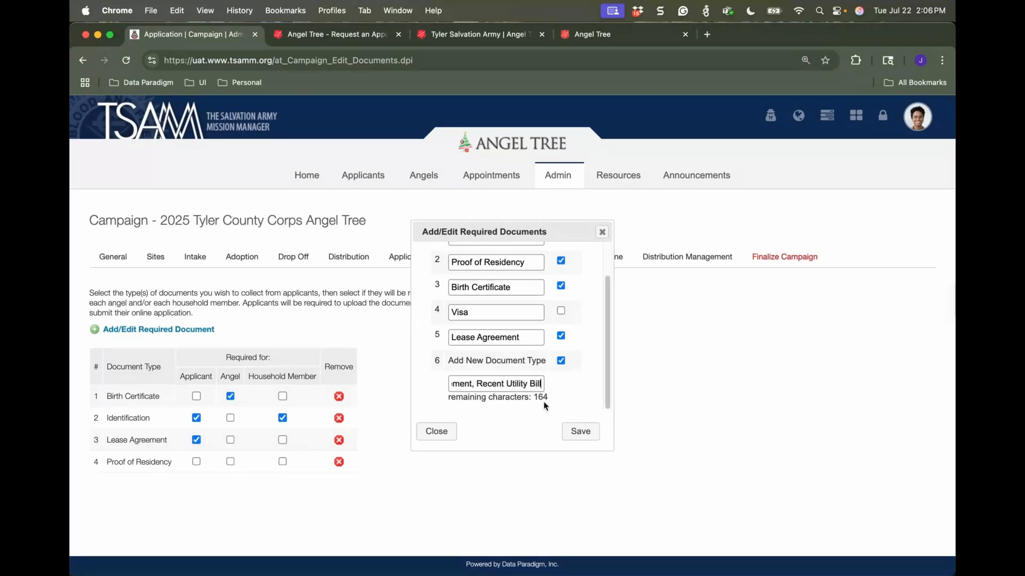
type(", or printo")
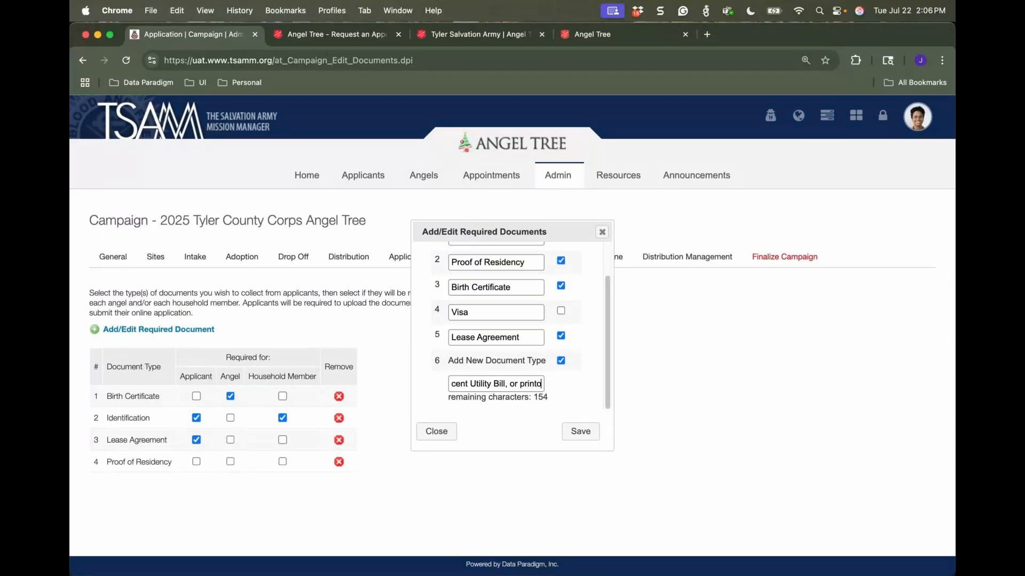
type("ut from S")
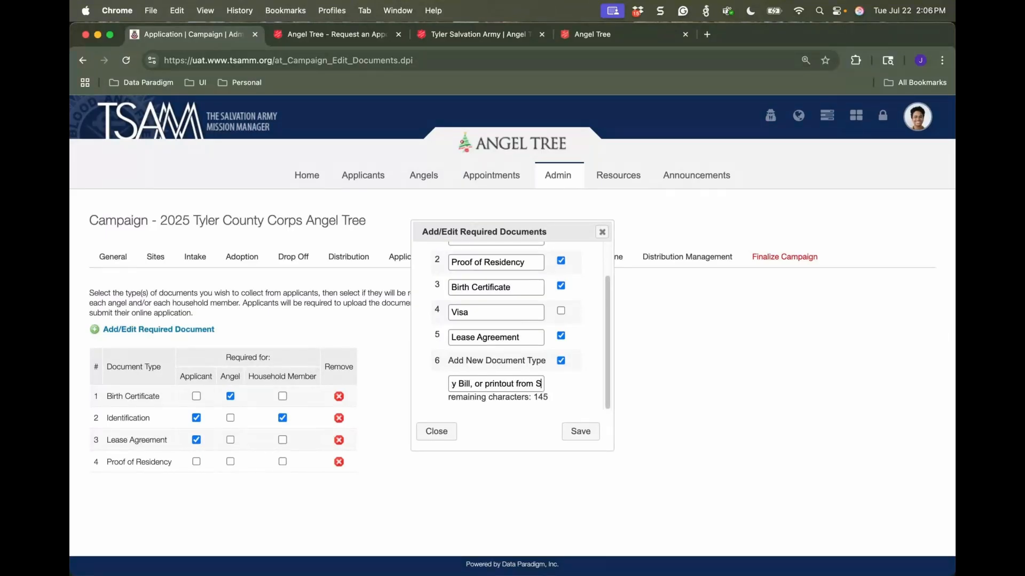
type("ocial Security Officer")
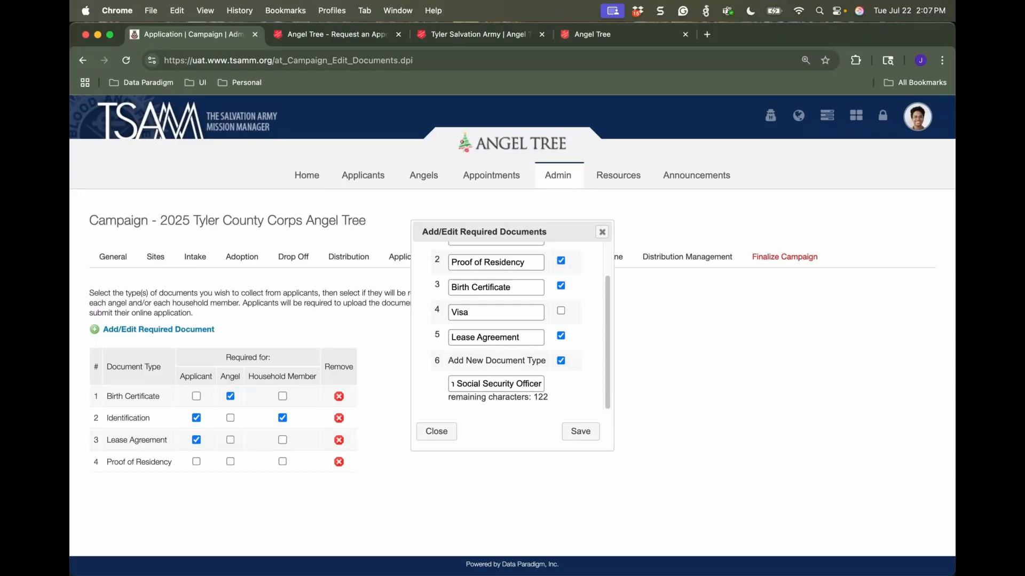
key("BackSpace")
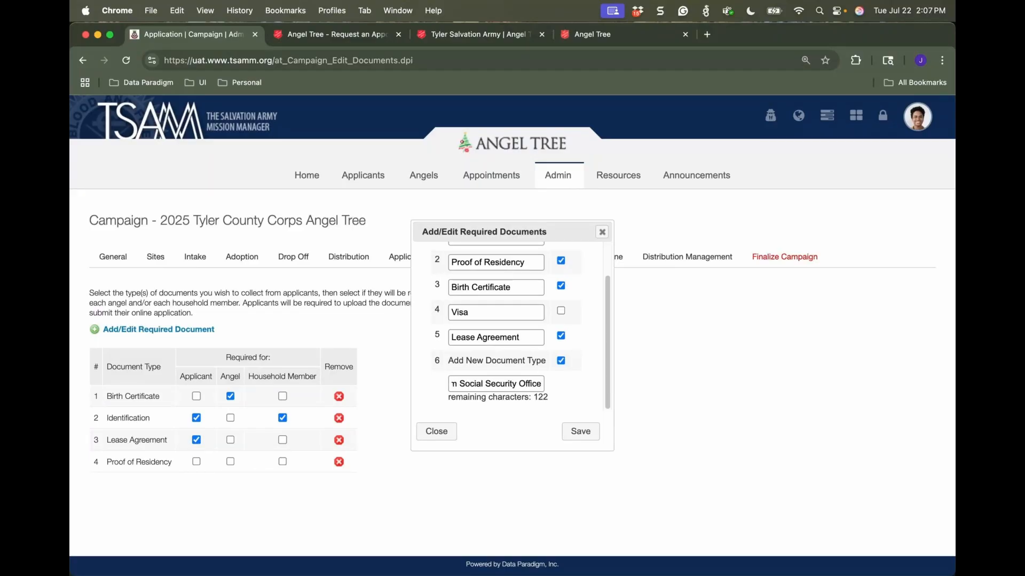
left_click(596, 433)
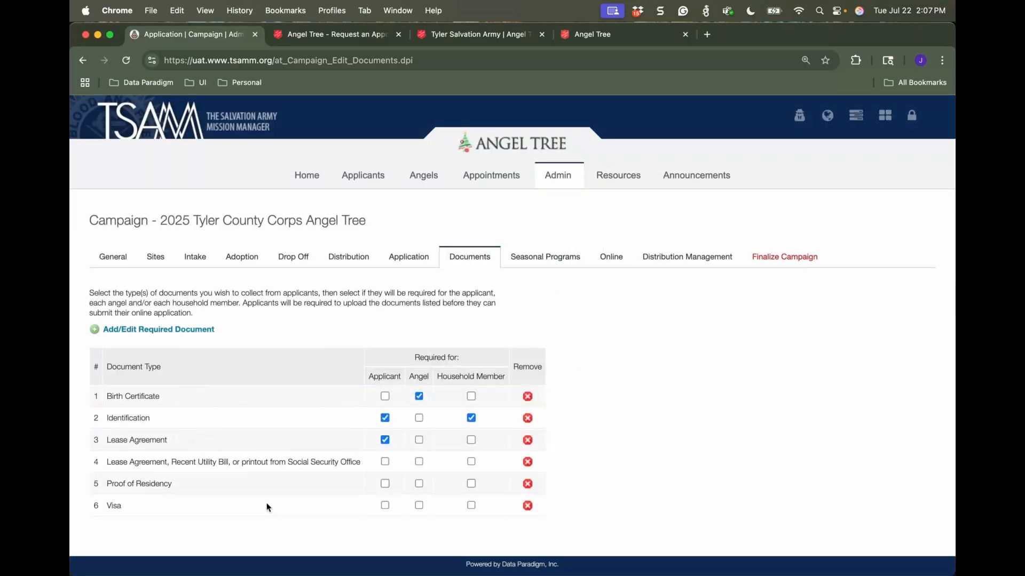
left_click(385, 462)
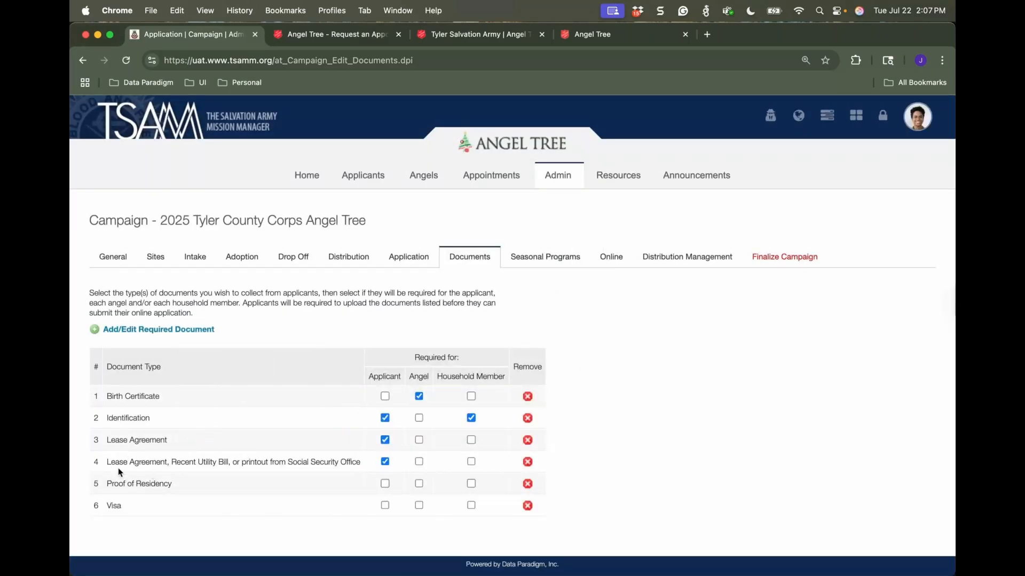